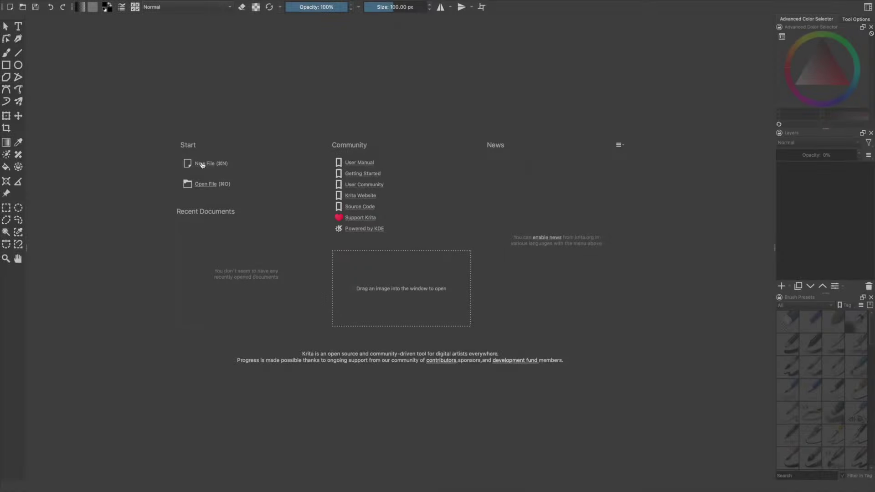
Create a new document and bring up the pop-up palette of brushes and colours on the canvas.
{"action": "left_click", "coordinate": [203, 164]}
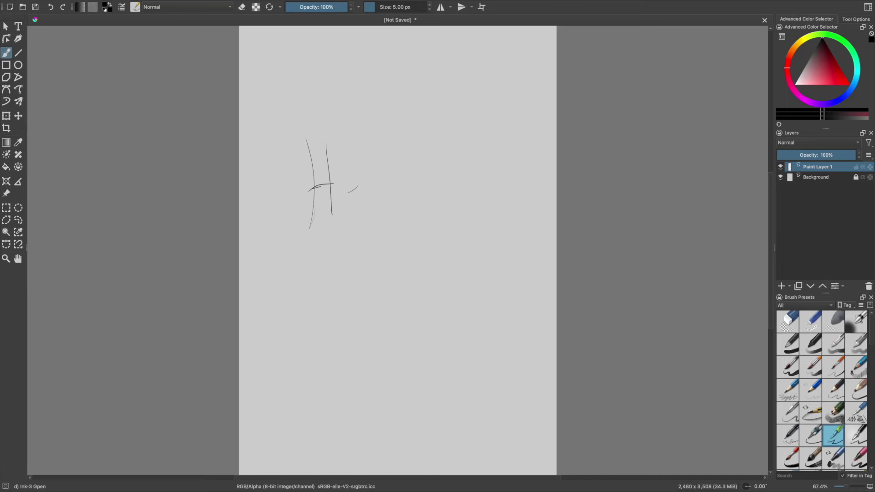
{"action": "right_click", "coordinate": [391, 274]}
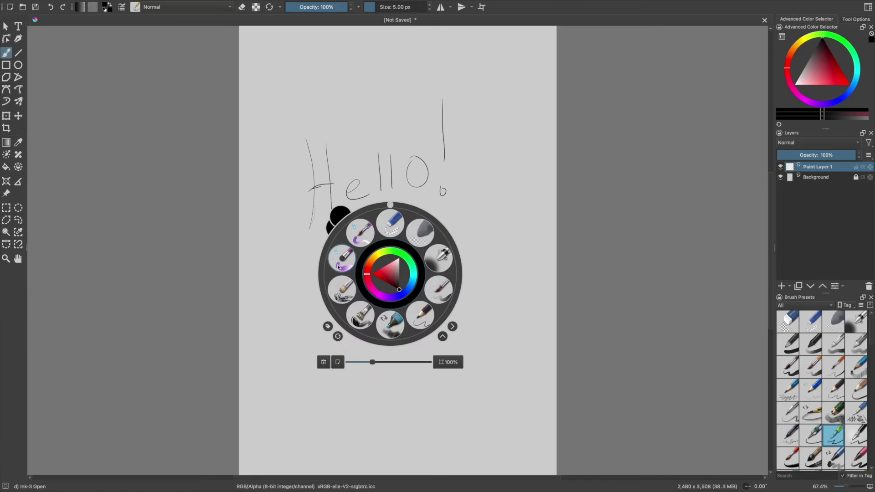
{"action": "mouse_move", "coordinate": [372, 362]}
{"action": "left_mouse_down"}
{"action": "mouse_move", "coordinate": [382, 363]}
{"action": "mouse_move", "coordinate": [373, 362]}
{"action": "left_mouse_up"}
{"action": "mouse_move", "coordinate": [390, 205]}
{"action": "left_mouse_down"}
{"action": "mouse_move", "coordinate": [407, 207]}
{"action": "mouse_move", "coordinate": [361, 209]}
{"action": "mouse_move", "coordinate": [390, 205]}
{"action": "left_mouse_up"}
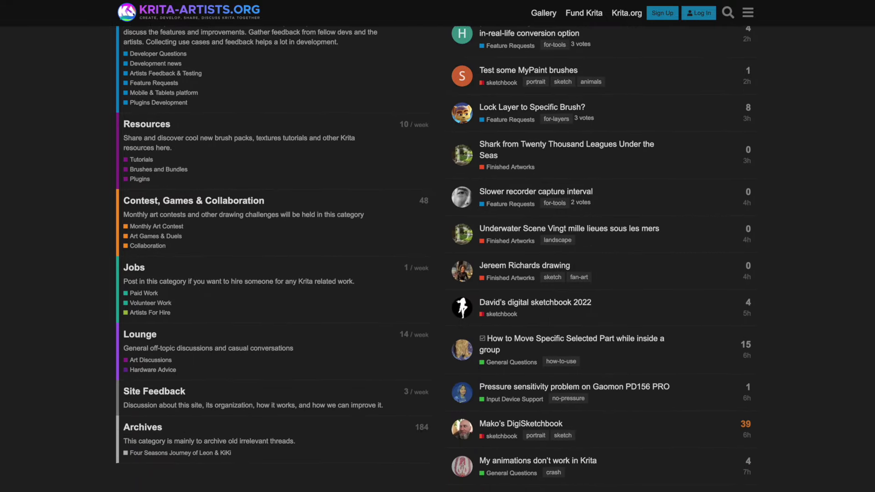
In the Krita-Artists forum, open the Brushes and Bundles category under Resources.
{"action": "scroll", "coordinate": [511, 195], "scroll_direction": "up", "scroll_amount": 2}
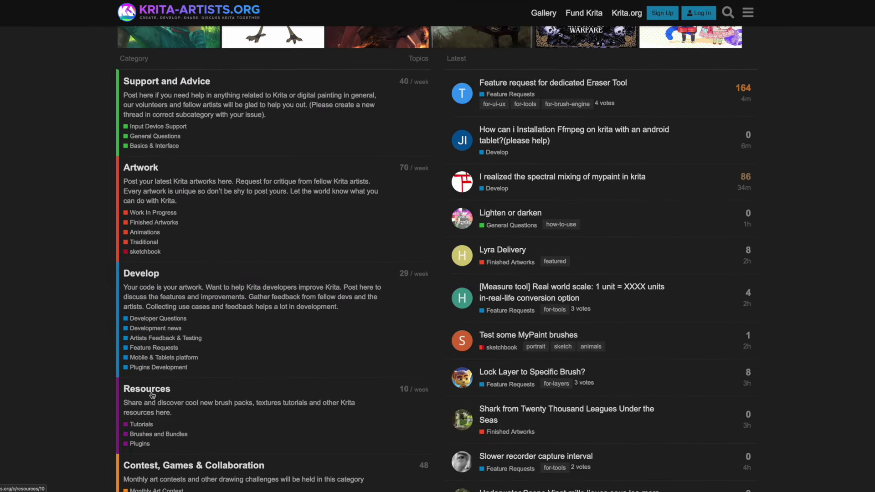
{"action": "left_click", "coordinate": [160, 437]}
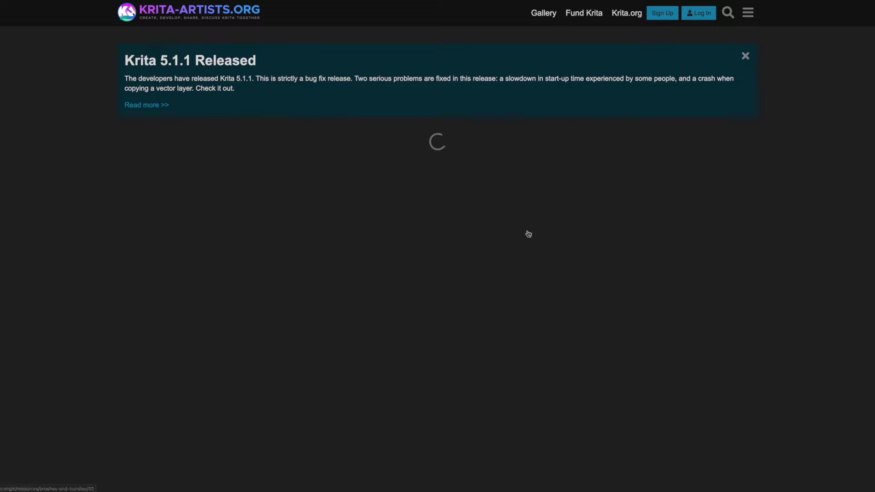
{"action": "scroll", "coordinate": [444, 288], "scroll_direction": "down", "scroll_amount": 2}
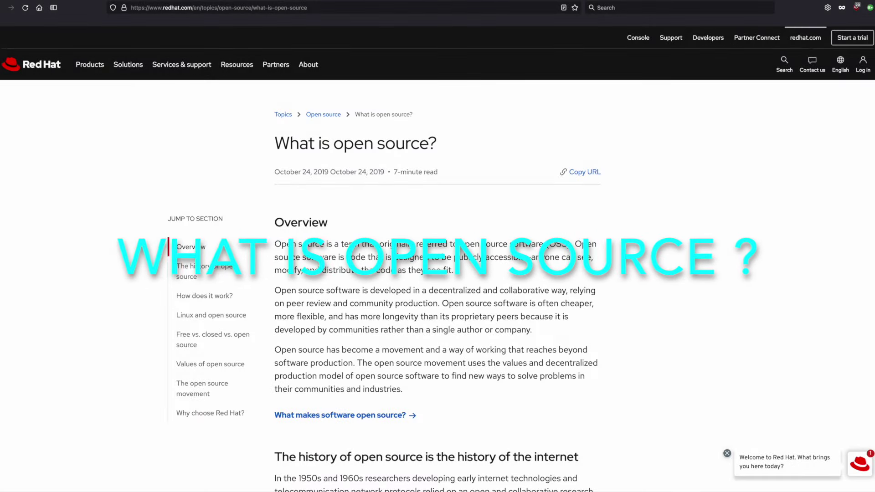
Read Red Hat's "What is open source?" article, from the overview through the values of open source.
{"action": "scroll", "coordinate": [437, 259], "scroll_direction": "down", "scroll_amount": 2}
{"action": "scroll", "coordinate": [437, 273], "scroll_direction": "down", "scroll_amount": 4}
{"action": "scroll", "coordinate": [438, 274], "scroll_direction": "down", "scroll_amount": 3}
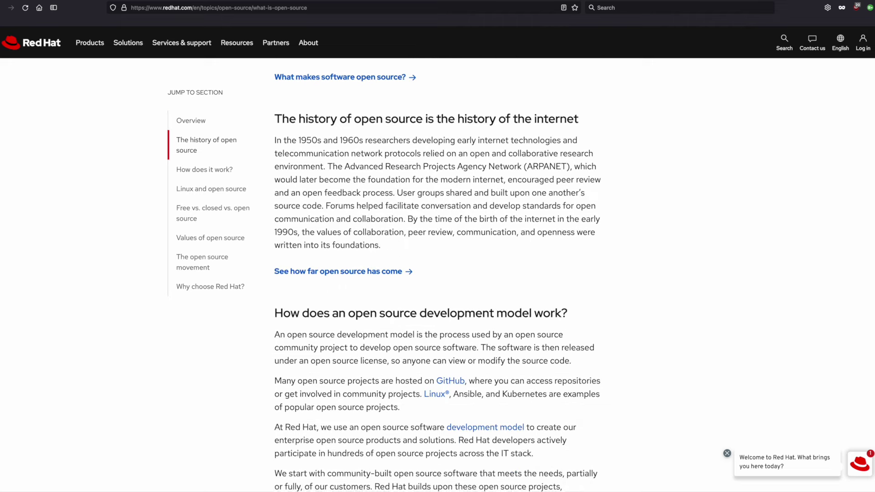
{"action": "scroll", "coordinate": [438, 273], "scroll_direction": "down", "scroll_amount": 1}
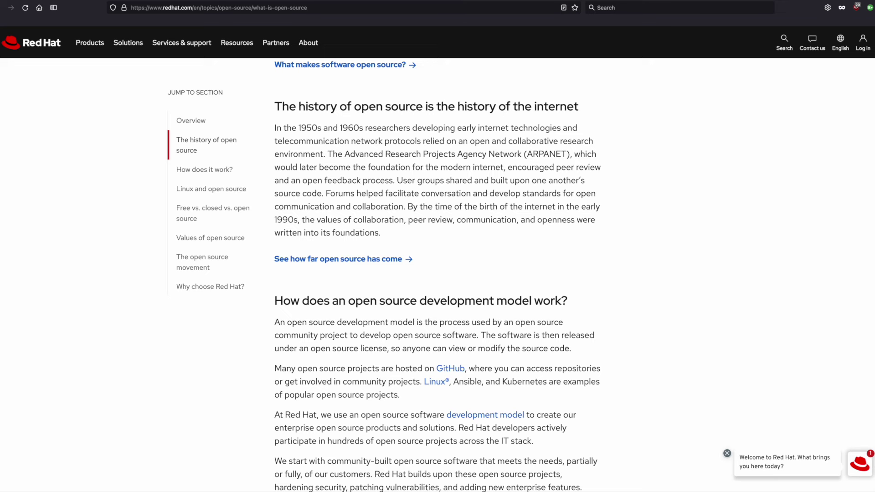
{"action": "scroll", "coordinate": [437, 273], "scroll_direction": "down", "scroll_amount": 3}
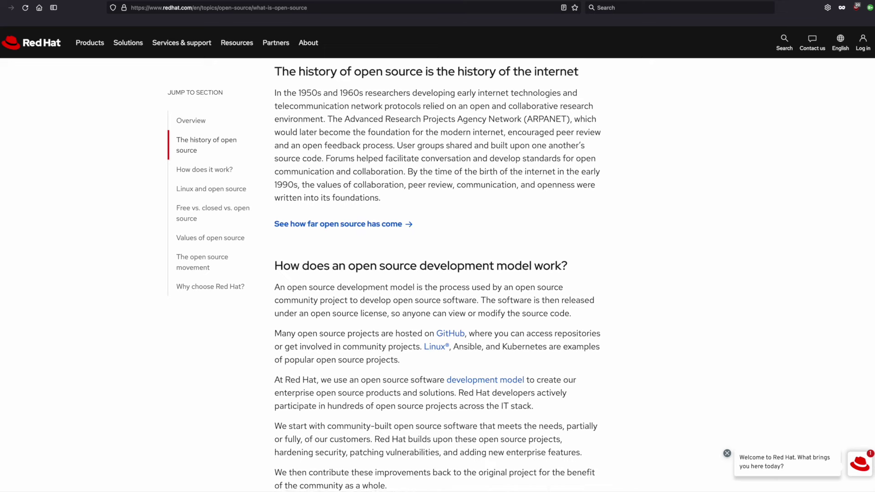
{"action": "scroll", "coordinate": [438, 273], "scroll_direction": "down", "scroll_amount": 3}
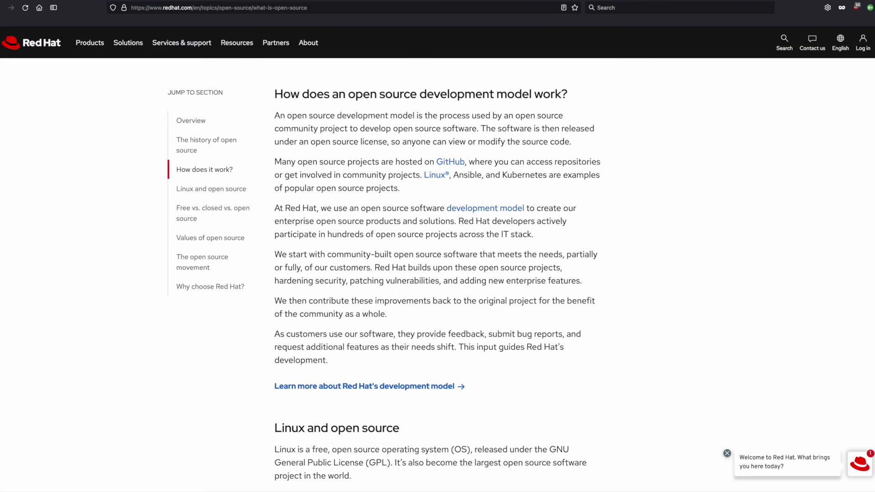
{"action": "scroll", "coordinate": [437, 273], "scroll_direction": "down", "scroll_amount": 3}
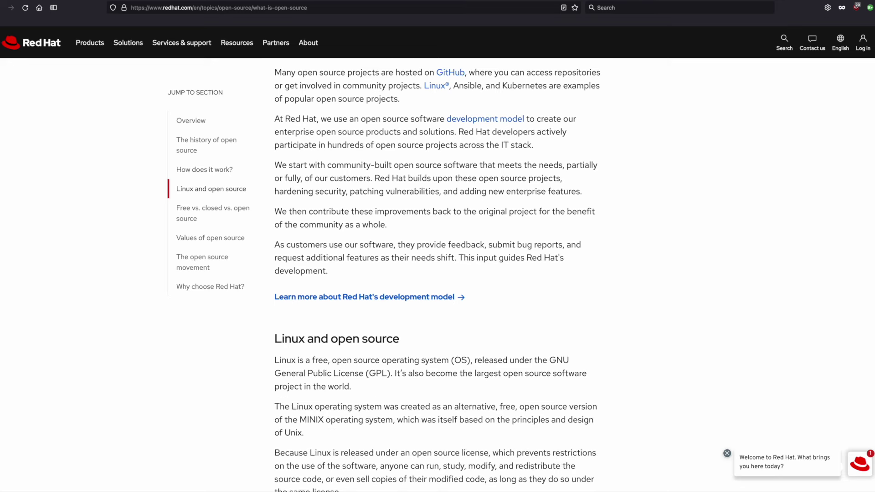
{"action": "scroll", "coordinate": [437, 274], "scroll_direction": "down", "scroll_amount": 3}
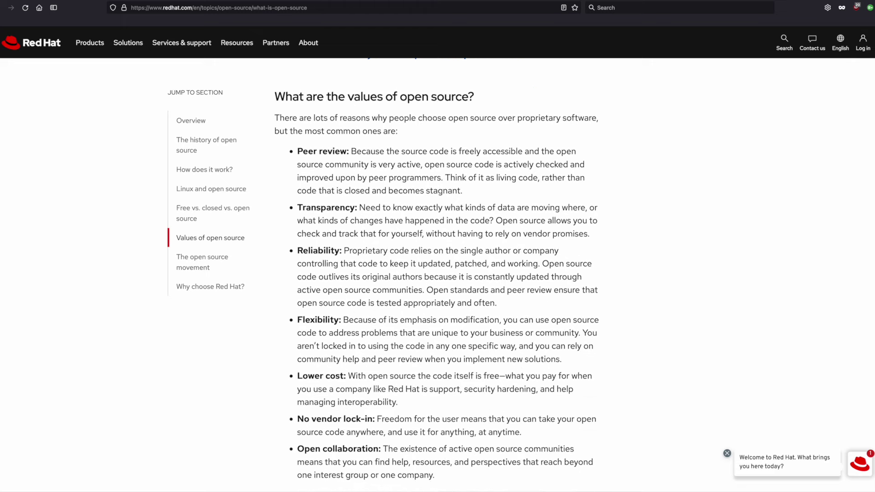
{"action": "scroll", "coordinate": [438, 273], "scroll_direction": "down", "scroll_amount": 1}
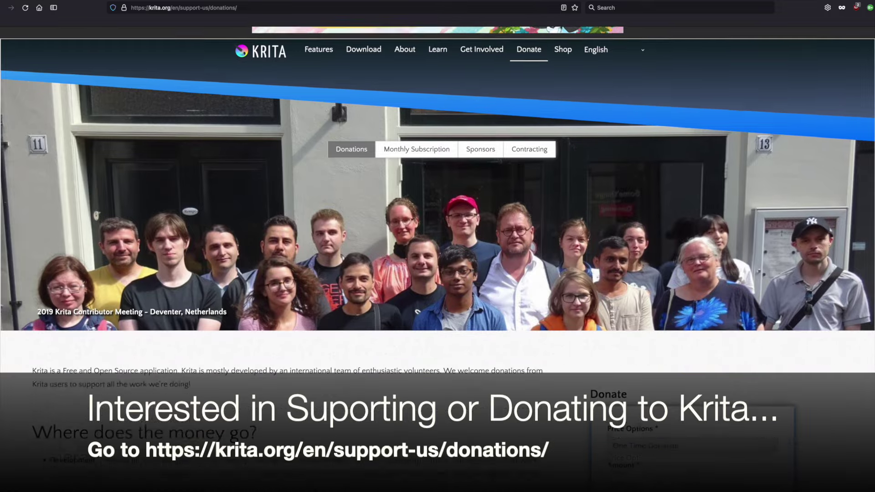
Review Krita's donations page, including where the money goes, the donation form and the product roadmap.
{"action": "scroll", "coordinate": [437, 255], "scroll_direction": "down", "scroll_amount": 5}
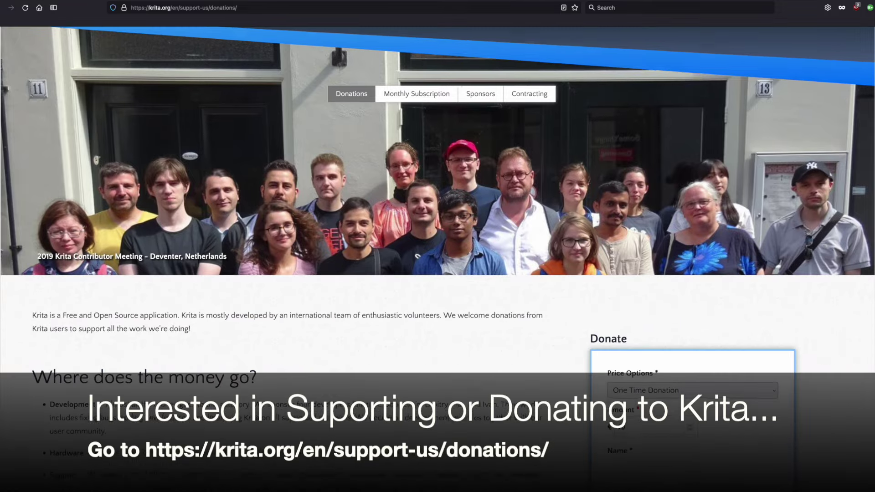
{"action": "scroll", "coordinate": [438, 256], "scroll_direction": "down", "scroll_amount": 3}
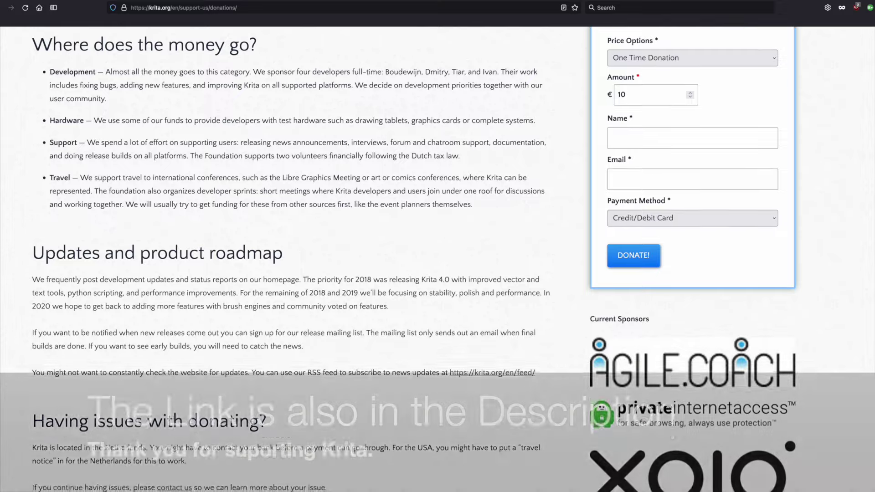
{"action": "scroll", "coordinate": [437, 256], "scroll_direction": "down", "scroll_amount": 4}
{"action": "scroll", "coordinate": [438, 256], "scroll_direction": "down", "scroll_amount": 4}
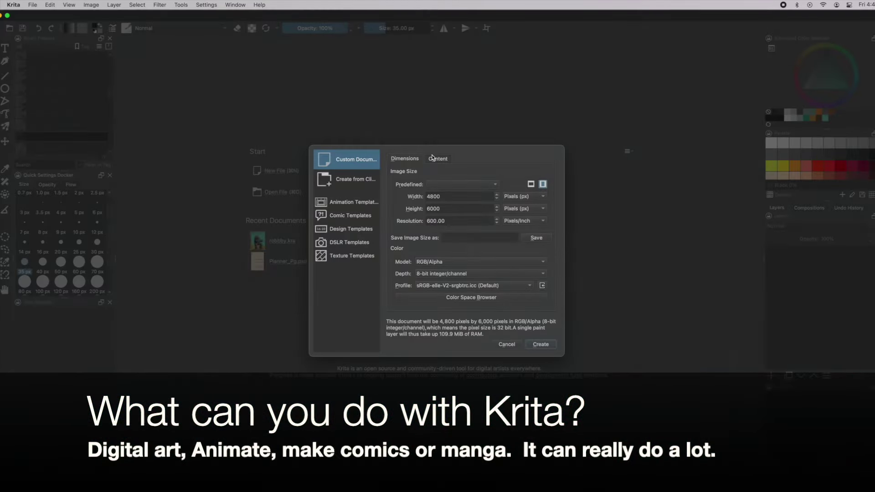
Examine the new-document options in Krita: content settings, clipboard creation, and the animation, comic, design, DSLR and texture templates.
{"action": "left_click", "coordinate": [437, 159]}
{"action": "left_click", "coordinate": [405, 158]}
{"action": "left_click", "coordinate": [365, 179]}
{"action": "left_click", "coordinate": [354, 205]}
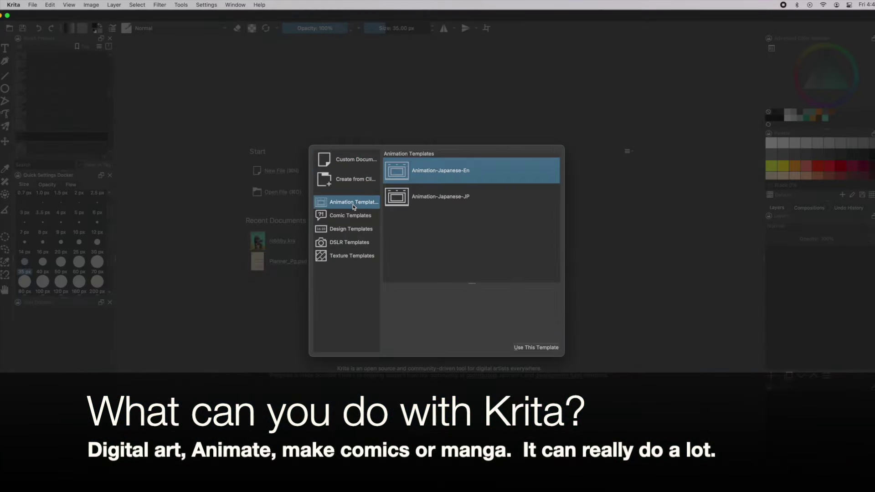
{"action": "left_click", "coordinate": [353, 216]}
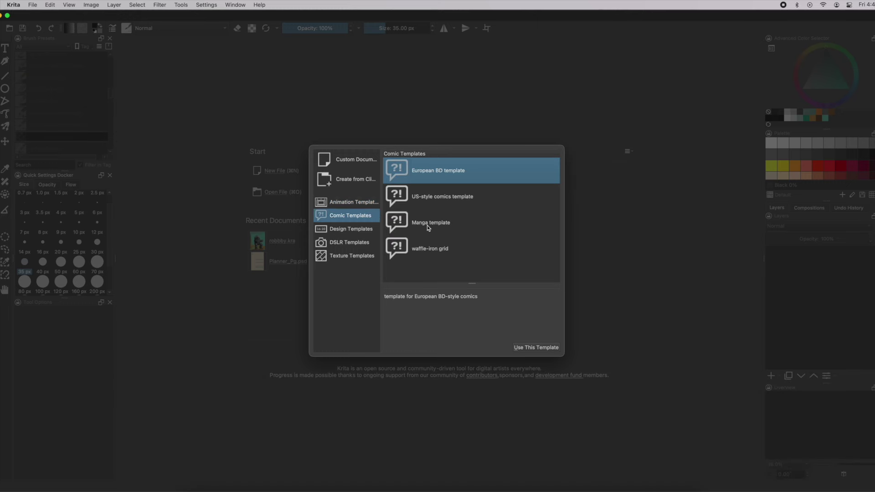
{"action": "left_click", "coordinate": [403, 225]}
{"action": "left_click", "coordinate": [360, 229]}
{"action": "left_click", "coordinate": [362, 242]}
{"action": "left_click", "coordinate": [364, 258]}
{"action": "left_click", "coordinate": [358, 162]}
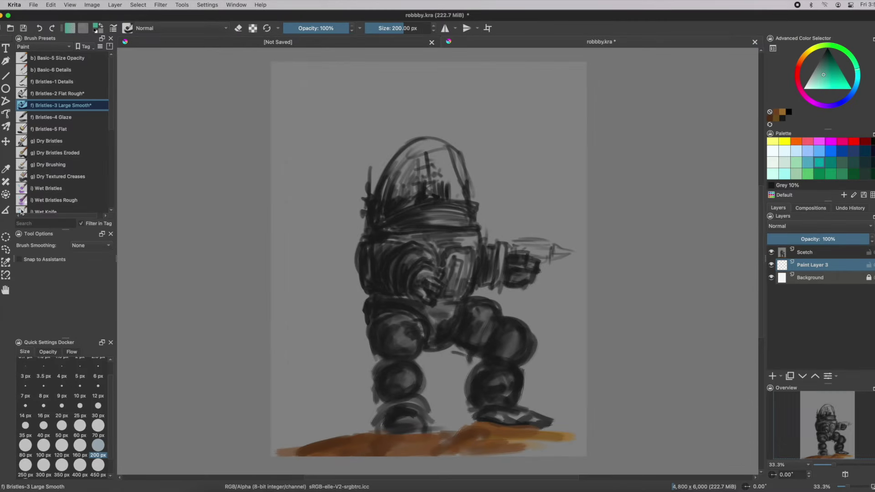
Fill the grey background around the robot and inside its dome with teal on the Scetch layer.
{"action": "key", "text": "Page_Up"}
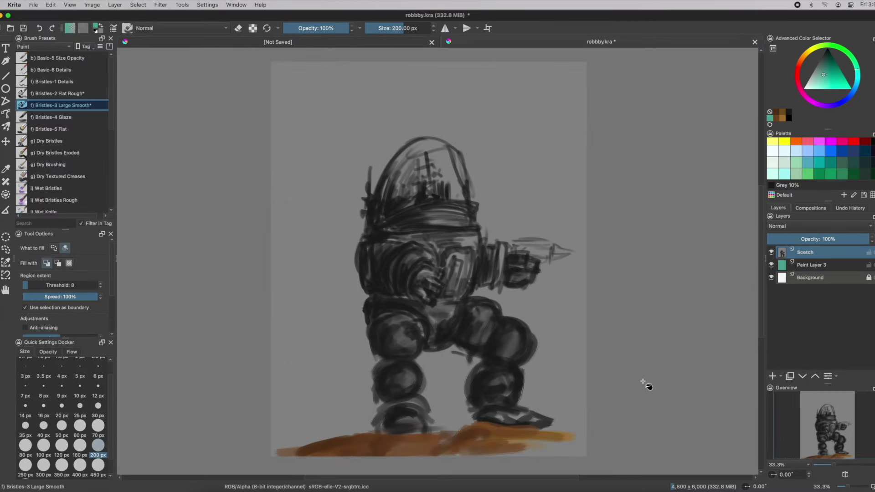
{"action": "left_click", "coordinate": [449, 387]}
{"action": "left_click", "coordinate": [534, 185]}
{"action": "left_click", "coordinate": [428, 144]}
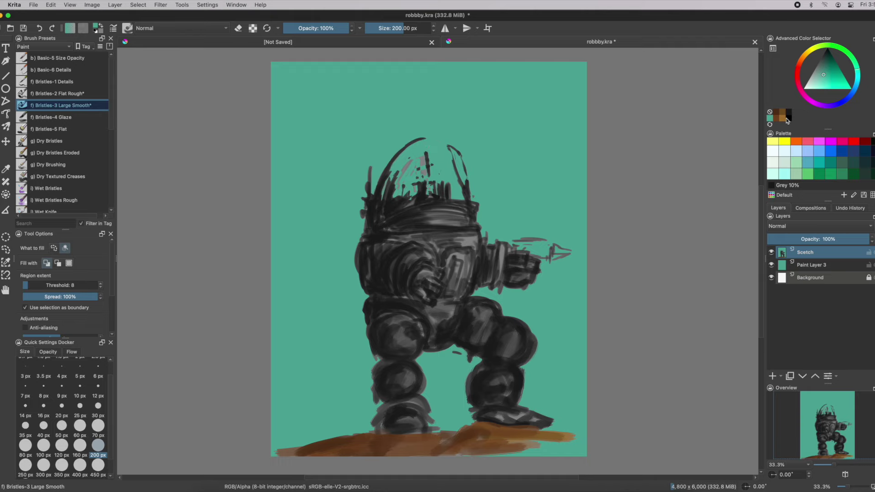
Paint over the robot's glass dome with the Bristles-3 Large Smooth brush.
{"action": "scroll", "coordinate": [815, 157], "scroll_direction": "down", "scroll_amount": 2}
{"action": "key", "text": "b"}
{"action": "mouse_move", "coordinate": [392, 146]}
{"action": "left_mouse_down"}
{"action": "mouse_move", "coordinate": [419, 191]}
{"action": "mouse_move", "coordinate": [433, 196]}
{"action": "mouse_move", "coordinate": [410, 173]}
{"action": "left_mouse_up"}
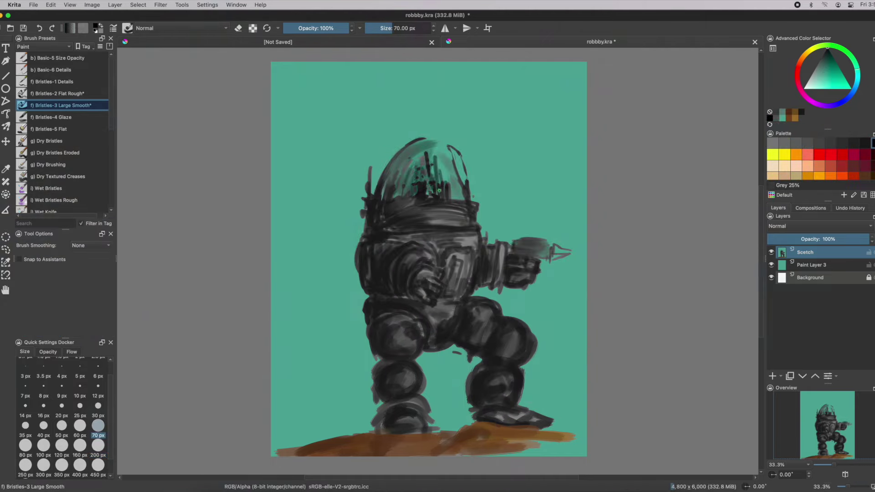
Paint a vertical orange-brown band along the canvas's left edge with the 200 px bristle brush.
{"action": "left_click_drag", "start_coordinate": [280, 91], "coordinate": [280, 438]}
{"action": "right_click", "coordinate": [293, 360]}
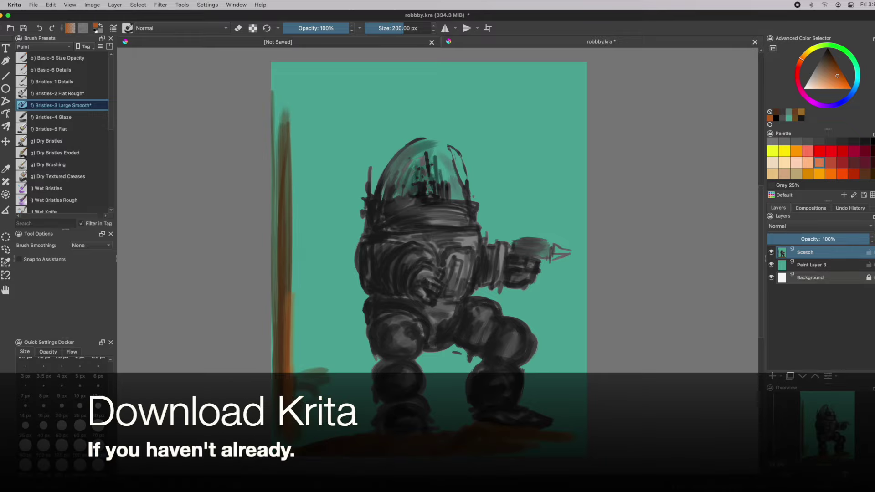
{"action": "right_click", "coordinate": [410, 370]}
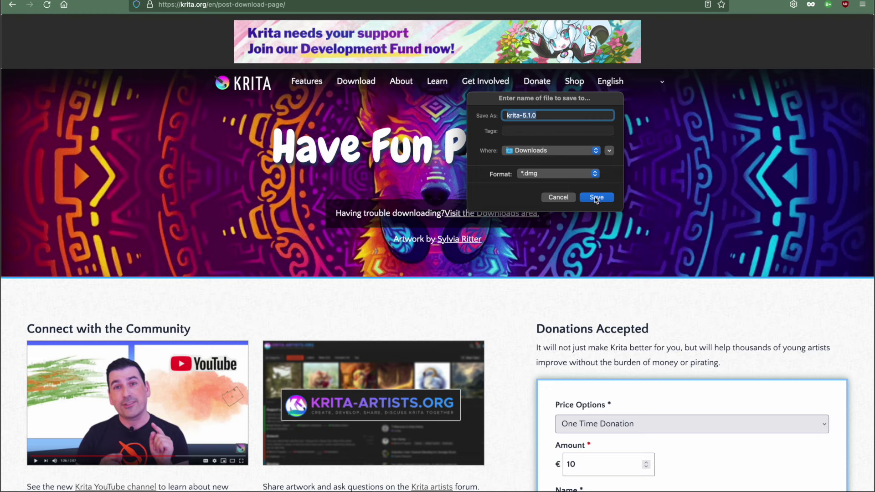
Save the Krita installer as krita-5.1.0.dmg in Downloads and open the downloaded file.
{"action": "left_click", "coordinate": [596, 197]}
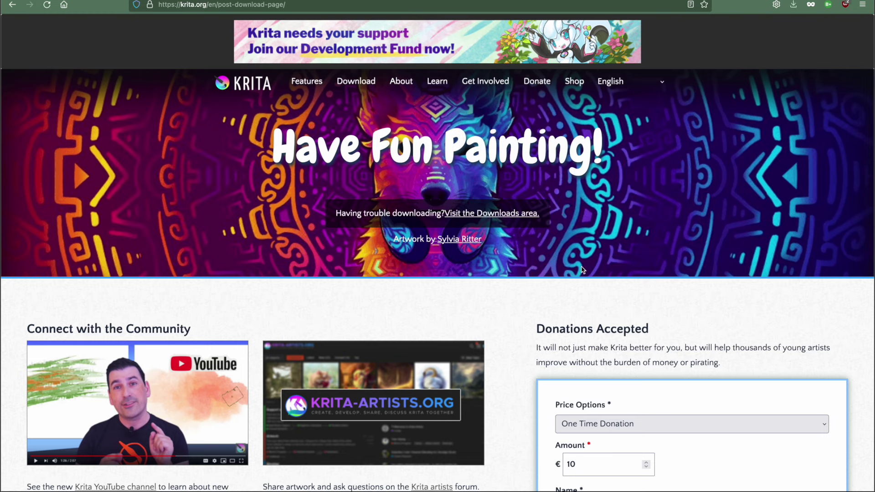
{"action": "left_click", "coordinate": [794, 6]}
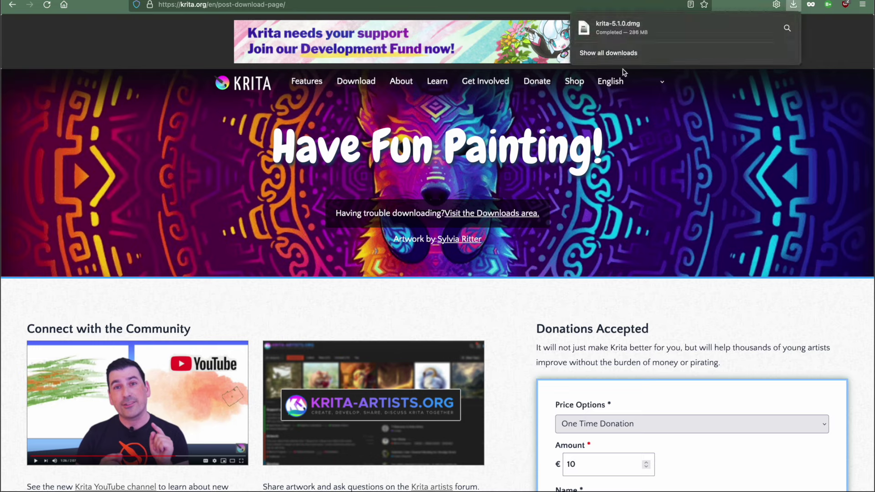
{"action": "left_click", "coordinate": [615, 29]}
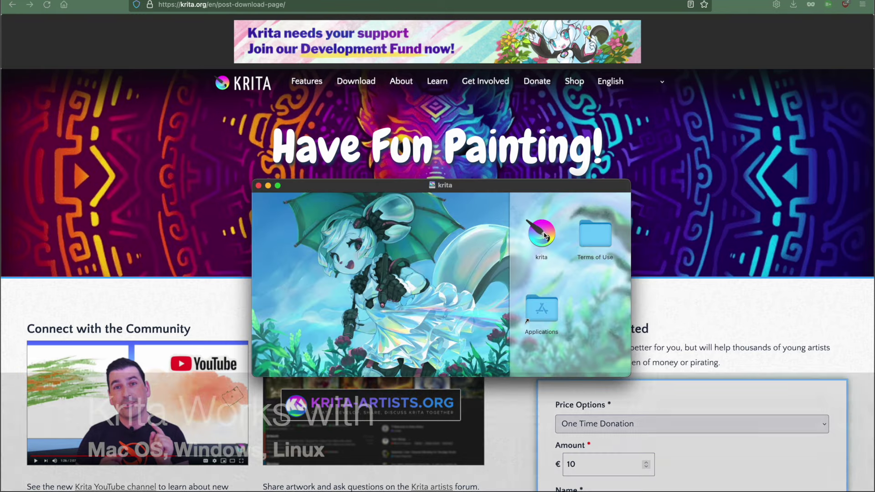
Install Krita by copying it into the Applications folder, and close the installer window.
{"action": "left_click", "coordinate": [544, 235]}
{"action": "left_click_drag", "start_coordinate": [545, 235], "coordinate": [543, 314]}
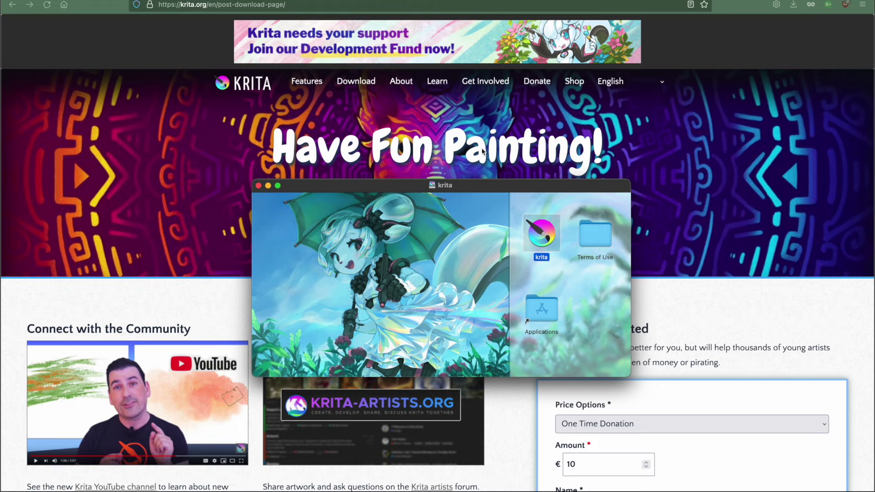
{"action": "left_click", "coordinate": [258, 185]}
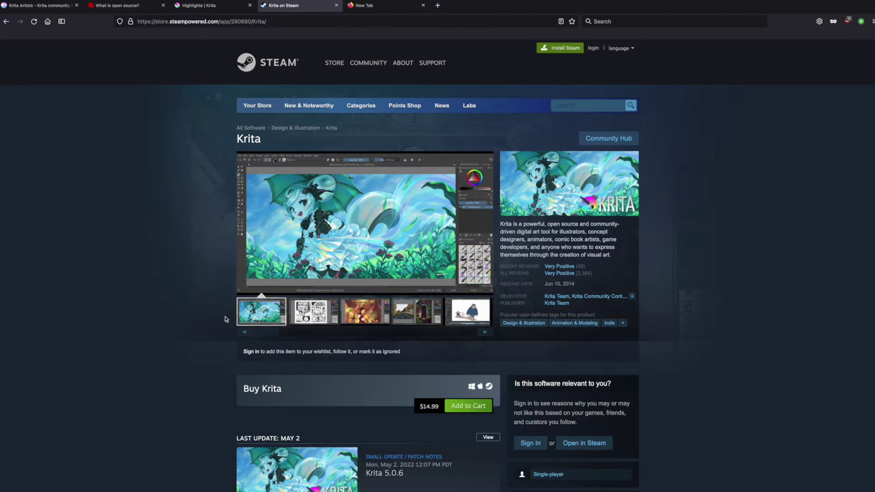
Browse the screenshots on Krita's Steam page and look over its Epic Games Store page.
{"action": "left_click", "coordinate": [484, 332]}
{"action": "left_click", "coordinate": [484, 332]}
{"action": "left_click", "coordinate": [485, 333]}
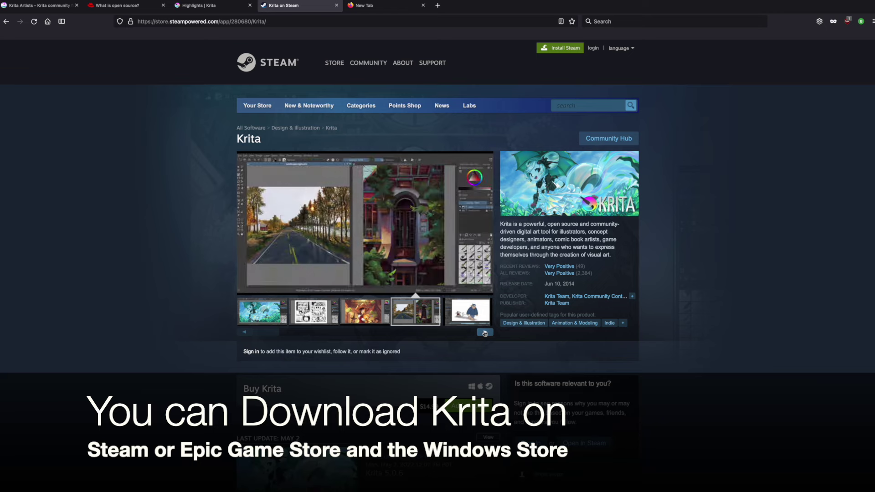
{"action": "left_click", "coordinate": [485, 333]}
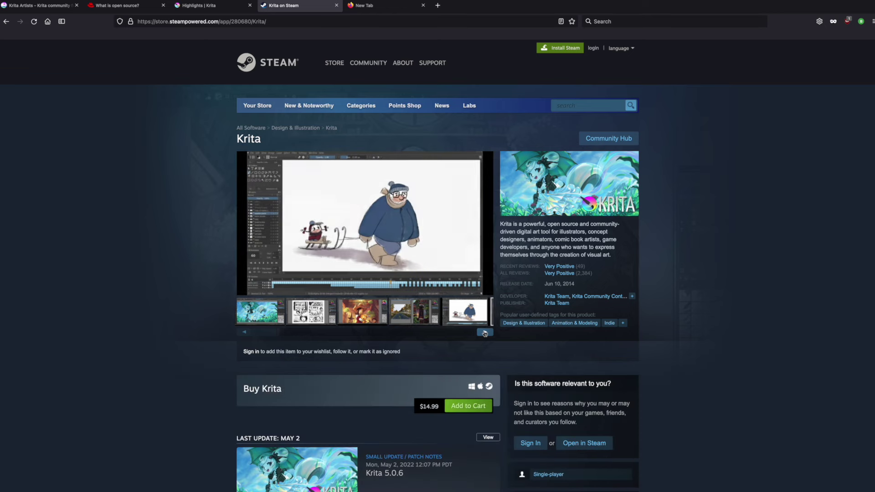
{"action": "left_click", "coordinate": [485, 333]}
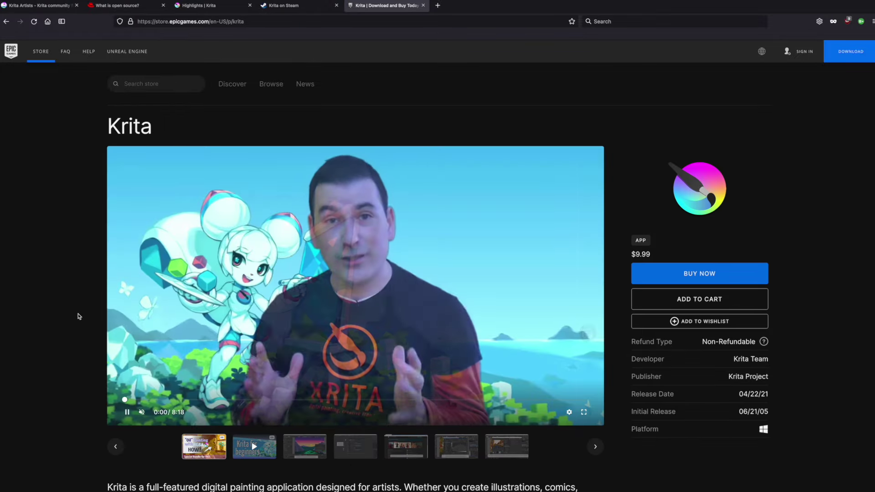
{"action": "scroll", "coordinate": [80, 328], "scroll_direction": "down", "scroll_amount": 2}
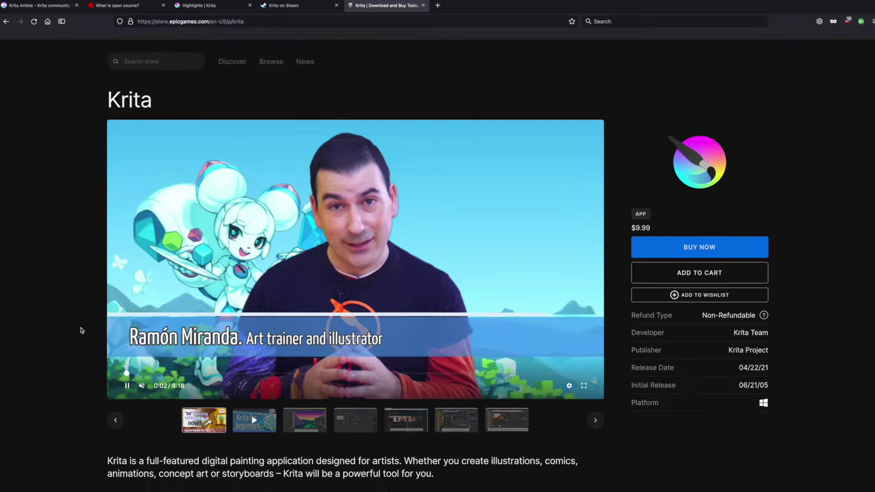
{"action": "scroll", "coordinate": [81, 330], "scroll_direction": "down", "scroll_amount": 2}
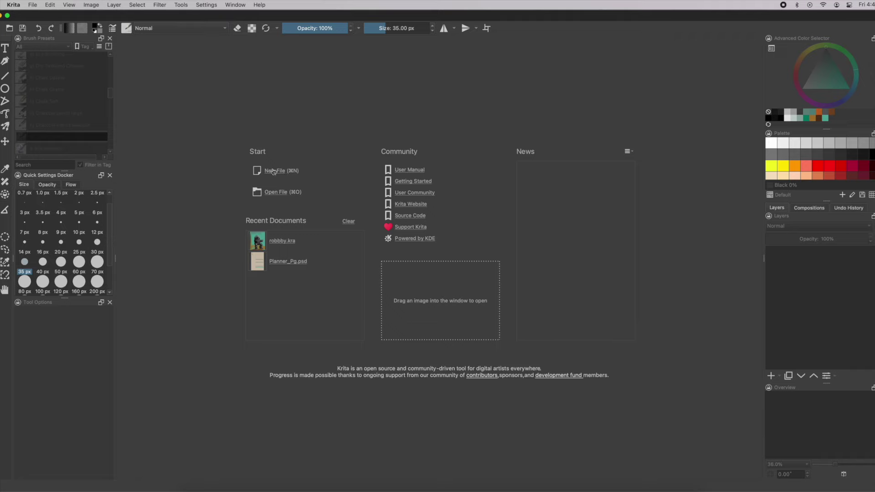
Look over the new-document options, including the animation and comic templates, and cancel without creating a document.
{"action": "left_click", "coordinate": [274, 171]}
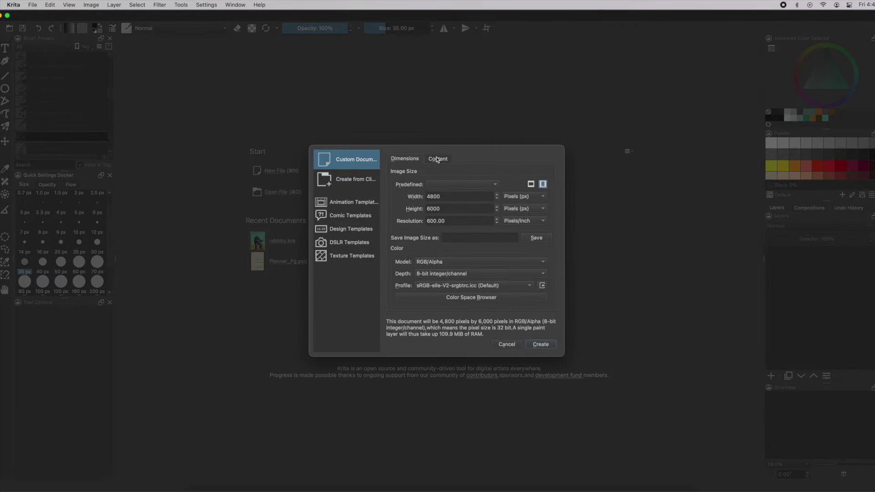
{"action": "left_click", "coordinate": [367, 177]}
{"action": "left_click", "coordinate": [354, 205]}
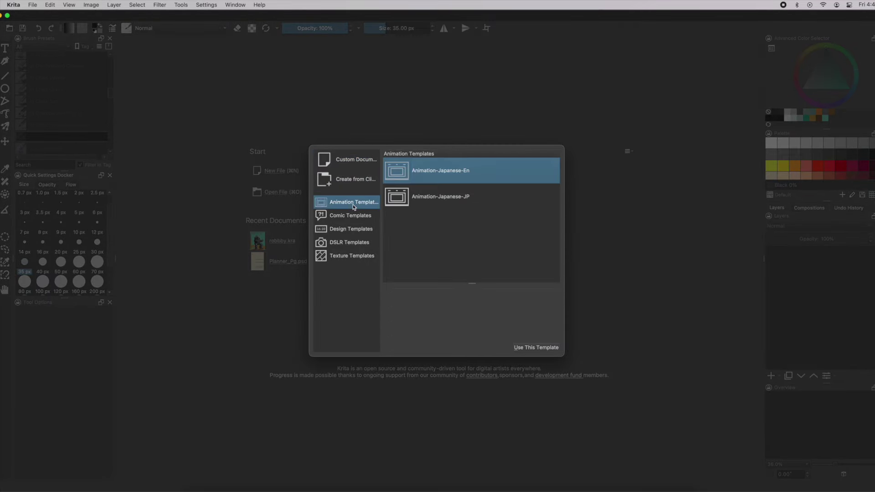
{"action": "left_click", "coordinate": [353, 217]}
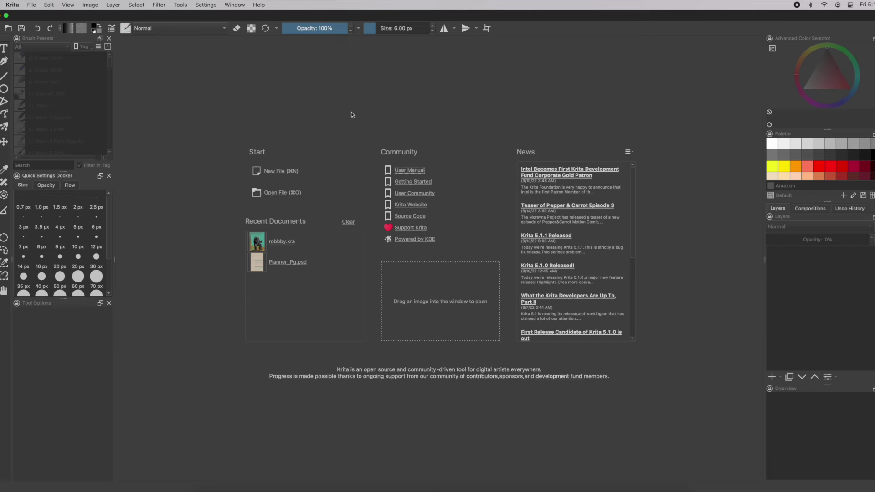
{"action": "left_click", "coordinate": [278, 172]}
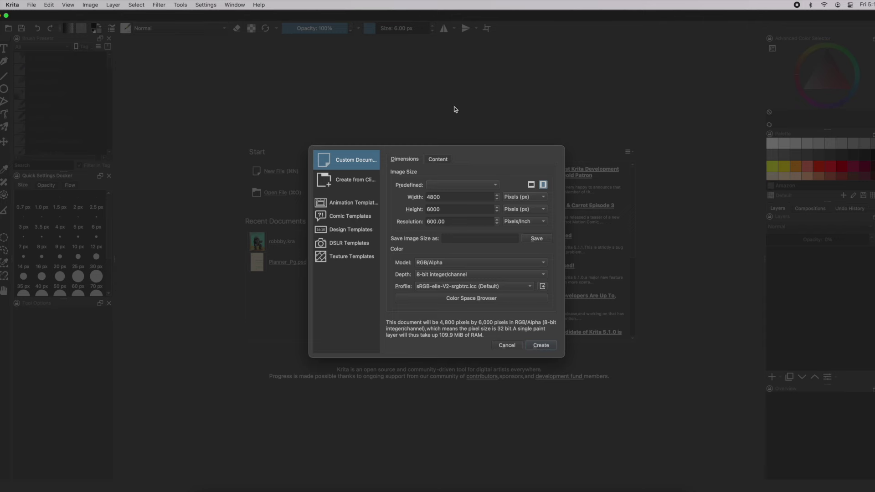
{"action": "left_click", "coordinate": [500, 346]}
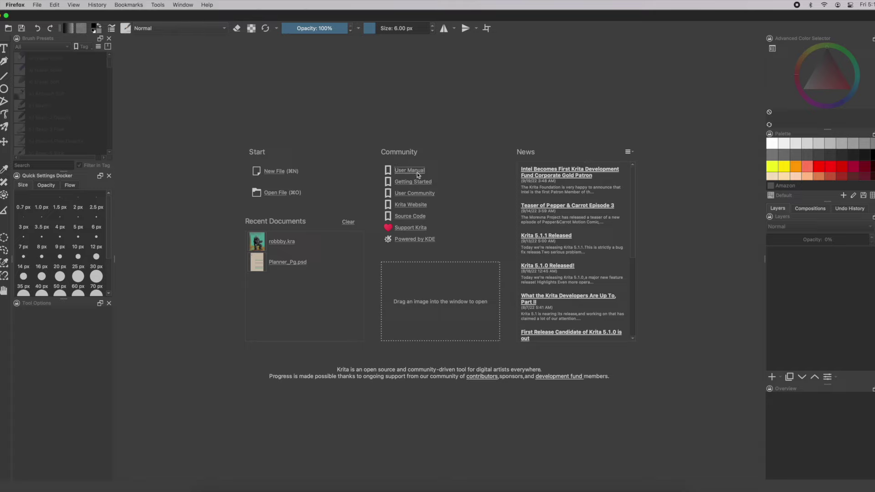
Visit the User Manual and User Community websites linked on the start screen, closing the browser window after each.
{"action": "left_click", "coordinate": [417, 173]}
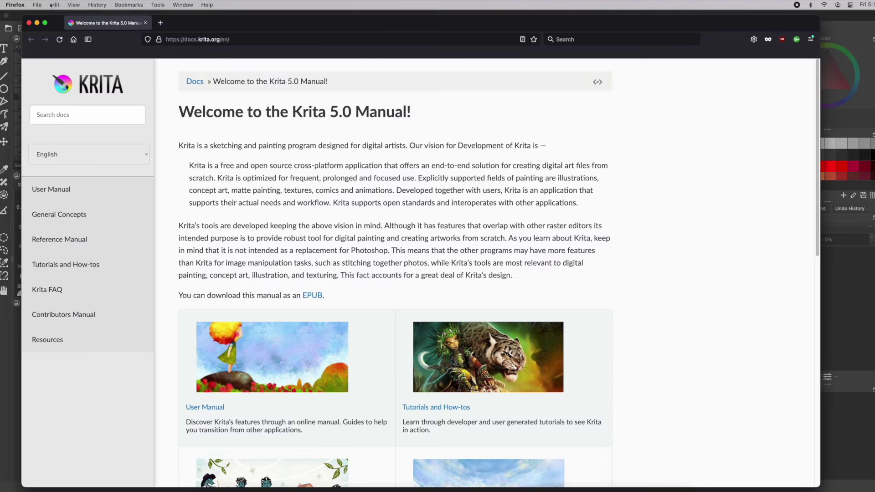
{"action": "left_click", "coordinate": [28, 23]}
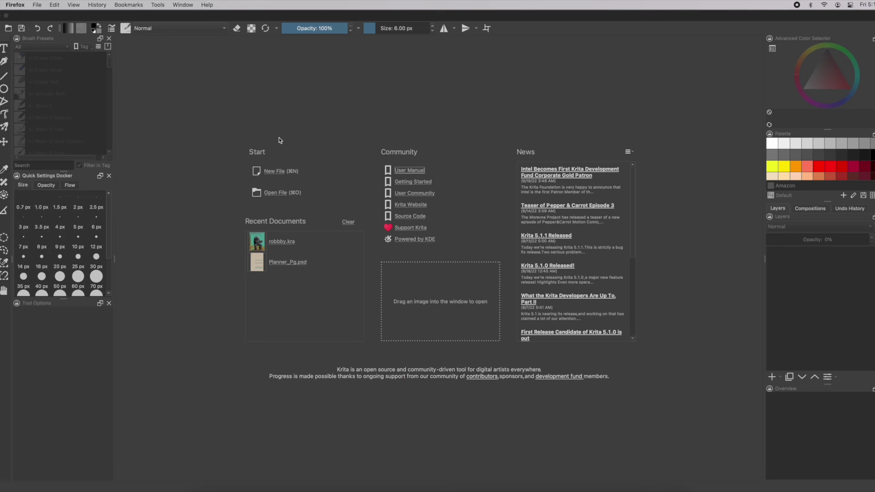
{"action": "left_click", "coordinate": [407, 196]}
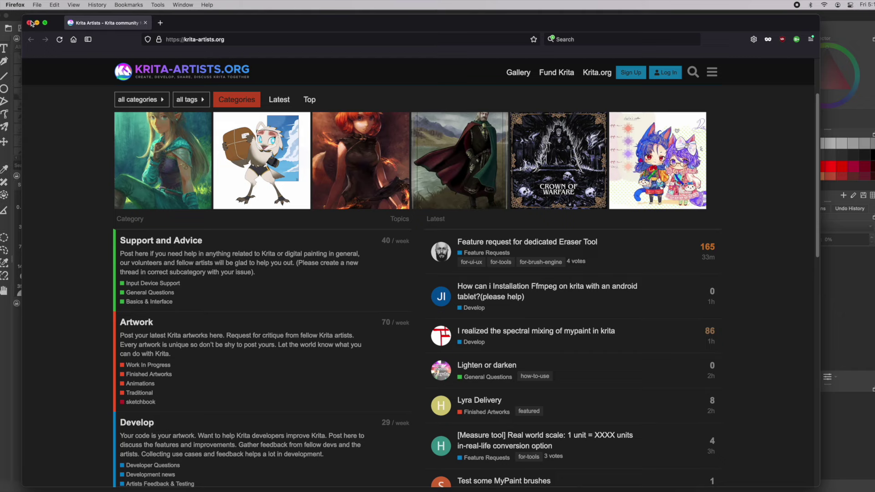
{"action": "scroll", "coordinate": [217, 197], "scroll_direction": "down", "scroll_amount": 3}
{"action": "scroll", "coordinate": [217, 197], "scroll_direction": "up", "scroll_amount": 3}
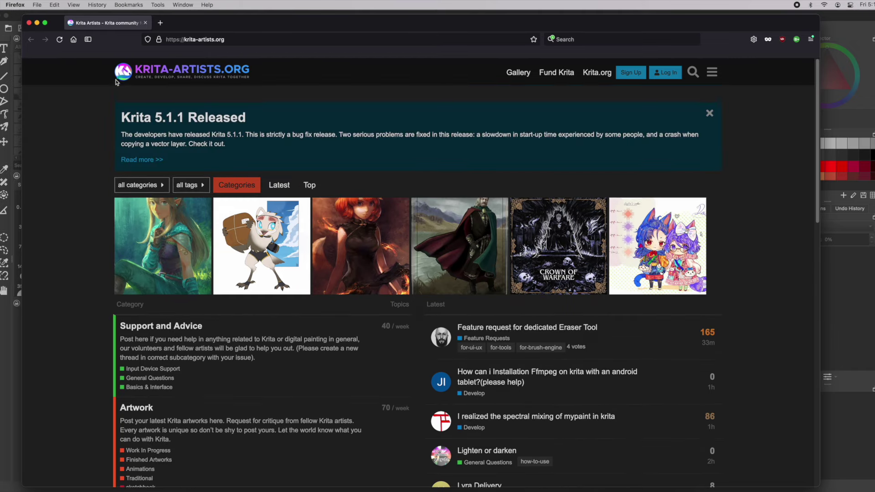
{"action": "left_click", "coordinate": [29, 23]}
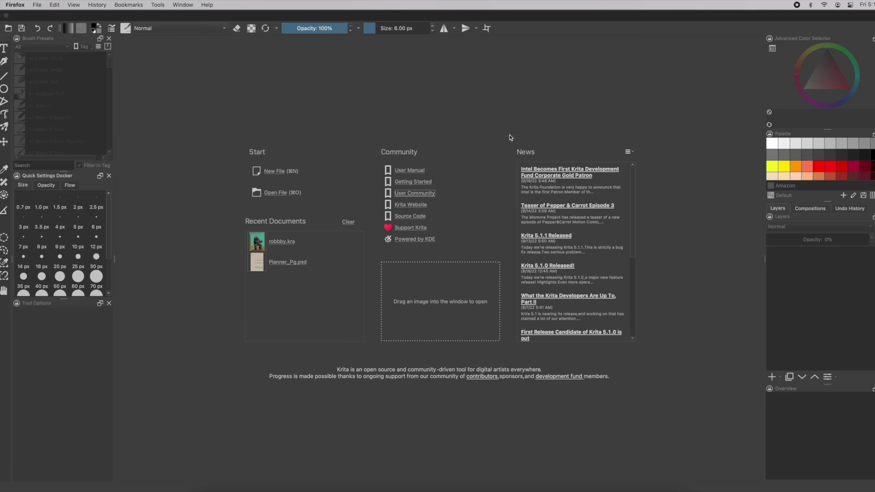
View the news feed's language and release-check options, and browse the news list on the start screen.
{"action": "left_click", "coordinate": [624, 151]}
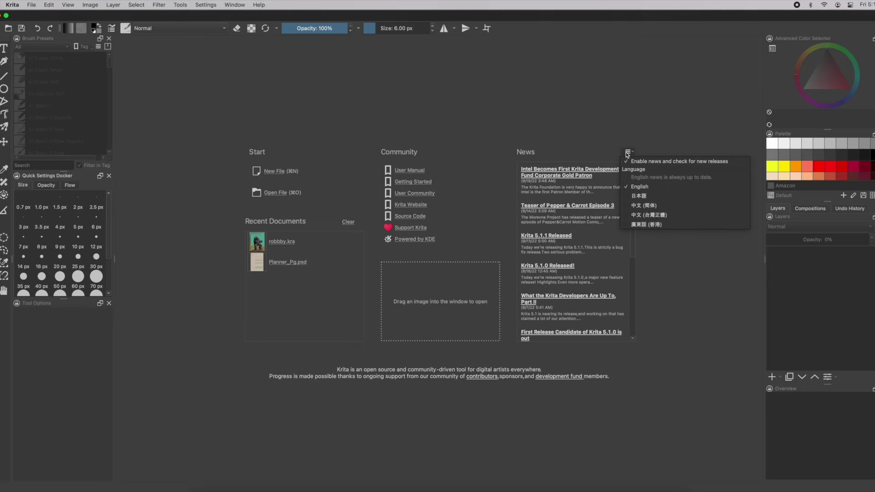
{"action": "left_click", "coordinate": [588, 144]}
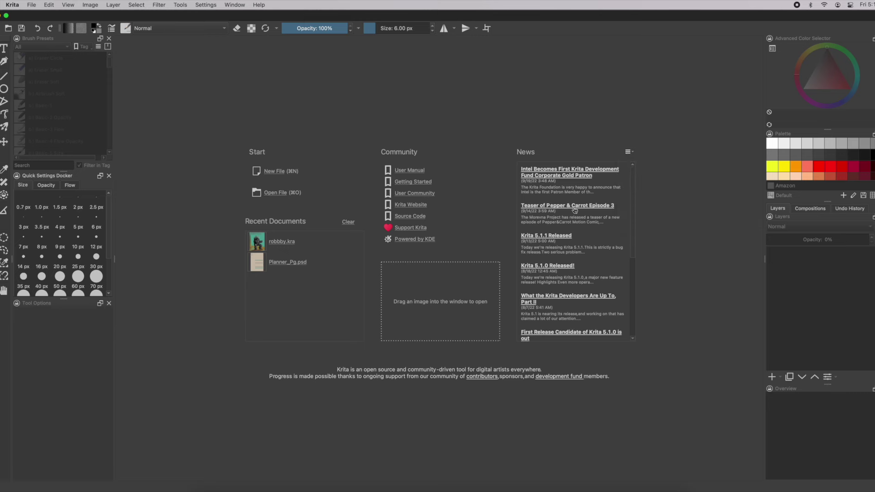
{"action": "scroll", "coordinate": [574, 210], "scroll_direction": "down", "scroll_amount": 5}
{"action": "left_click_drag", "start_coordinate": [636, 255], "coordinate": [630, 174]}
{"action": "scroll", "coordinate": [635, 208], "scroll_direction": "down", "scroll_amount": 2}
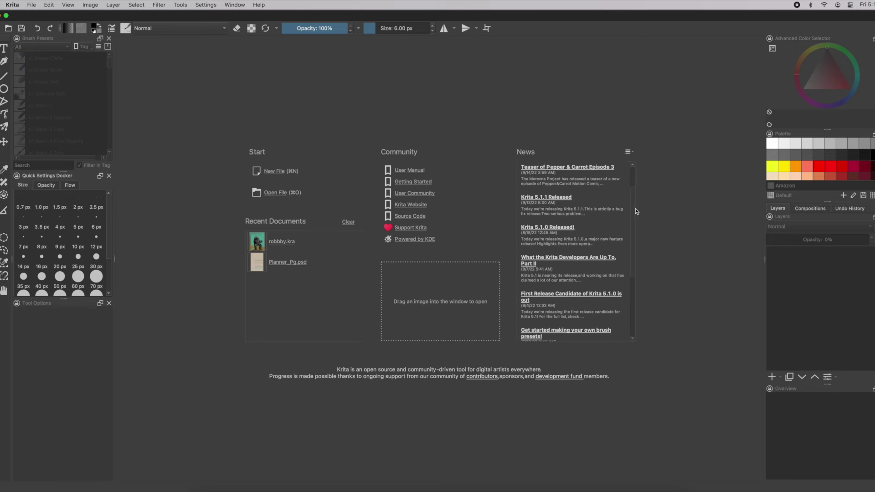
Open the Krita 5.1.1 Released news article, read through its fixes, and return to the start screen.
{"action": "left_click", "coordinate": [556, 195]}
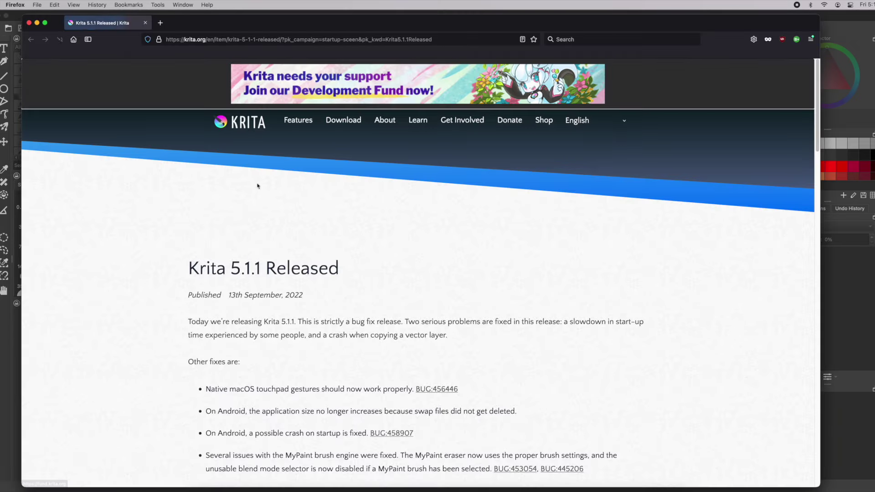
{"action": "scroll", "coordinate": [258, 189], "scroll_direction": "down", "scroll_amount": 5}
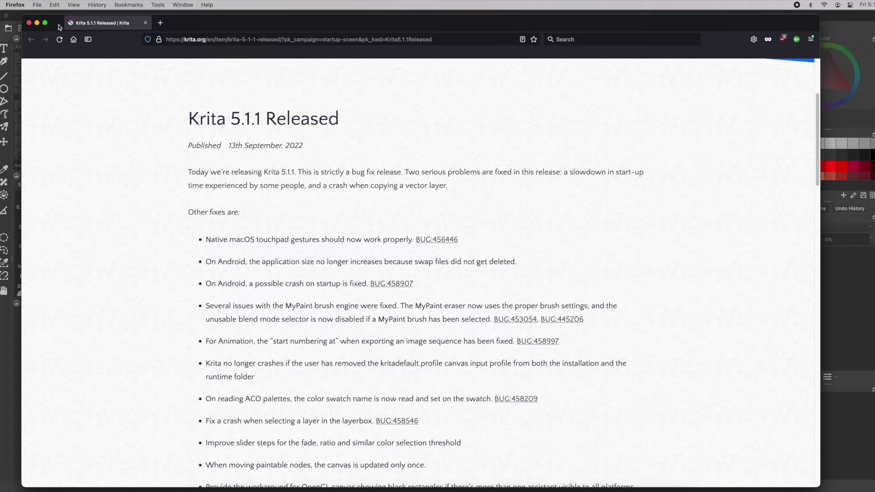
{"action": "left_click", "coordinate": [29, 23]}
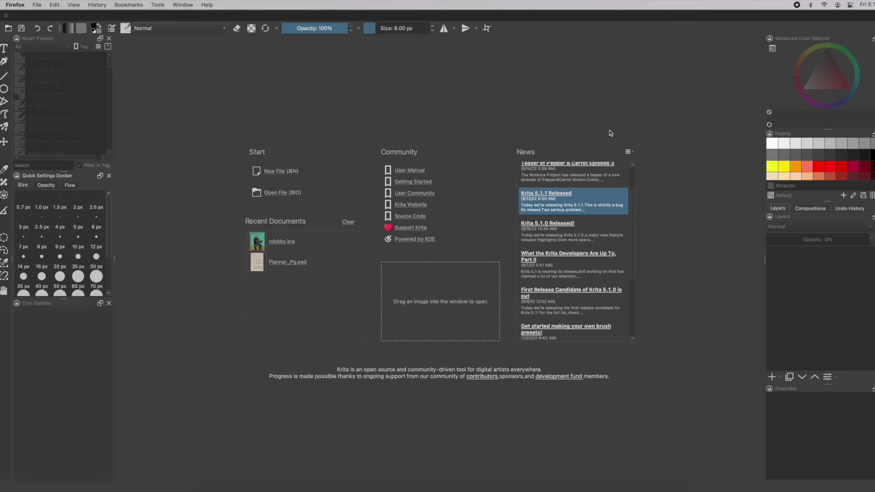
{"action": "left_click", "coordinate": [493, 203]}
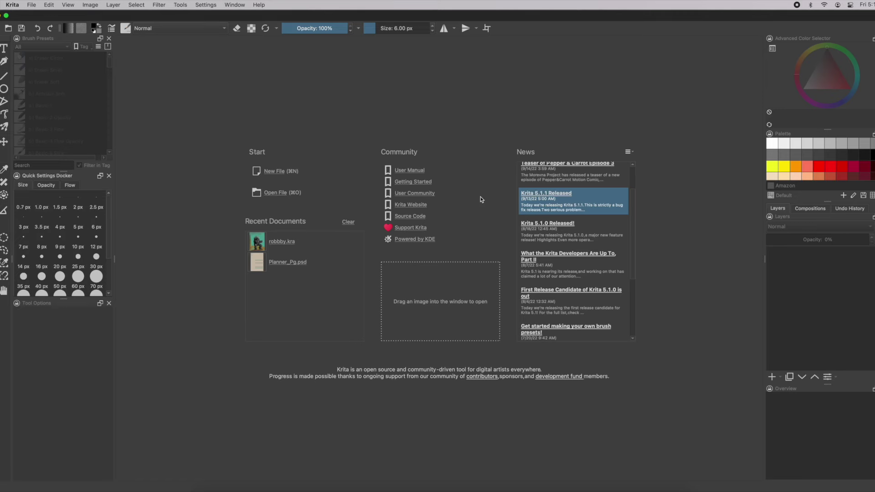
Start a new file and look through the animation, comic, design, DSLR and texture templates.
{"action": "left_click", "coordinate": [269, 176]}
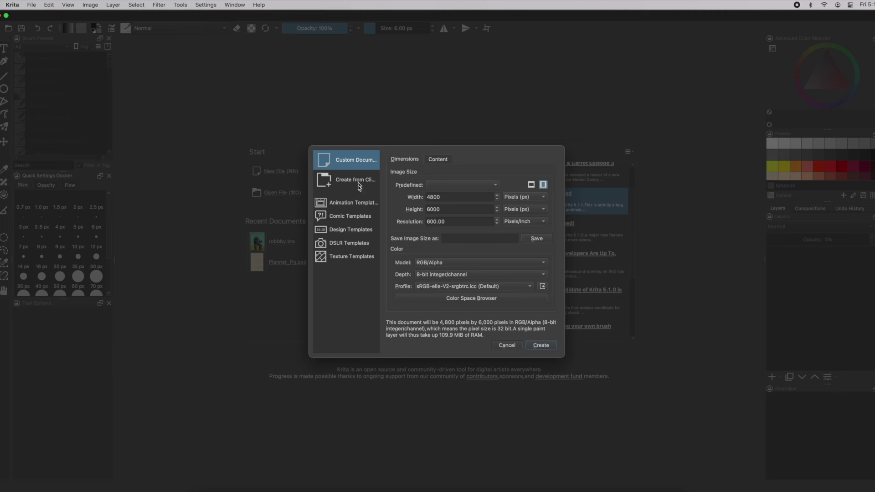
{"action": "left_click", "coordinate": [355, 206]}
{"action": "left_click", "coordinate": [356, 222]}
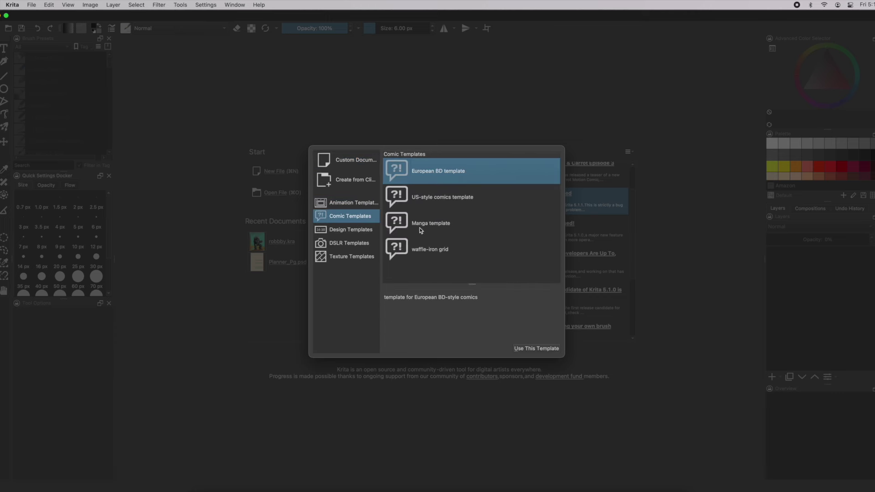
{"action": "left_click", "coordinate": [352, 234]}
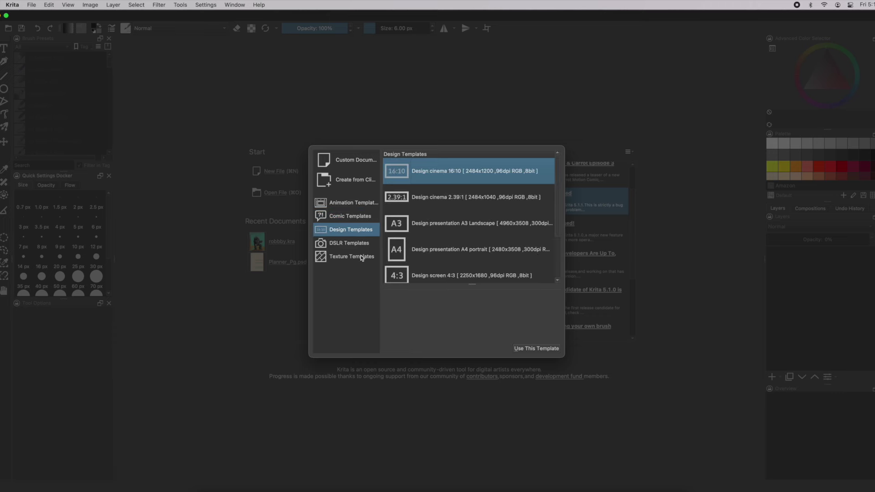
{"action": "left_click", "coordinate": [360, 245]}
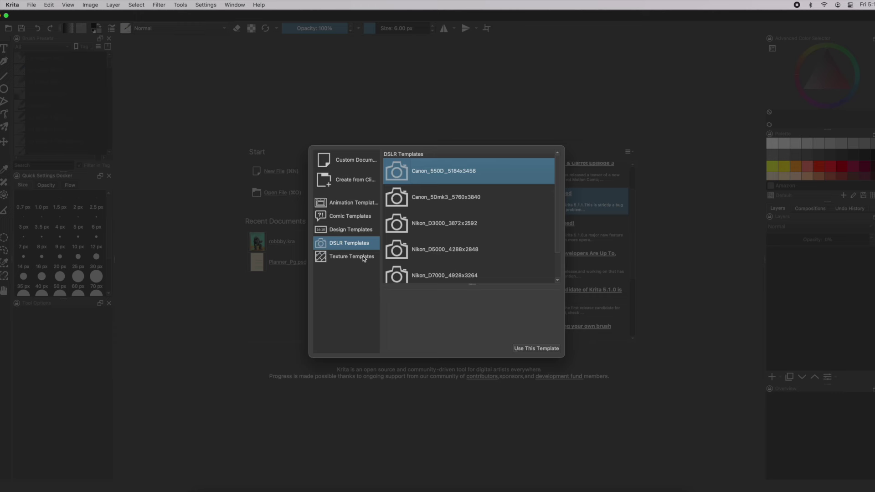
{"action": "left_click", "coordinate": [364, 258]}
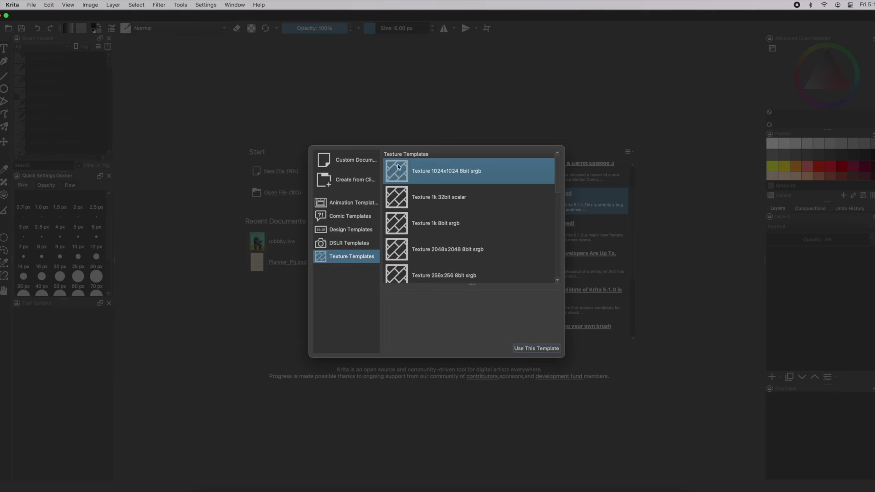
Return to the custom document settings and view the list of predefined image sizes without choosing one.
{"action": "left_click", "coordinate": [363, 163]}
{"action": "left_click", "coordinate": [445, 184]}
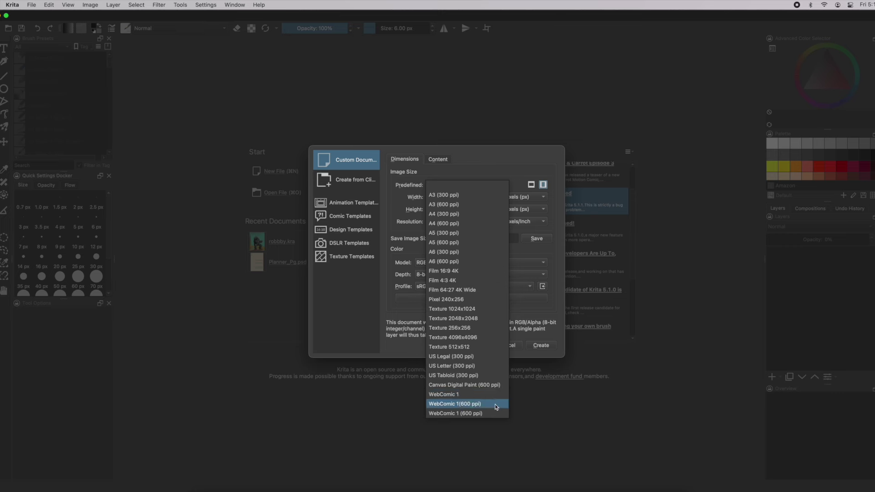
{"action": "left_click", "coordinate": [477, 161]}
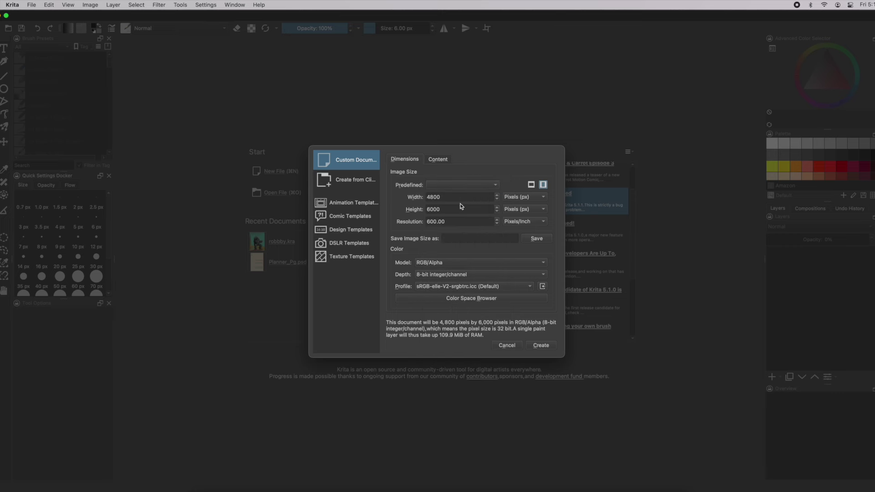
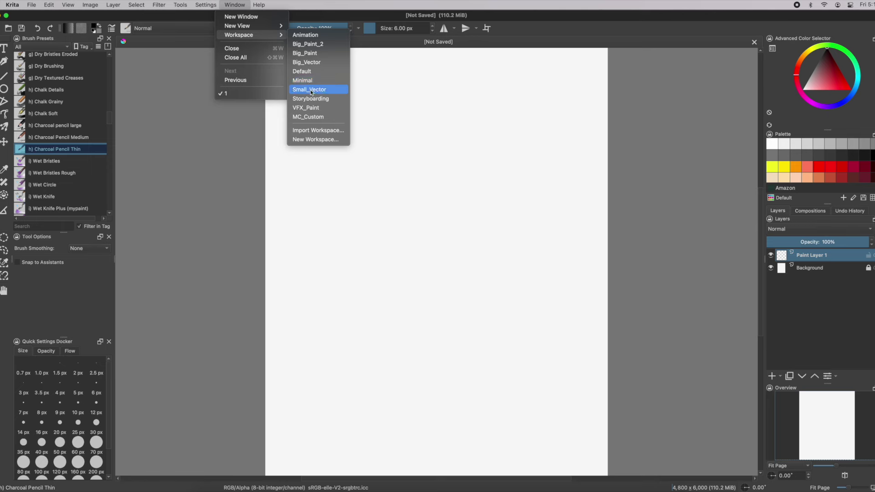
View the list of available workspaces for the blank document.
{"action": "left_click", "coordinate": [240, 4]}
{"action": "mouse_move", "coordinate": [244, 36]}
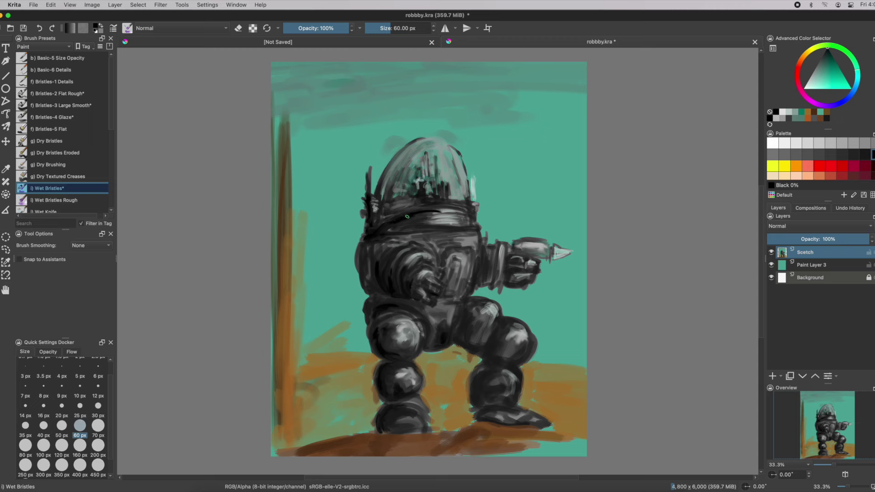
Pick paint colors for the robot: the palette's Grey 10%, Grey 15% and black, and a shade from the color selector.
{"action": "left_click", "coordinate": [865, 154]}
{"action": "left_click", "coordinate": [853, 155]}
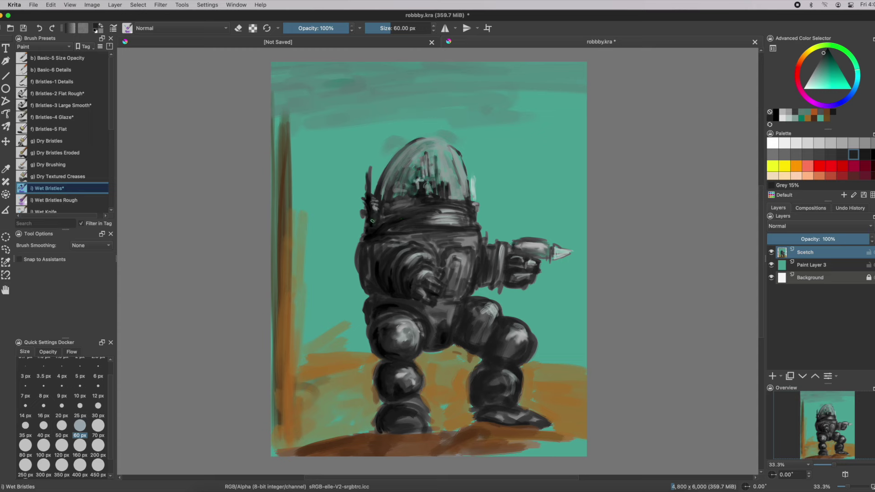
{"action": "left_click", "coordinate": [865, 154]}
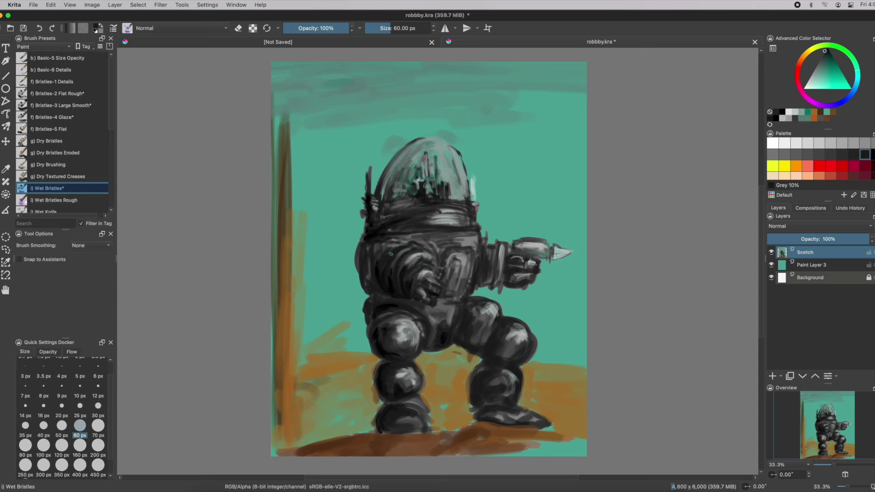
{"action": "left_click", "coordinate": [873, 155]}
{"action": "left_click", "coordinate": [829, 66]}
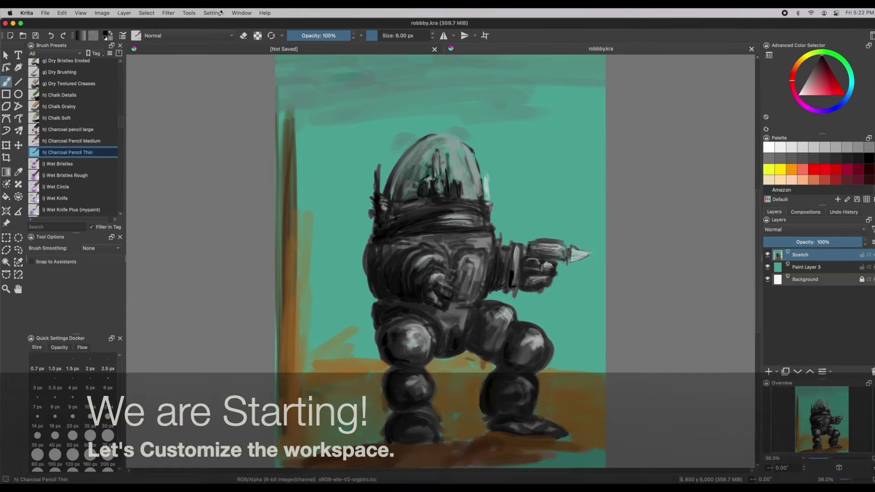
Switch to the Big_Paint workspace and widen the toolbox to three columns.
{"action": "left_click", "coordinate": [242, 12]}
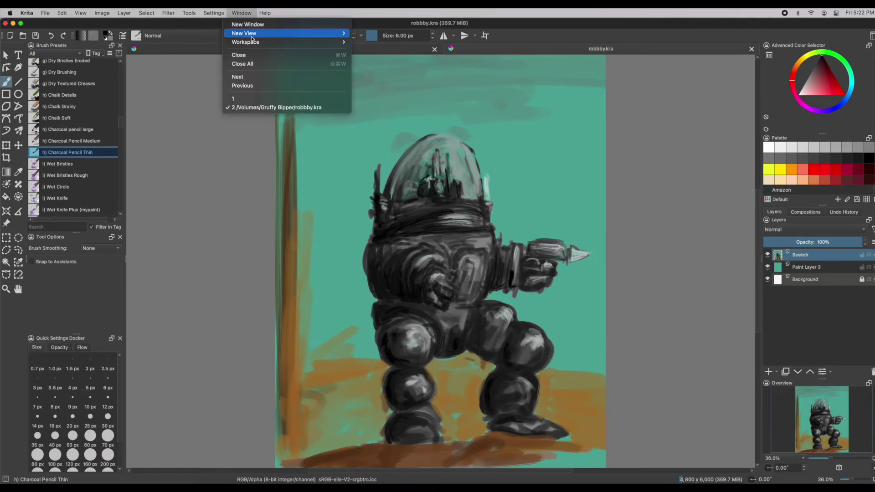
{"action": "mouse_move", "coordinate": [252, 42]}
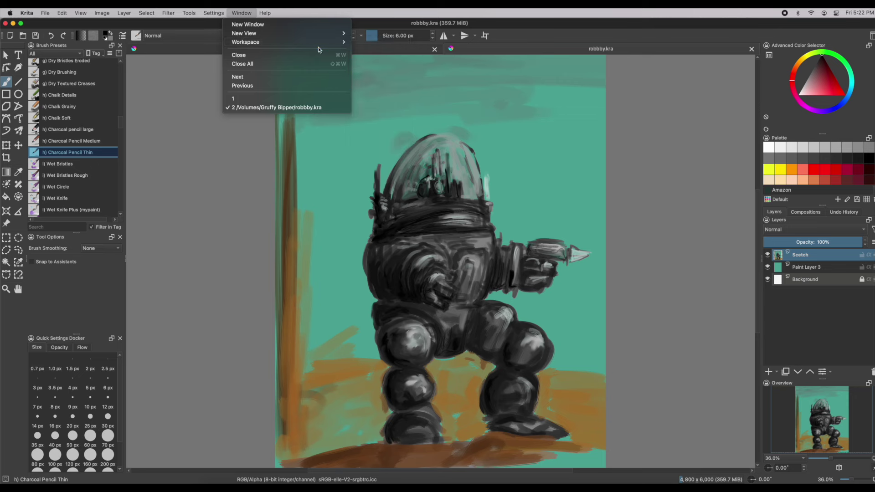
{"action": "left_click", "coordinate": [367, 59]}
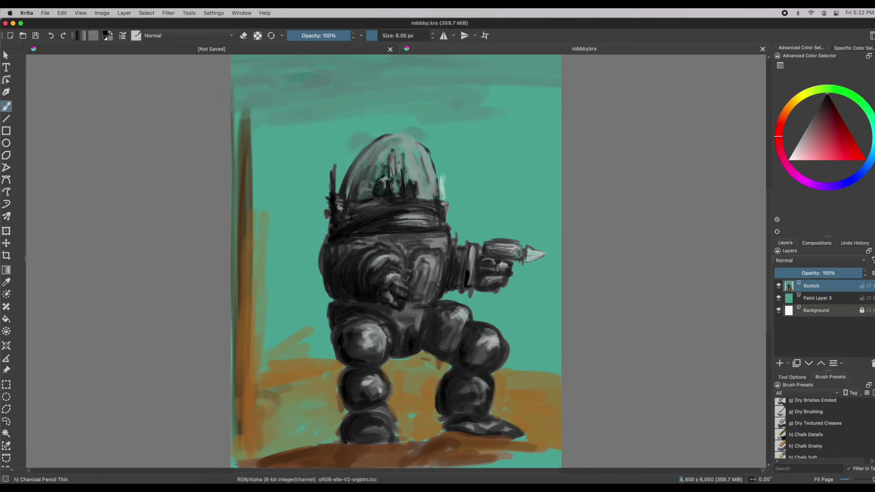
{"action": "left_click_drag", "start_coordinate": [25, 258], "coordinate": [43, 255]}
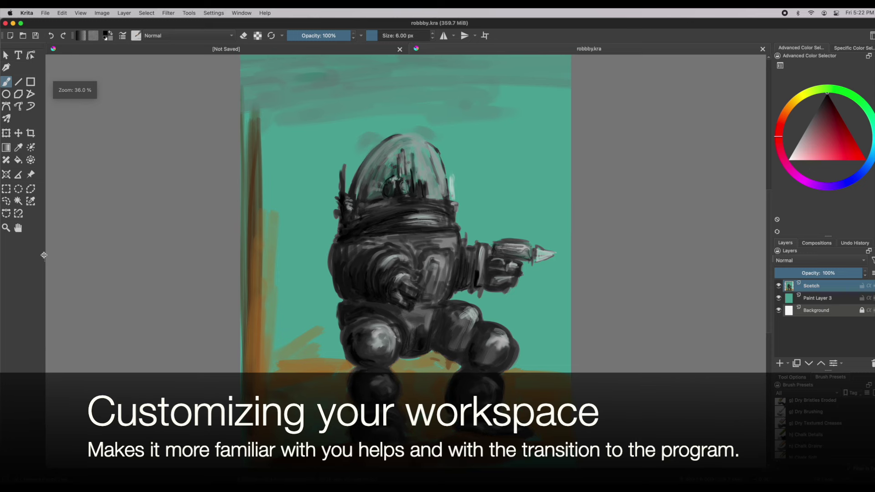
Switch to the Storyboarding workspace.
{"action": "left_click", "coordinate": [243, 12]}
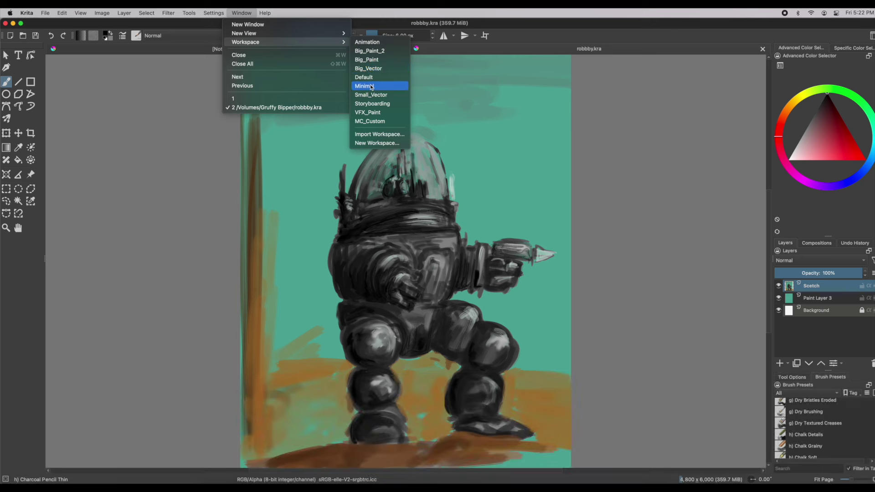
{"action": "left_click", "coordinate": [373, 104]}
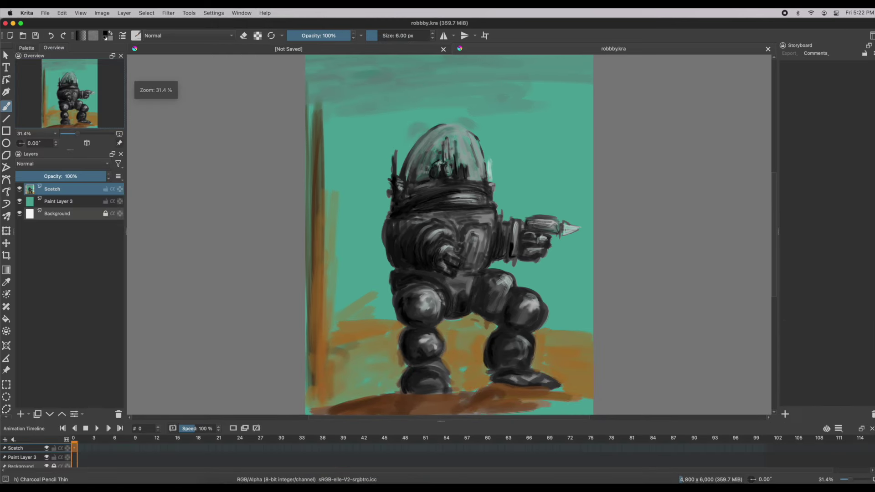
Detach the Overview docker from its tab group with Palette and dock it above the Palette docker.
{"action": "left_click", "coordinate": [242, 13]}
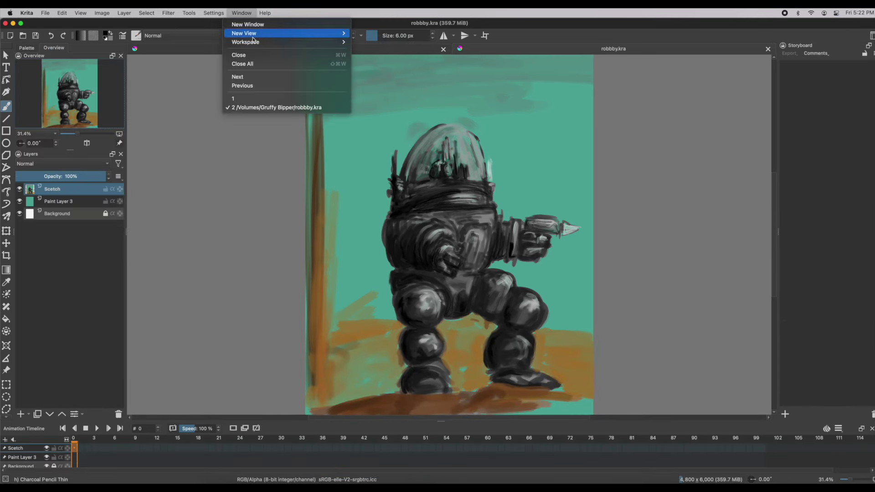
{"action": "mouse_move", "coordinate": [256, 43]}
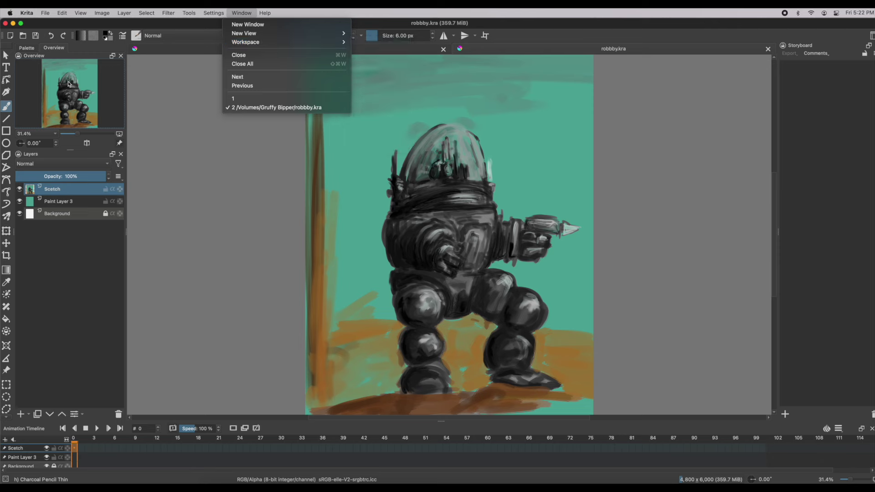
{"action": "left_click", "coordinate": [51, 52]}
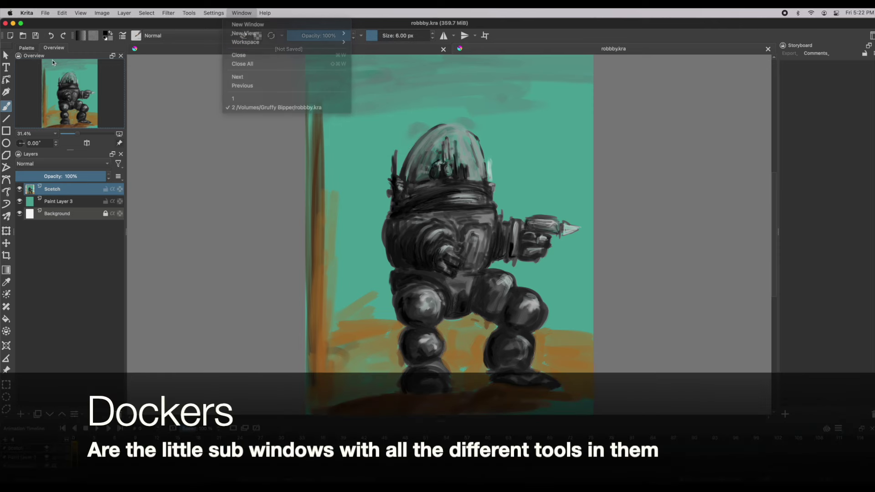
{"action": "mouse_move", "coordinate": [37, 60]}
{"action": "left_mouse_down"}
{"action": "mouse_move", "coordinate": [192, 125]}
{"action": "mouse_move", "coordinate": [206, 106]}
{"action": "mouse_move", "coordinate": [48, 51]}
{"action": "left_mouse_up"}
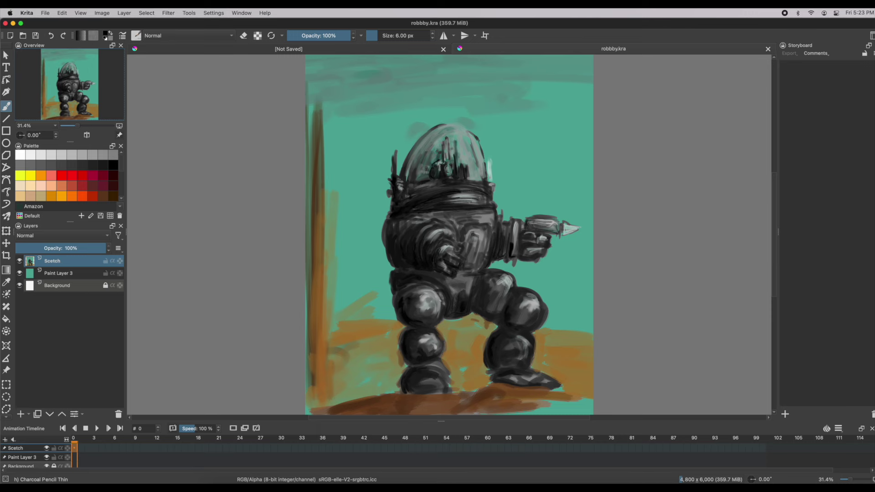
Switch to the Small_Vector workspace.
{"action": "left_click", "coordinate": [238, 13]}
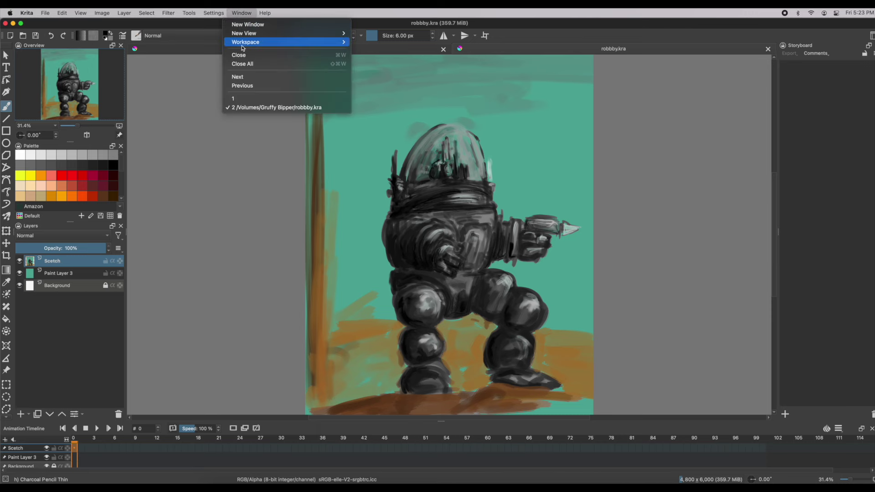
{"action": "mouse_move", "coordinate": [244, 43]}
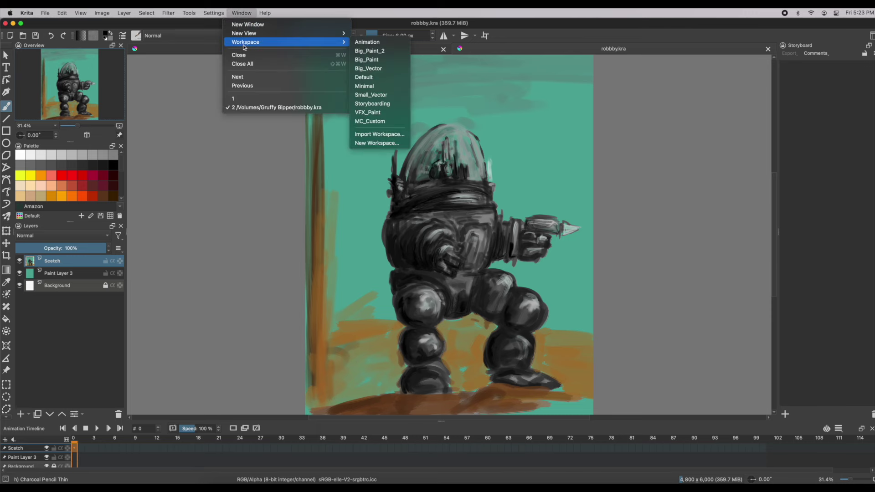
{"action": "left_click", "coordinate": [390, 95]}
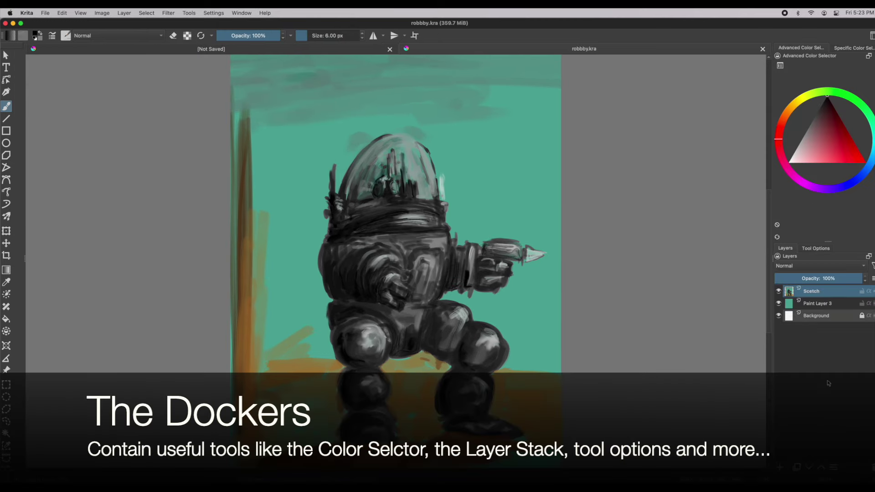
Switch to the MC_Custom workspace and set the brush smoothing to Stabilizer.
{"action": "left_click", "coordinate": [242, 12]}
{"action": "mouse_move", "coordinate": [254, 42]}
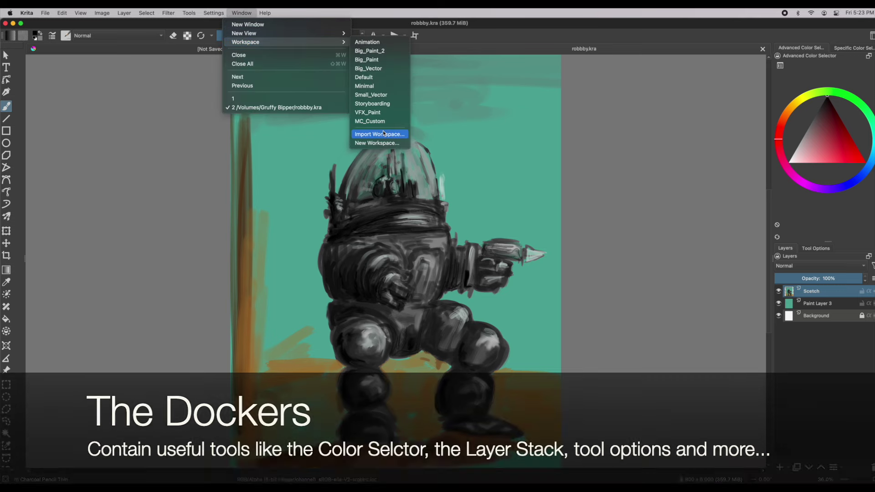
{"action": "left_click", "coordinate": [369, 122]}
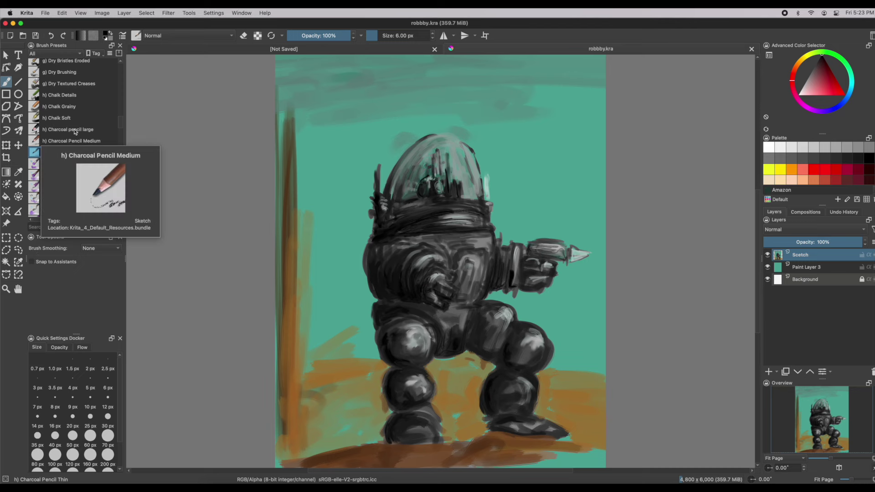
{"action": "left_click", "coordinate": [107, 250]}
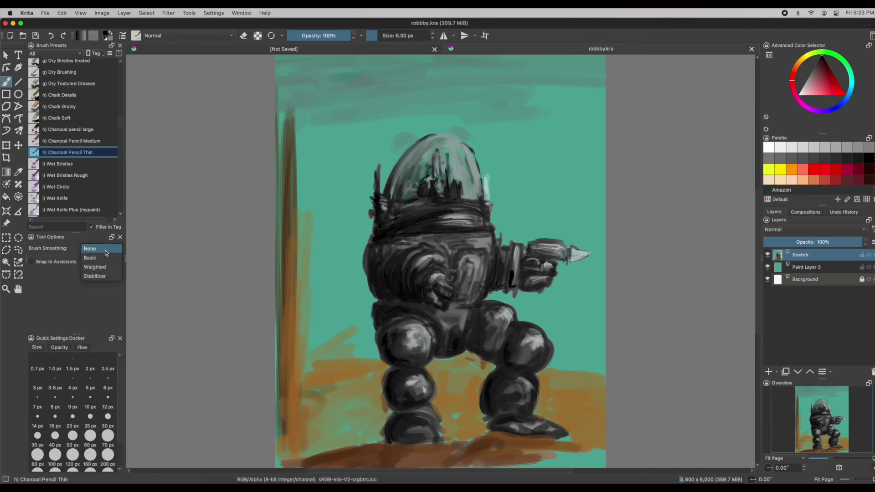
{"action": "left_click", "coordinate": [105, 277]}
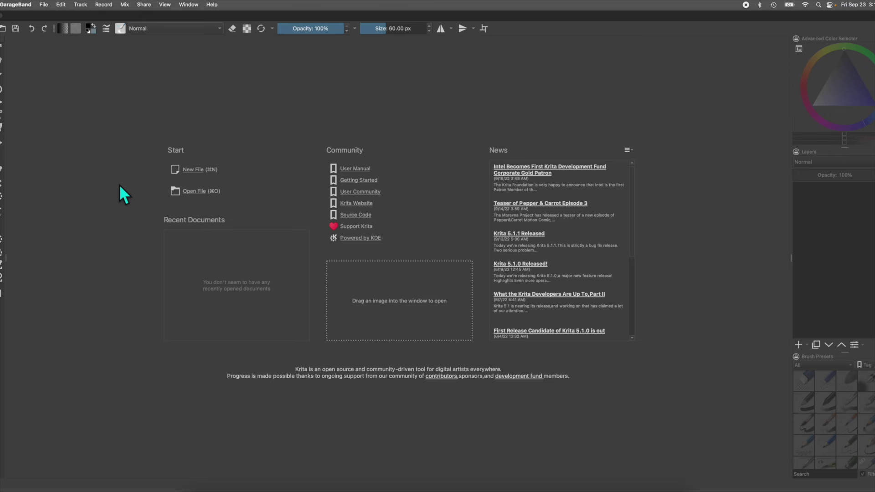
Create a new 2480 × 3508 pixel custom document at 450 pixels/inch and show the Quick Settings Docker.
{"action": "left_click", "coordinate": [191, 168]}
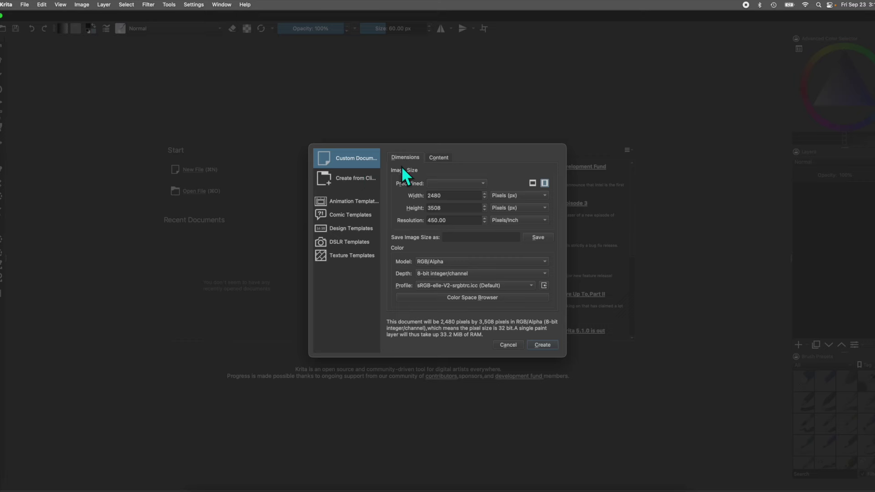
{"action": "left_click", "coordinate": [541, 346]}
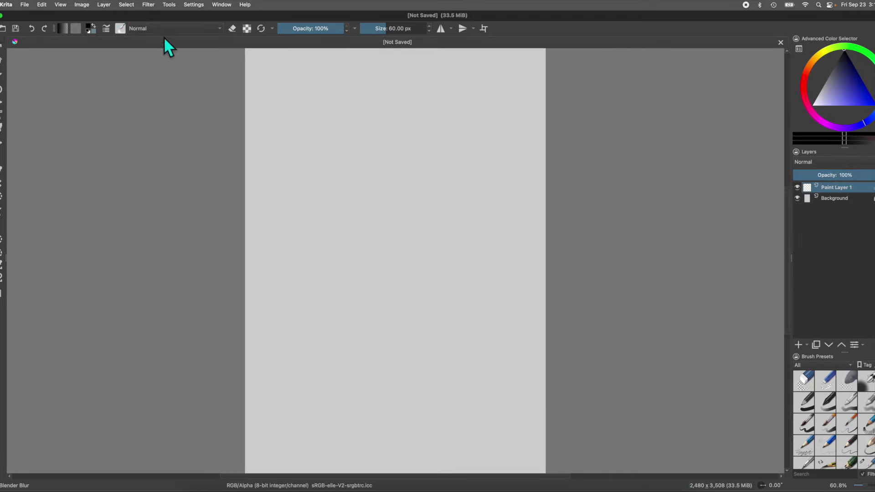
{"action": "left_click", "coordinate": [188, 4]}
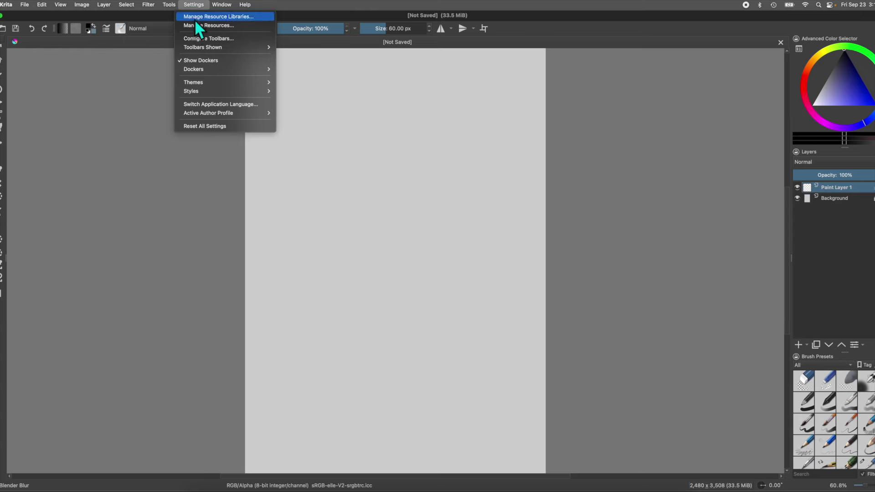
{"action": "mouse_move", "coordinate": [199, 68]}
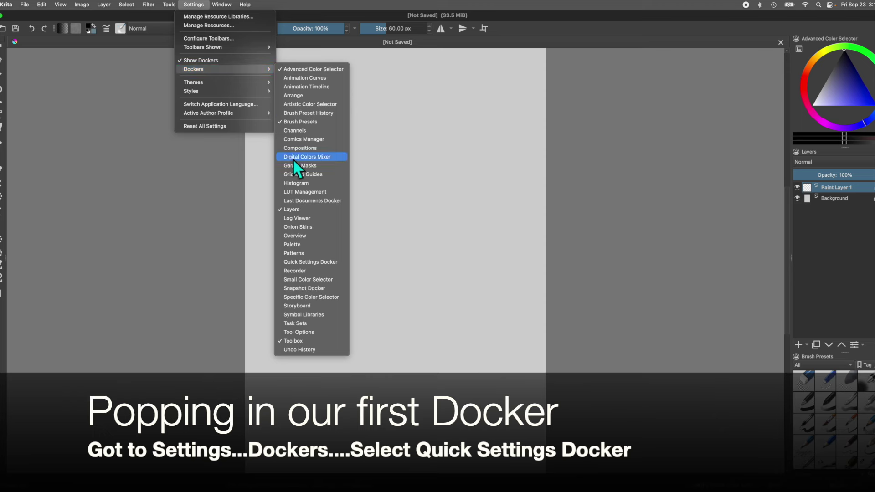
{"action": "left_click", "coordinate": [300, 262]}
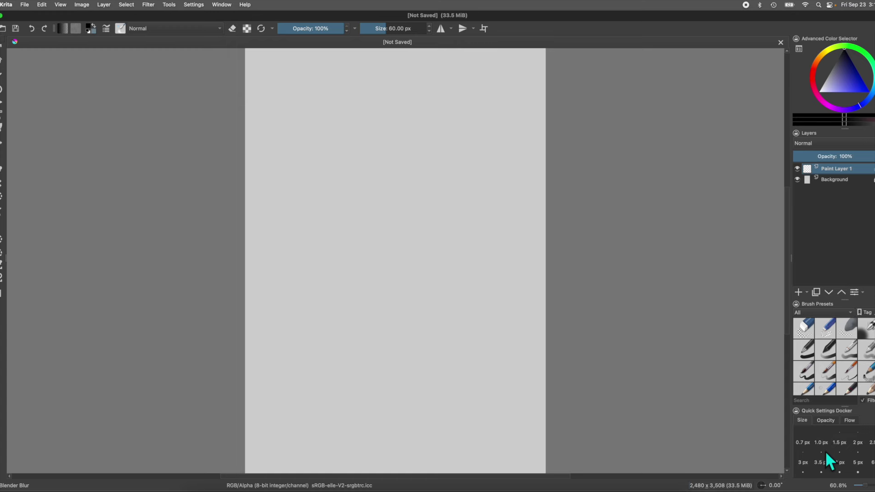
Look through the brush size and opacity presets in the Quick Settings Docker and return to the sizes.
{"action": "scroll", "coordinate": [825, 450], "scroll_direction": "down", "scroll_amount": 3}
{"action": "scroll", "coordinate": [834, 451], "scroll_direction": "up", "scroll_amount": 3}
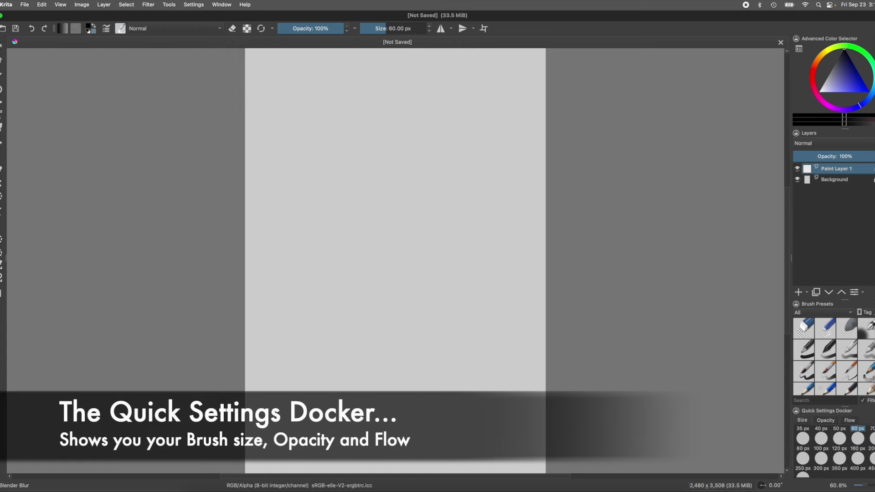
{"action": "left_click", "coordinate": [826, 421]}
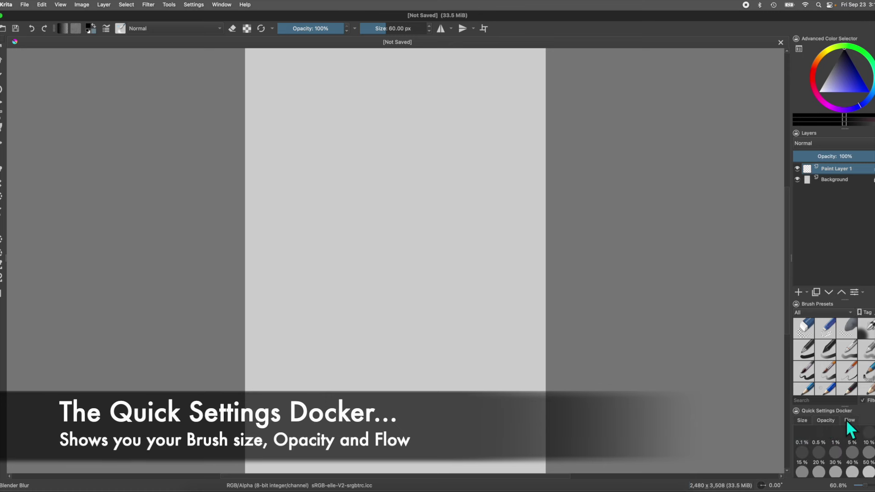
{"action": "left_click", "coordinate": [803, 420]}
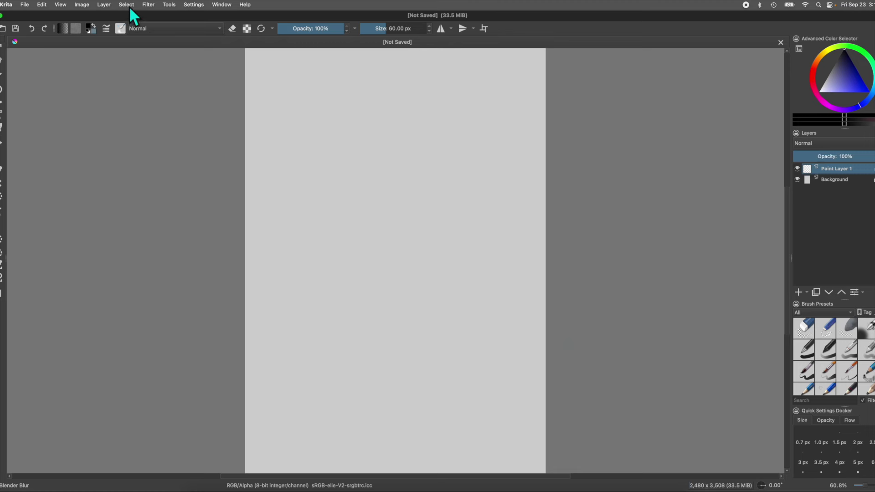
Show the Tool Options docker in the workspace.
{"action": "left_click", "coordinate": [192, 5]}
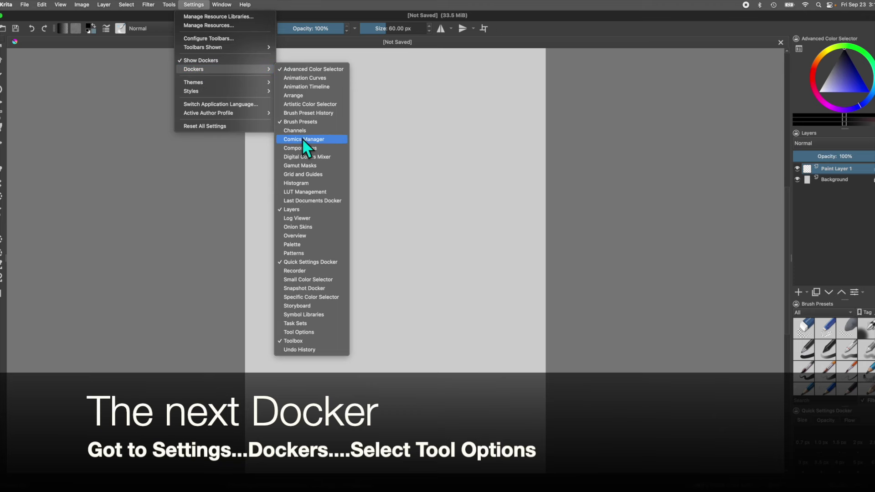
{"action": "left_click", "coordinate": [305, 332]}
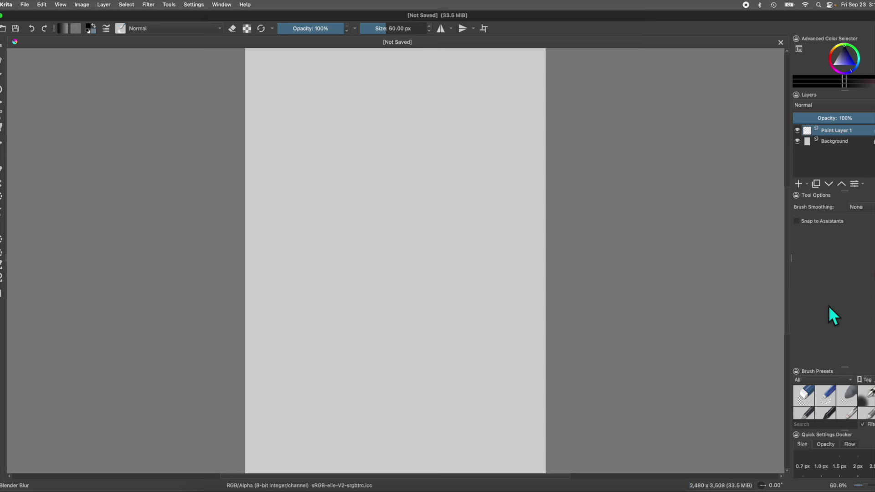
Select the Basic-2 Opacity brush preset and make the Brush Presets docker taller.
{"action": "left_click", "coordinate": [826, 410]}
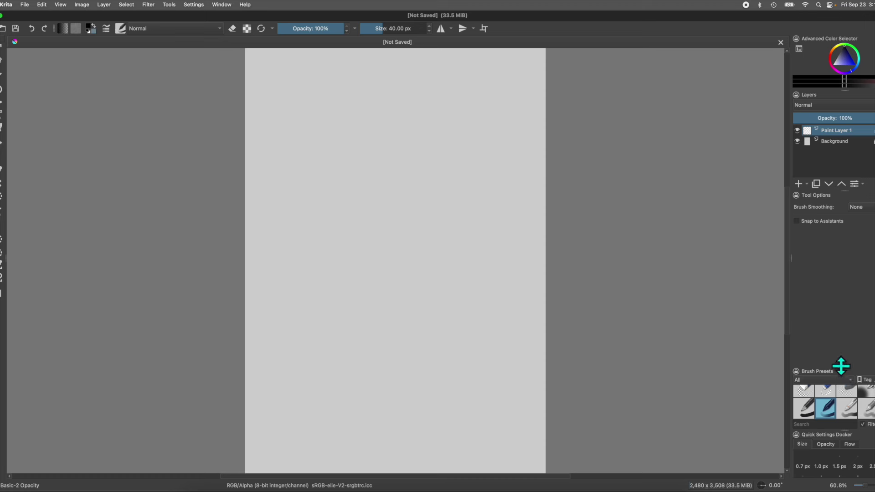
{"action": "left_click_drag", "start_coordinate": [841, 365], "coordinate": [838, 312]}
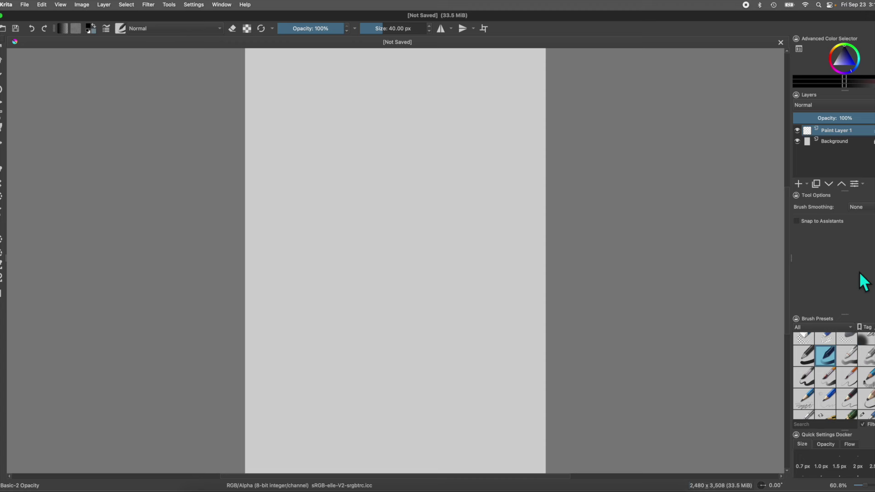
Try the Stabilizer brush smoothing with its sample count and delay options, and return the smoothing to None.
{"action": "left_click", "coordinate": [860, 208]}
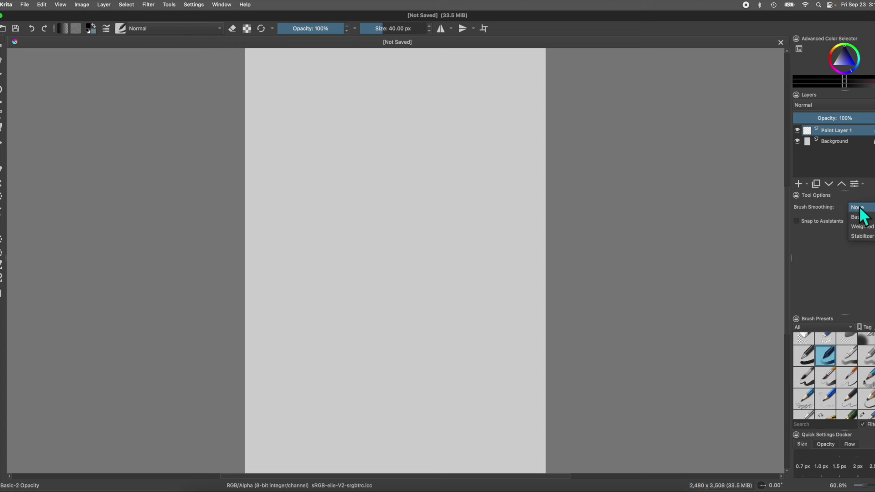
{"action": "left_click", "coordinate": [863, 236]}
{"action": "left_click", "coordinate": [861, 234]}
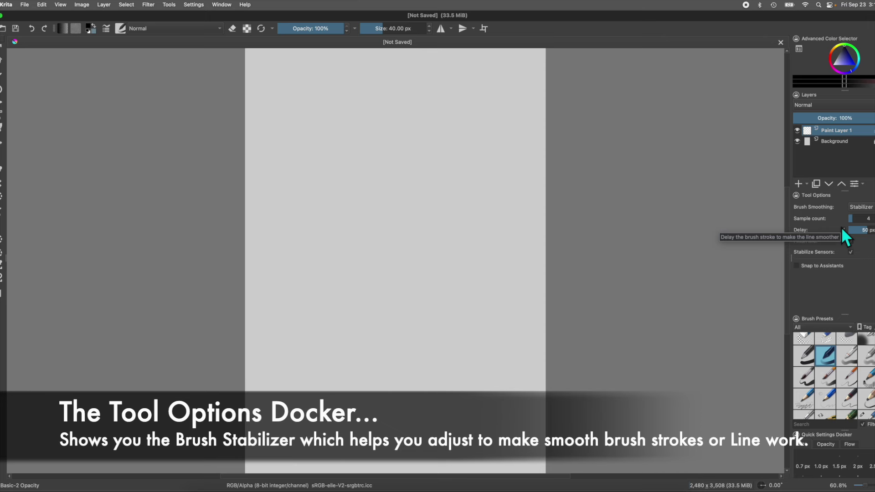
{"action": "left_click_drag", "start_coordinate": [857, 230], "coordinate": [867, 219]}
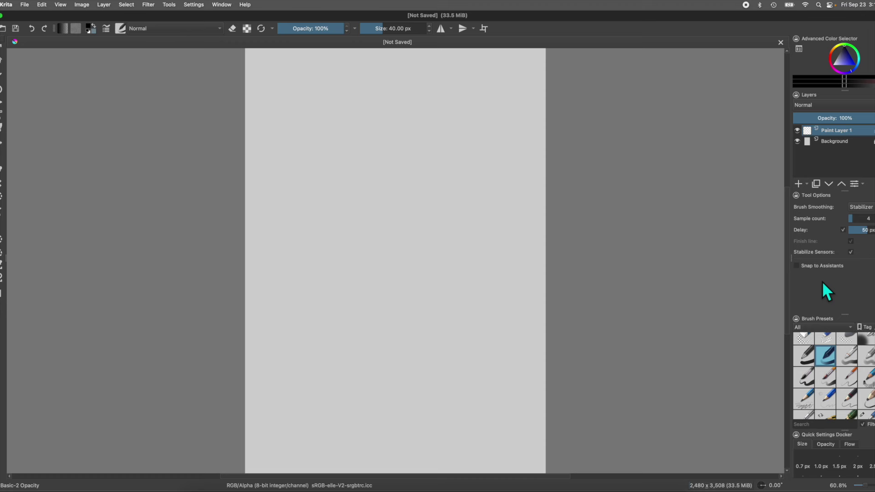
{"action": "left_click", "coordinate": [866, 209]}
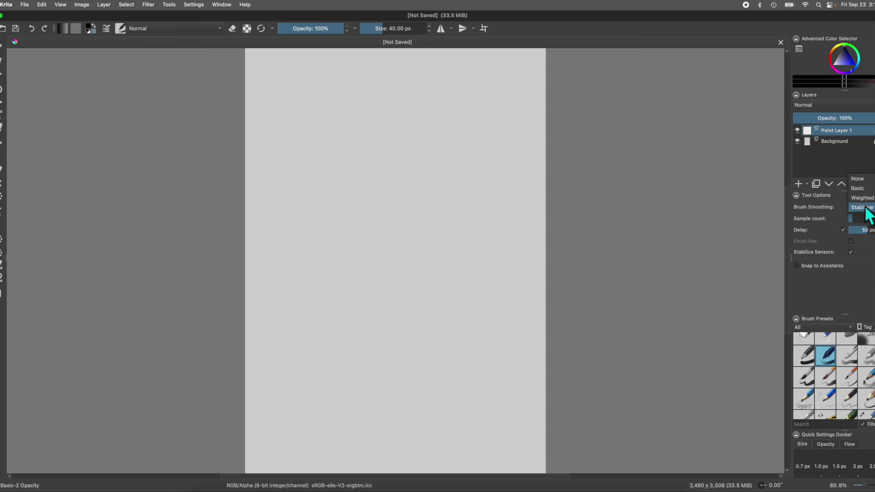
{"action": "left_click", "coordinate": [862, 178]}
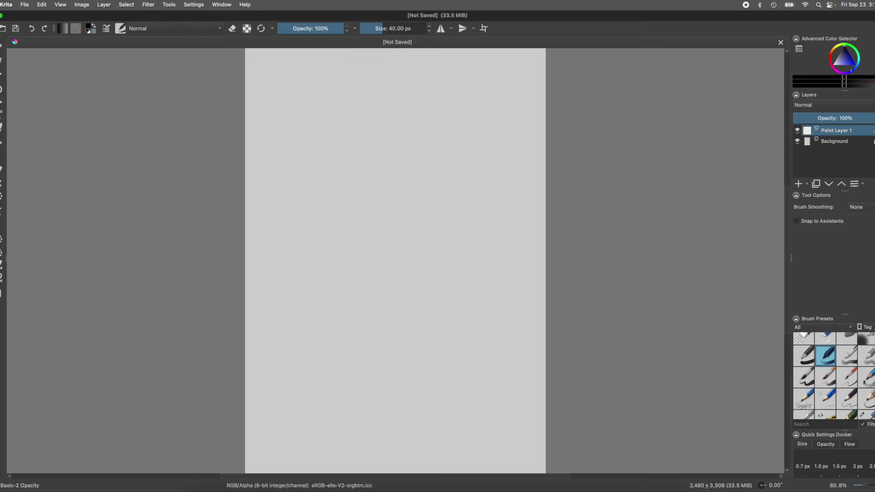
Show the Palette docker in the workspace.
{"action": "left_click", "coordinate": [194, 5]}
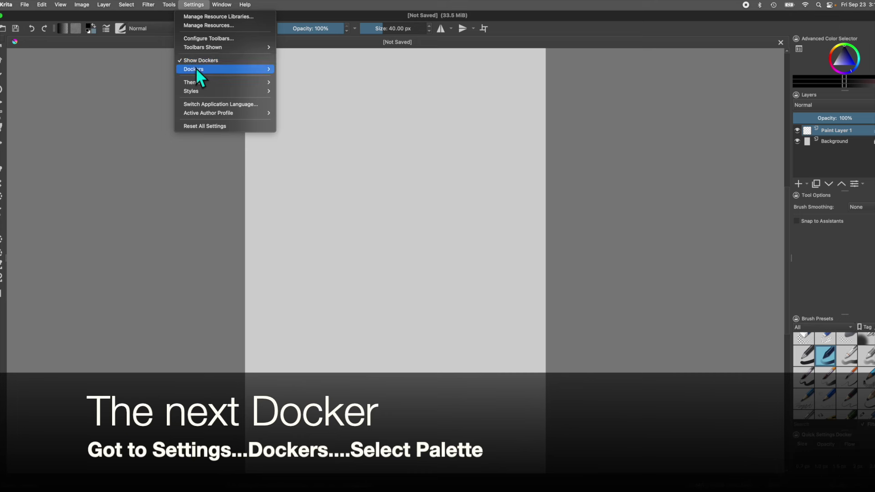
{"action": "mouse_move", "coordinate": [196, 69]}
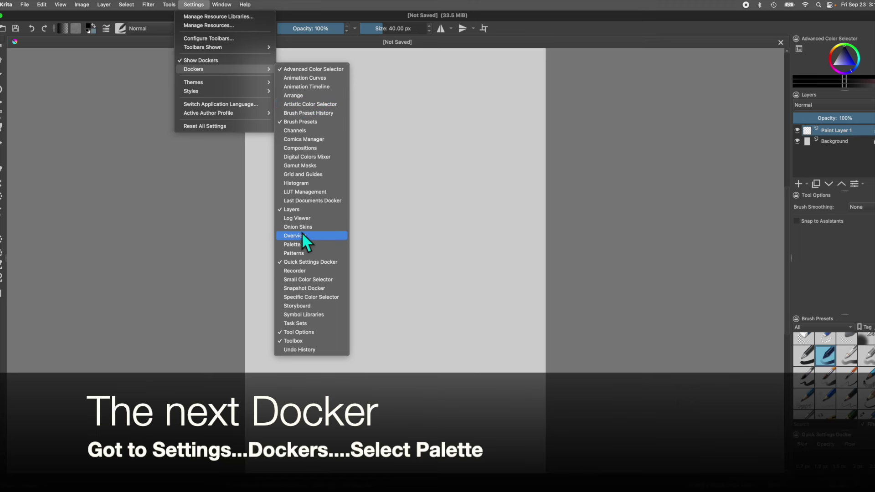
{"action": "left_click", "coordinate": [297, 245]}
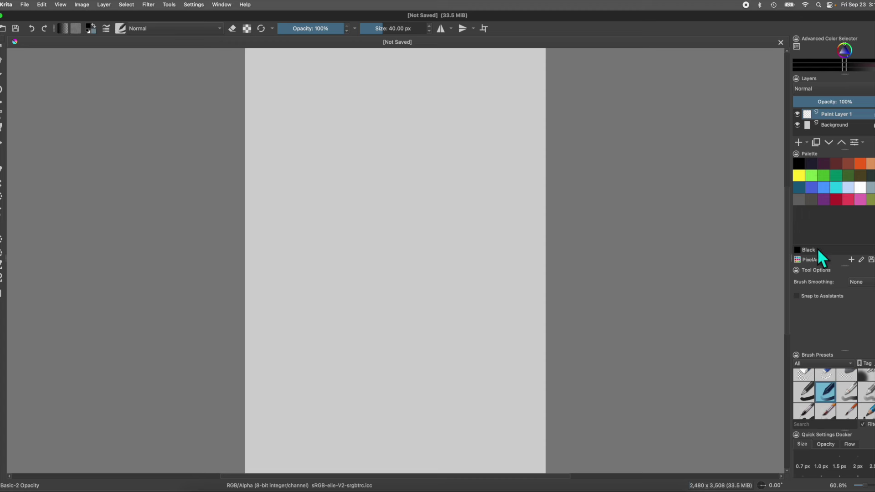
Browse the list of available color palettes in the Palette docker and close it without choosing another palette.
{"action": "left_click", "coordinate": [797, 259]}
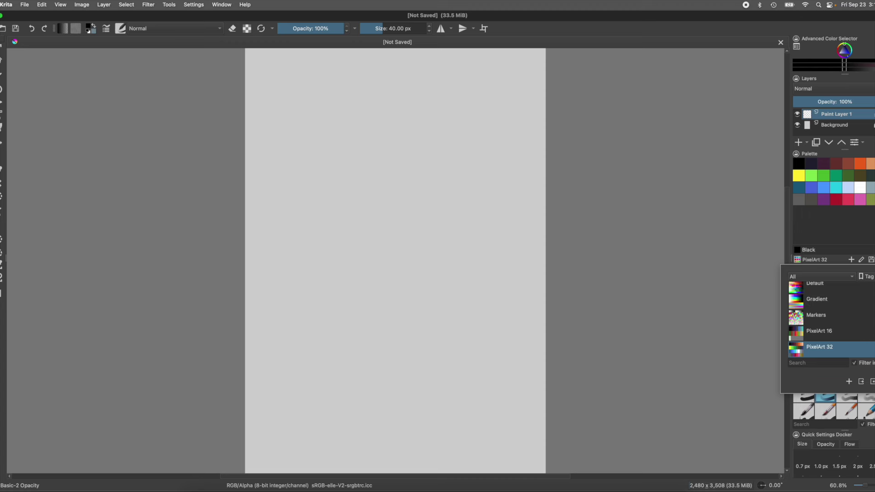
{"action": "scroll", "coordinate": [832, 319], "scroll_direction": "down", "scroll_amount": 5}
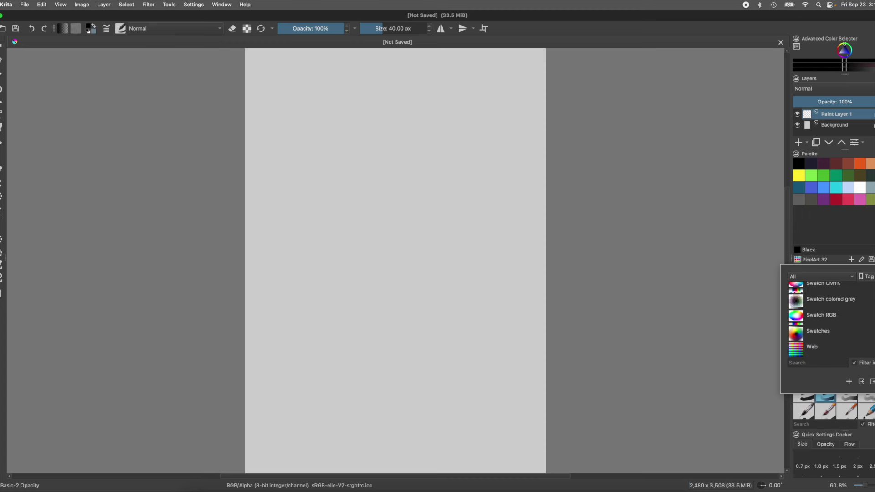
{"action": "scroll", "coordinate": [831, 319], "scroll_direction": "up", "scroll_amount": 4}
{"action": "scroll", "coordinate": [831, 319], "scroll_direction": "up", "scroll_amount": 5}
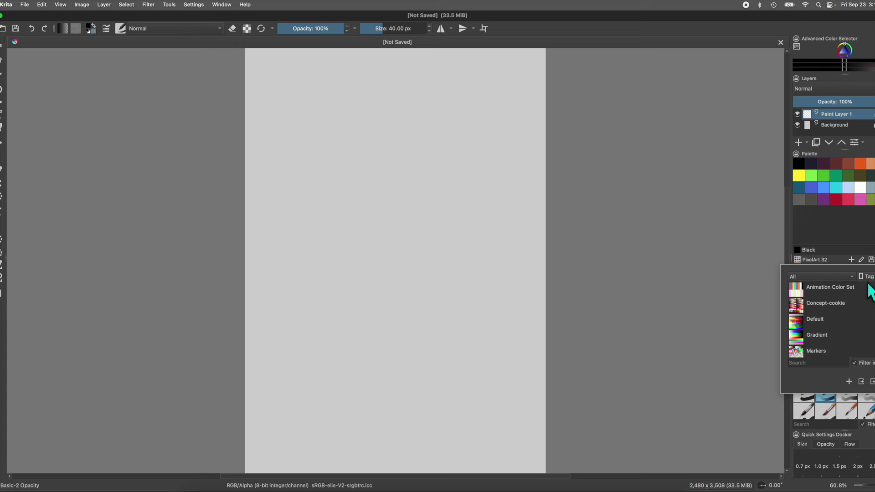
{"action": "left_click", "coordinate": [832, 231]}
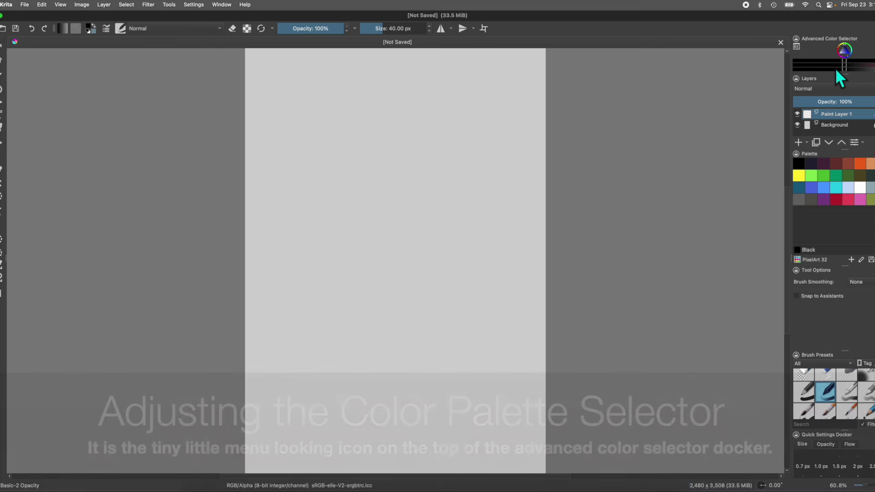
Make the Advanced Color Selector docker taller and set its shade selector type to Do Not Show in its settings.
{"action": "left_click_drag", "start_coordinate": [836, 74], "coordinate": [835, 129]}
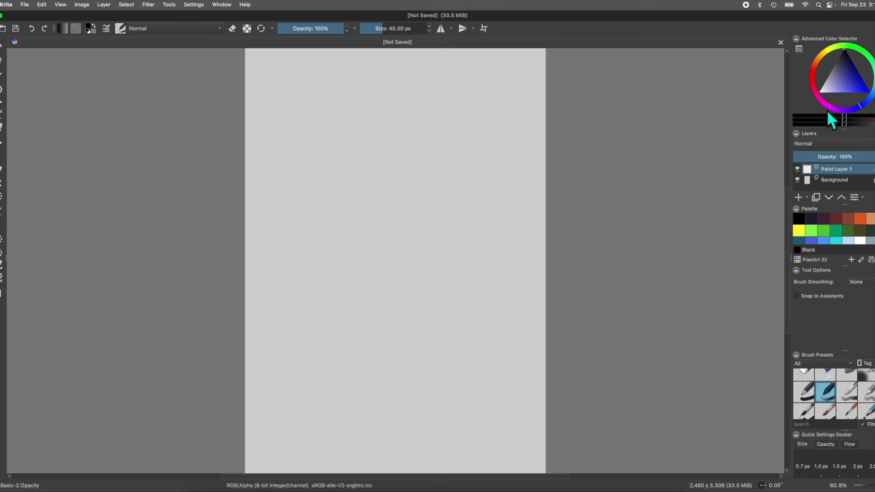
{"action": "left_click", "coordinate": [798, 48]}
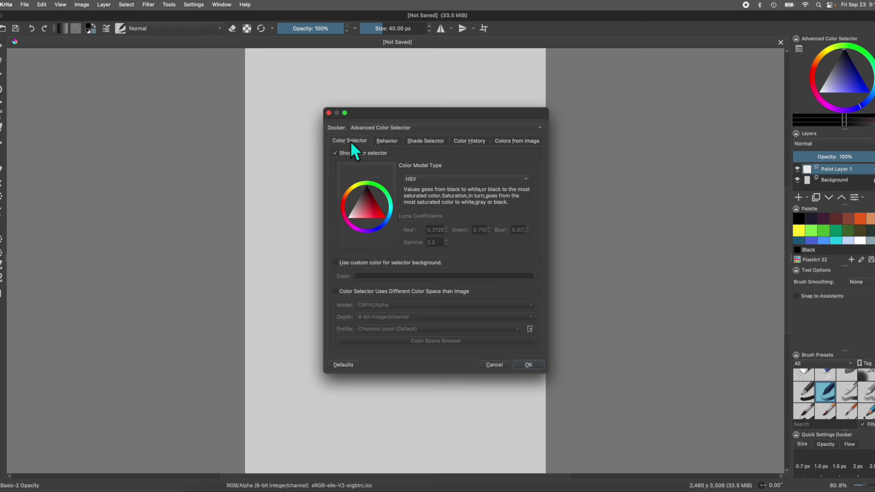
{"action": "left_click", "coordinate": [385, 142]}
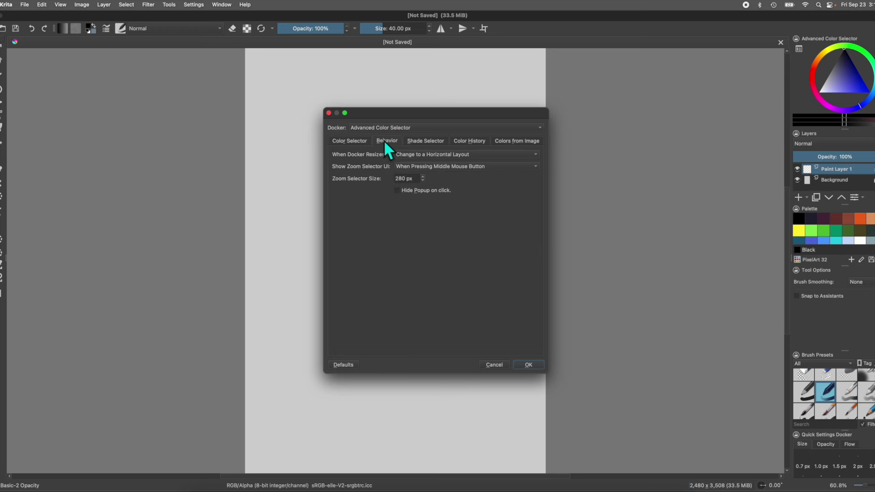
{"action": "left_click", "coordinate": [422, 142]}
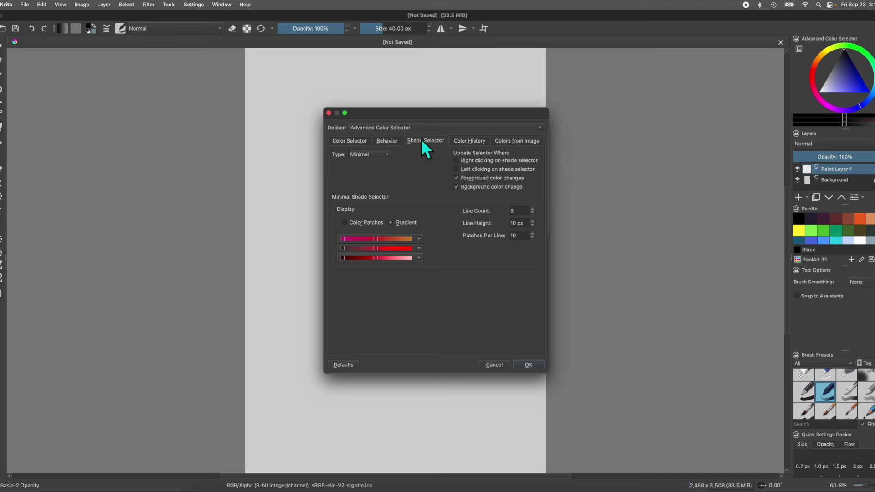
{"action": "left_click", "coordinate": [375, 155]}
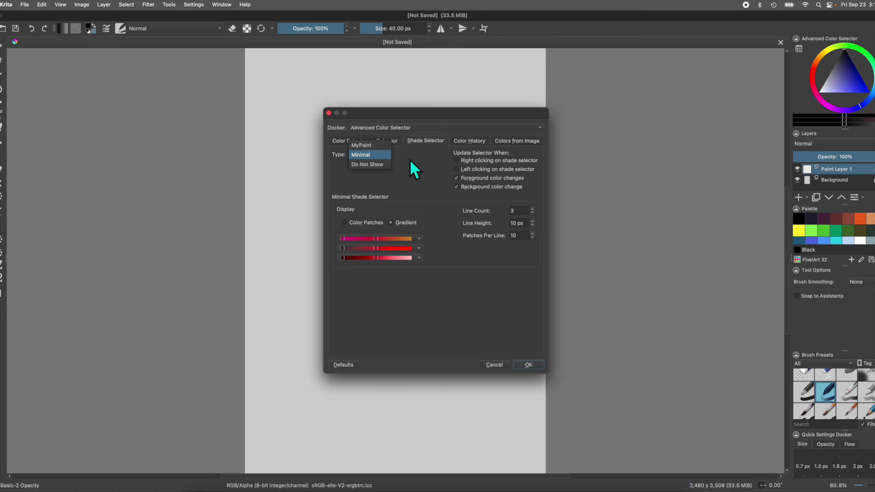
{"action": "left_click", "coordinate": [371, 163]}
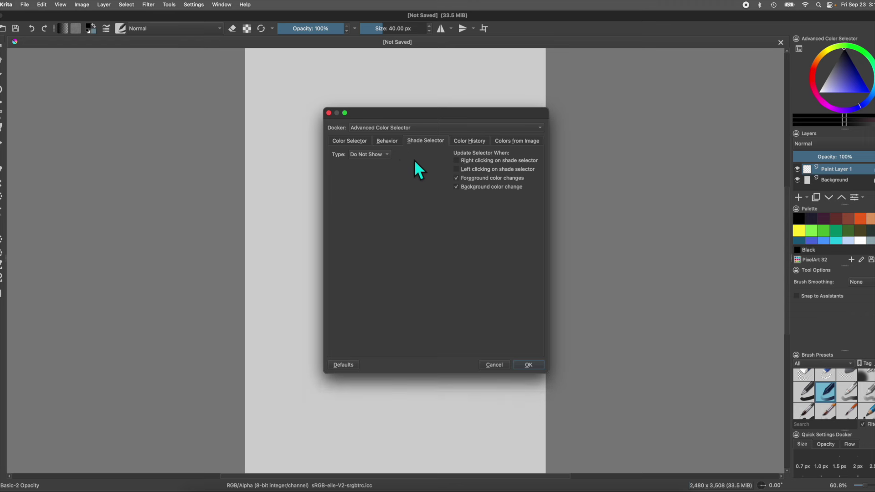
Enable Show Color History for the Advanced Color Selector with a Horizontal layout and apply the settings.
{"action": "left_click", "coordinate": [474, 142]}
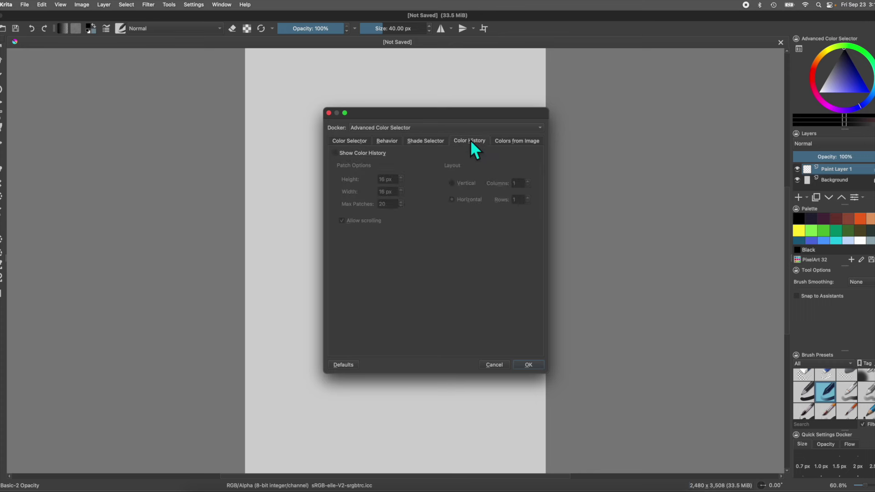
{"action": "left_click", "coordinate": [335, 153]}
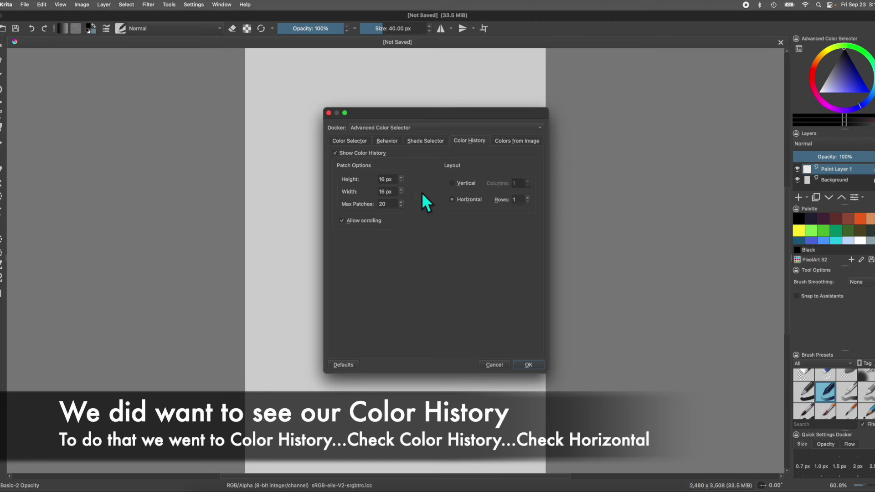
{"action": "left_click", "coordinate": [452, 183]}
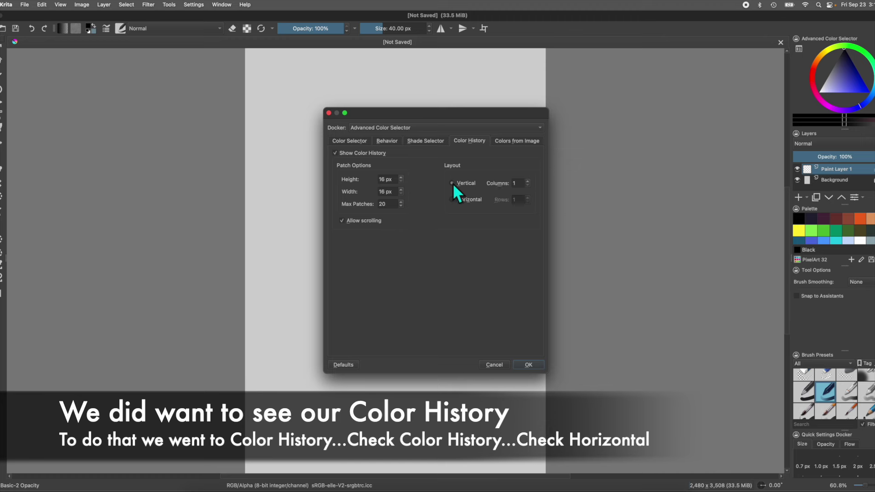
{"action": "left_click", "coordinate": [452, 199]}
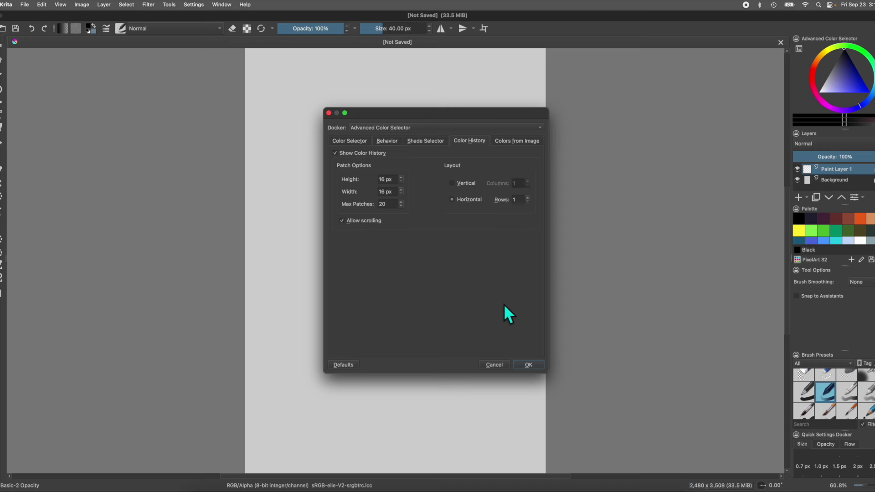
{"action": "left_click", "coordinate": [528, 365]}
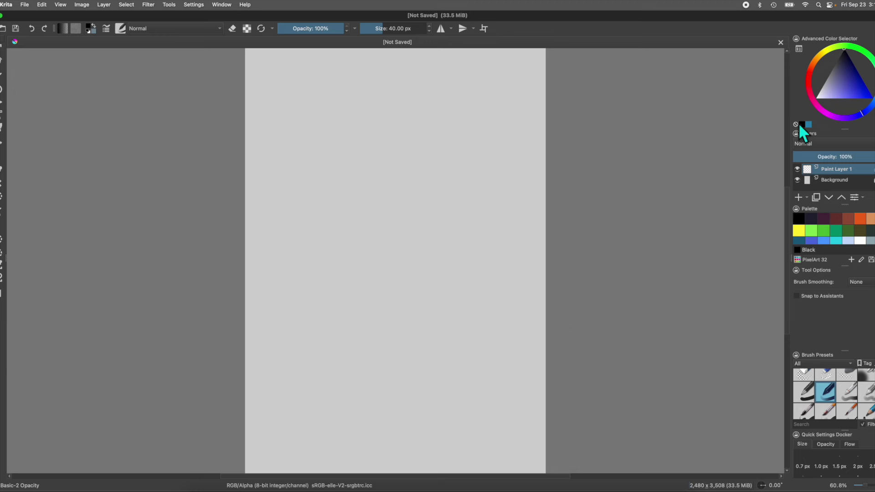
Scribble a black test stroke on the canvas, choose a magenta-purple color, and scribble a second stroke below it.
{"action": "left_click", "coordinate": [832, 116]}
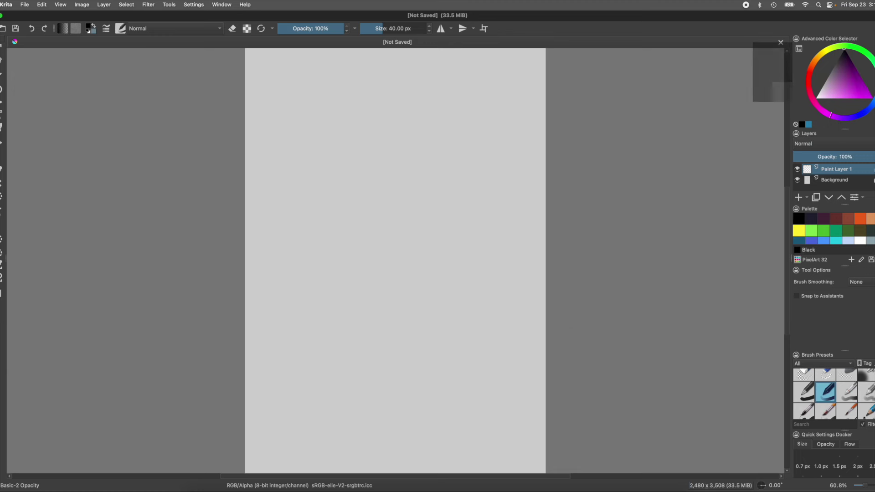
{"action": "mouse_move", "coordinate": [441, 181]}
{"action": "left_mouse_down"}
{"action": "mouse_move", "coordinate": [470, 200]}
{"action": "mouse_move", "coordinate": [455, 212]}
{"action": "left_mouse_up"}
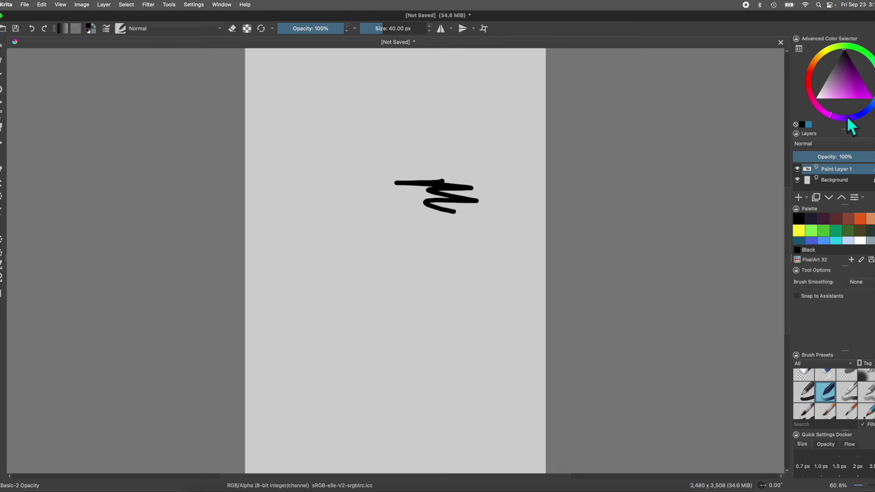
{"action": "left_click", "coordinate": [848, 89]}
{"action": "mouse_move", "coordinate": [449, 217]}
{"action": "left_mouse_down"}
{"action": "mouse_move", "coordinate": [492, 237]}
{"action": "mouse_move", "coordinate": [401, 224]}
{"action": "left_mouse_up"}
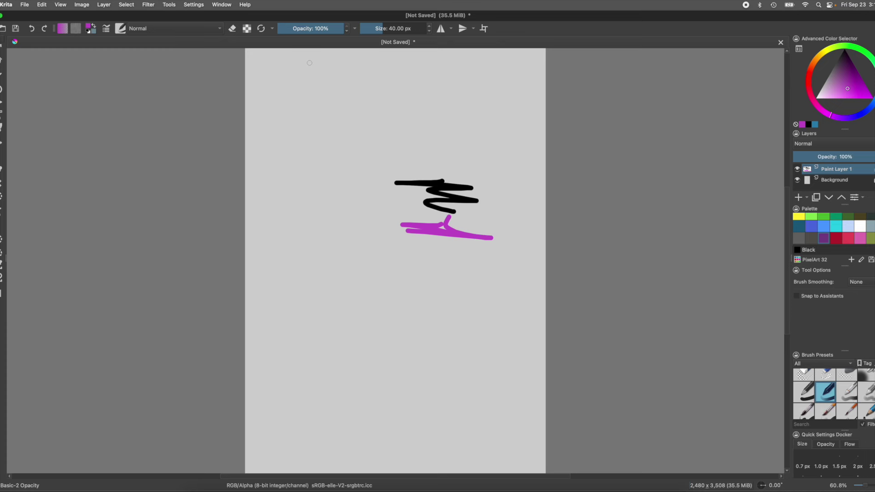
Show the Overview docker in the workspace and use its zoom control to zoom the canvas to 50%.
{"action": "left_click", "coordinate": [193, 4]}
{"action": "mouse_move", "coordinate": [198, 68]}
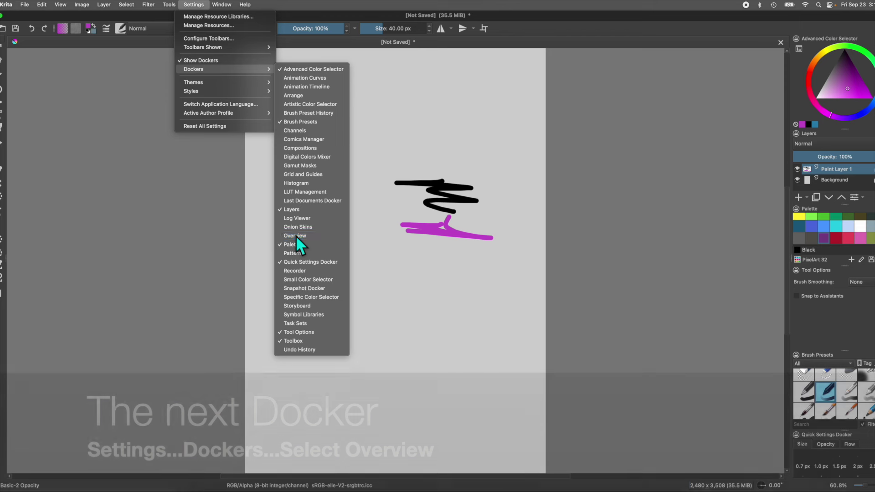
{"action": "left_click", "coordinate": [296, 236]}
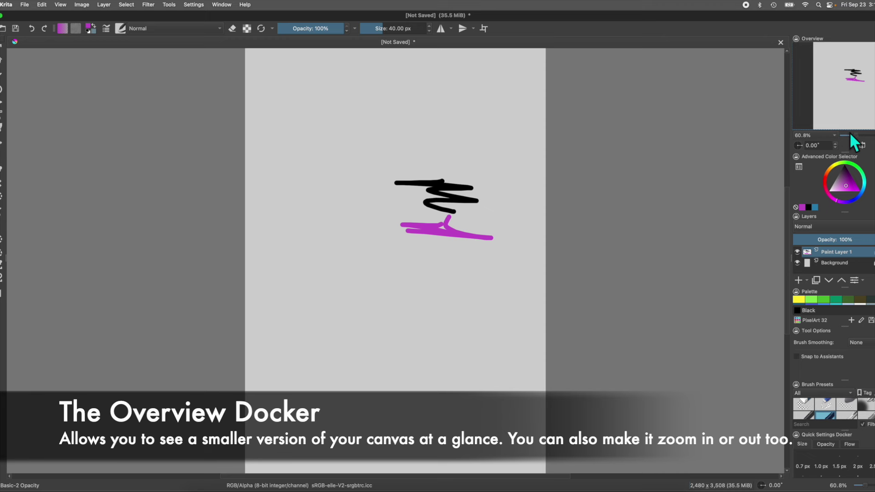
{"action": "left_click_drag", "start_coordinate": [857, 136], "coordinate": [856, 136]}
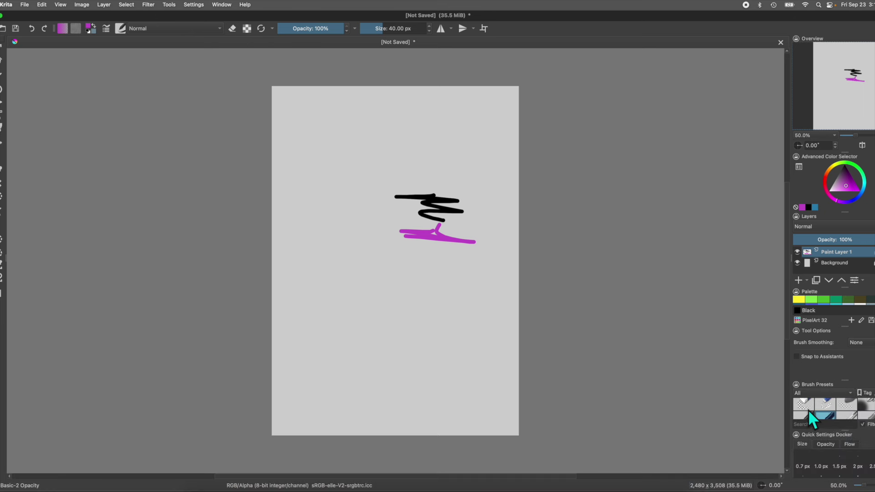
{"action": "mouse_move", "coordinate": [809, 411]}
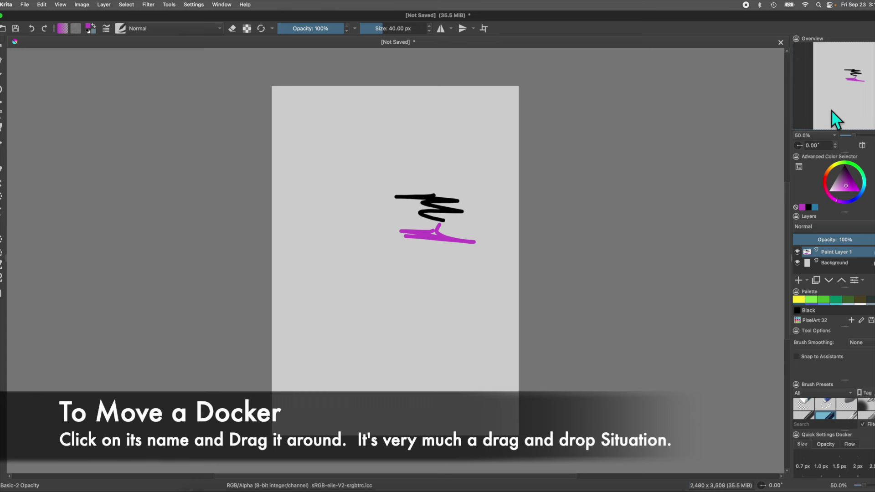
Move the Overview docker below the Quick Settings docker and make the Quick Settings docker taller.
{"action": "mouse_move", "coordinate": [813, 40]}
{"action": "left_mouse_down"}
{"action": "mouse_move", "coordinate": [810, 423]}
{"action": "mouse_move", "coordinate": [807, 395]}
{"action": "left_mouse_up"}
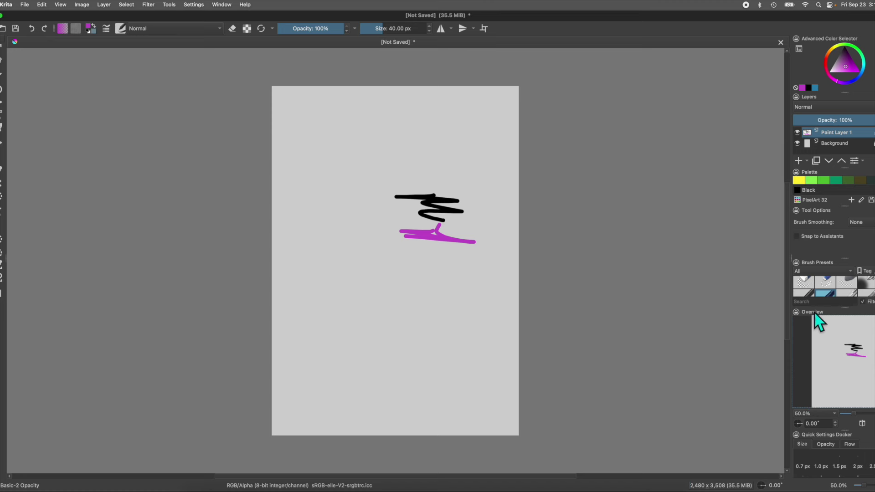
{"action": "mouse_move", "coordinate": [815, 315]}
{"action": "left_mouse_down"}
{"action": "mouse_move", "coordinate": [824, 380]}
{"action": "mouse_move", "coordinate": [815, 419]}
{"action": "left_mouse_up"}
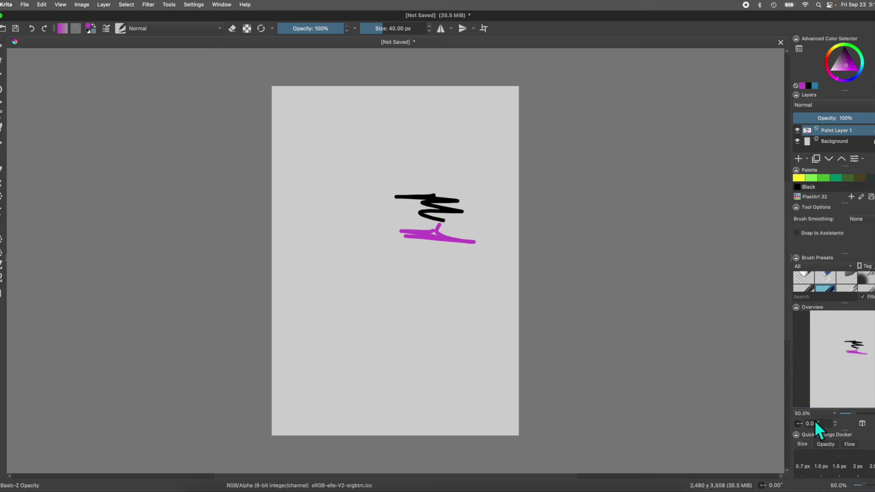
{"action": "left_click_drag", "start_coordinate": [813, 314], "coordinate": [809, 412]}
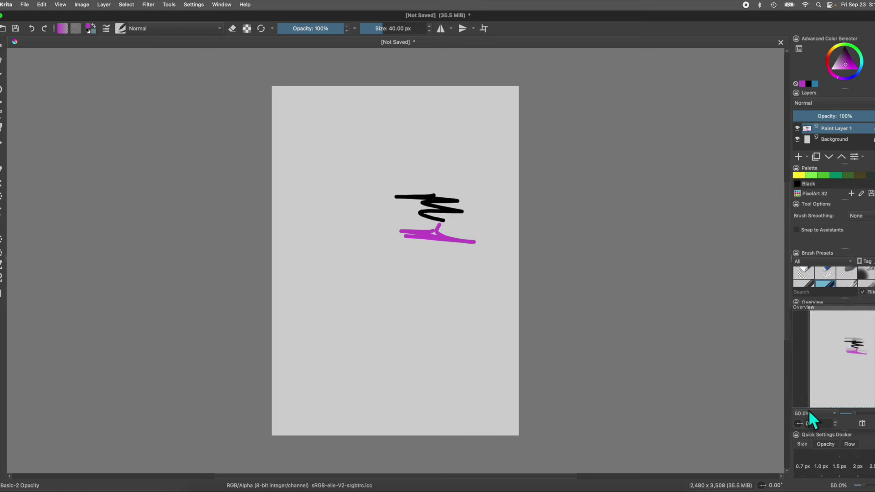
{"action": "left_click_drag", "start_coordinate": [815, 307], "coordinate": [817, 482]}
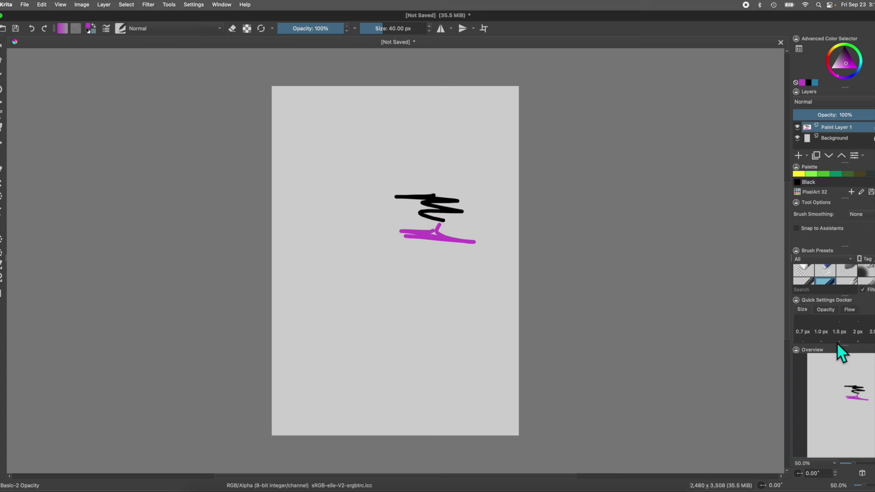
{"action": "left_click_drag", "start_coordinate": [835, 346], "coordinate": [835, 394]}
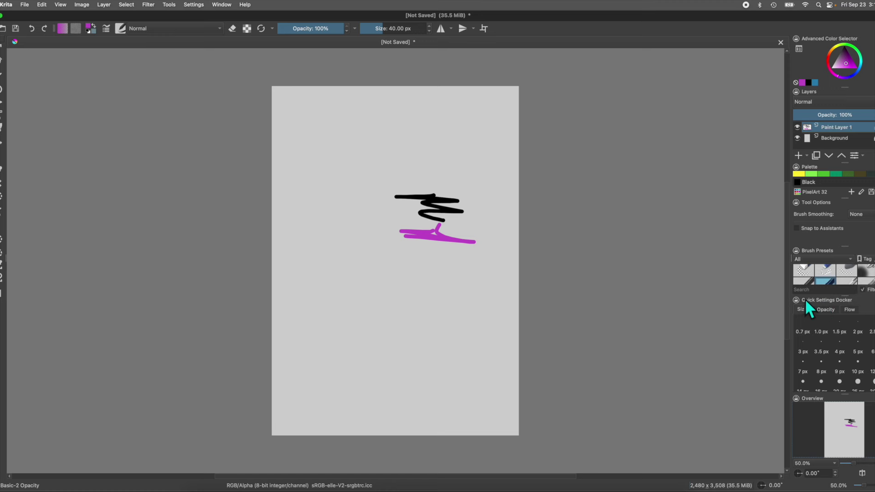
Dock the Quick Settings docker beside the toolbox and adjust its width to fit three columns of brush sizes.
{"action": "mouse_move", "coordinate": [799, 299]}
{"action": "left_mouse_down"}
{"action": "mouse_move", "coordinate": [519, 319]}
{"action": "mouse_move", "coordinate": [84, 313]}
{"action": "mouse_move", "coordinate": [4, 321]}
{"action": "mouse_move", "coordinate": [20, 311]}
{"action": "mouse_move", "coordinate": [13, 251]}
{"action": "mouse_move", "coordinate": [4, 262]}
{"action": "left_mouse_up"}
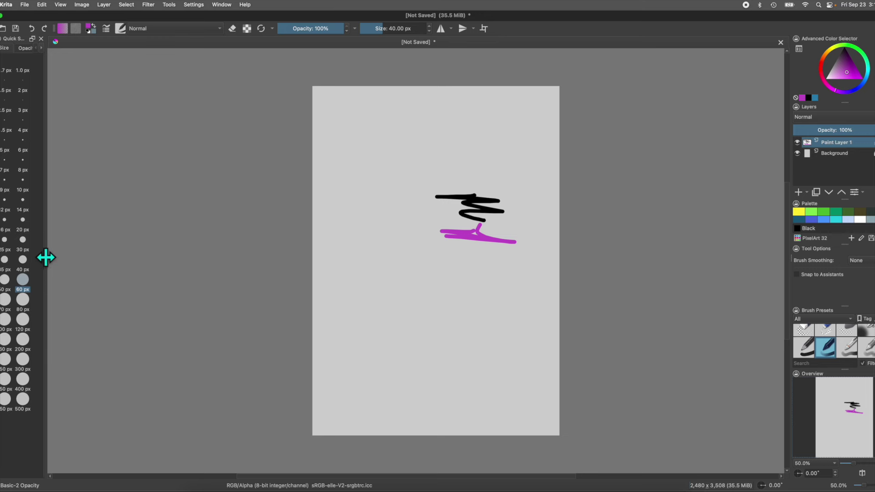
{"action": "left_click_drag", "start_coordinate": [45, 256], "coordinate": [85, 256]}
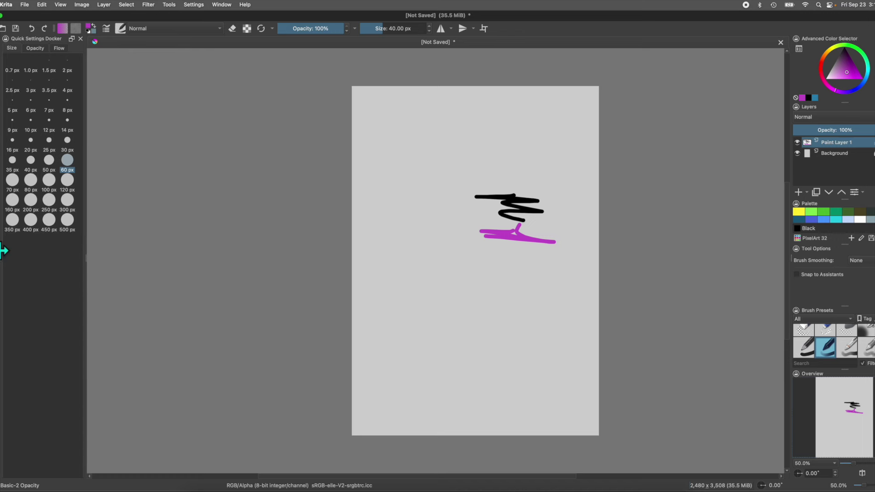
{"action": "left_click_drag", "start_coordinate": [1, 252], "coordinate": [11, 254]}
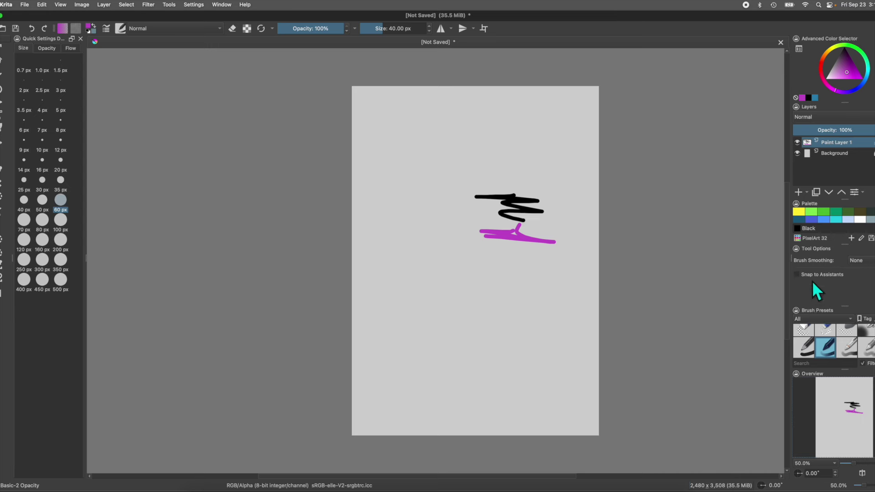
Stack the Tool Options docker above the Quick Settings docker and the Brush Presets docker above Tool Options.
{"action": "left_click_drag", "start_coordinate": [813, 247], "coordinate": [27, 323]}
{"action": "mouse_move", "coordinate": [27, 57]}
{"action": "left_mouse_down"}
{"action": "mouse_move", "coordinate": [33, 27]}
{"action": "mouse_move", "coordinate": [34, 52]}
{"action": "mouse_move", "coordinate": [43, 32]}
{"action": "mouse_move", "coordinate": [37, 42]}
{"action": "left_mouse_up"}
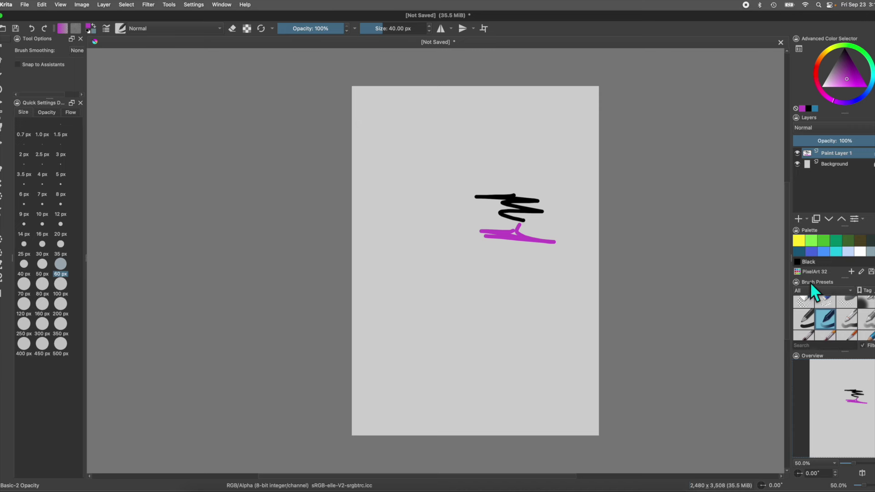
{"action": "mouse_move", "coordinate": [810, 282]}
{"action": "left_mouse_down"}
{"action": "mouse_move", "coordinate": [748, 283]}
{"action": "mouse_move", "coordinate": [200, 115]}
{"action": "mouse_move", "coordinate": [92, 79]}
{"action": "mouse_move", "coordinate": [31, 39]}
{"action": "left_mouse_up"}
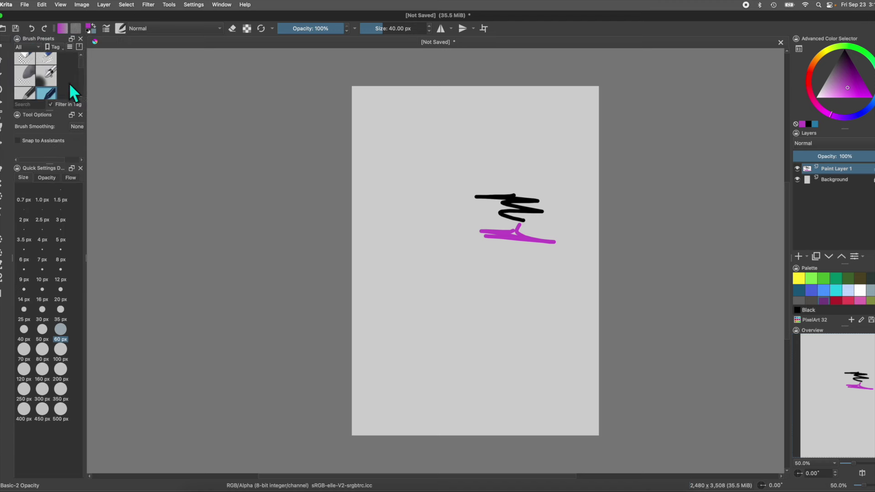
{"action": "scroll", "coordinate": [80, 65], "scroll_direction": "up", "scroll_amount": 2}
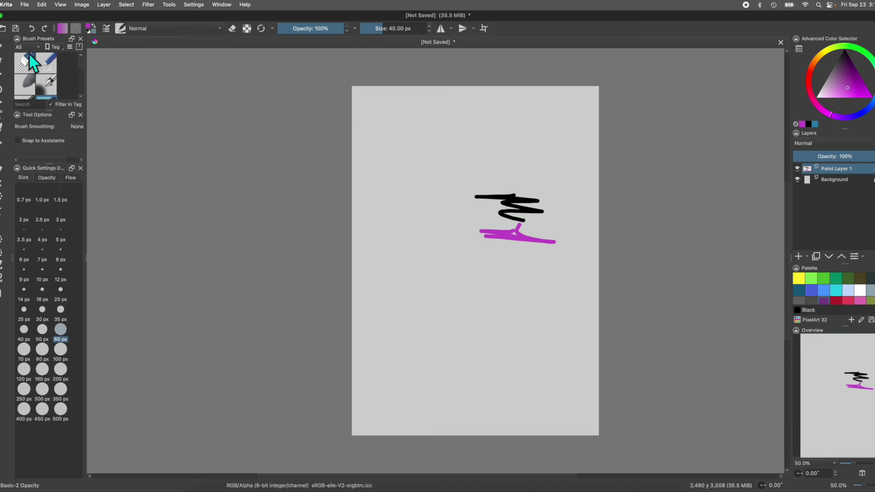
Try the Details display for the brush presets, reduce the icon size slightly, and set the display to Thumbnails.
{"action": "left_click", "coordinate": [70, 46]}
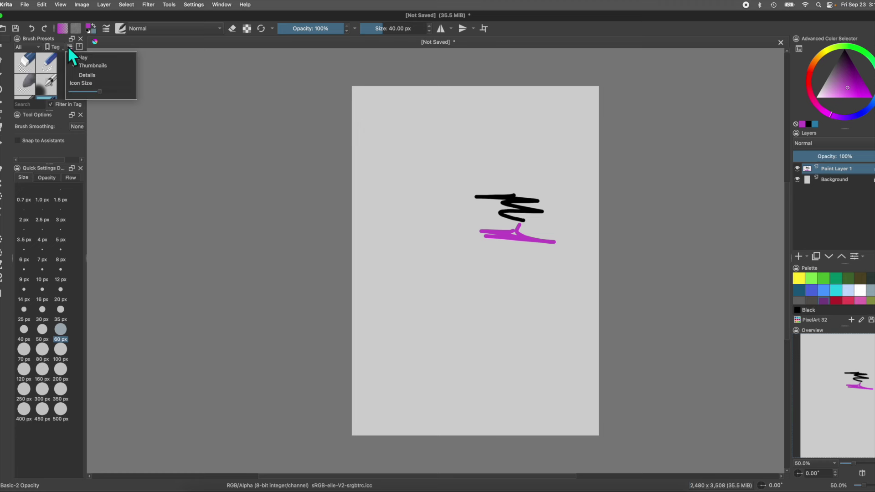
{"action": "left_click", "coordinate": [73, 75]}
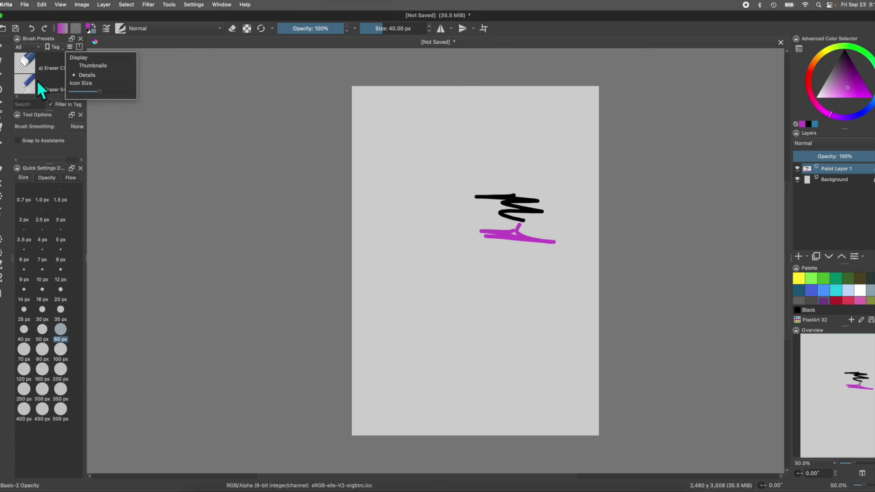
{"action": "left_click", "coordinate": [106, 114]}
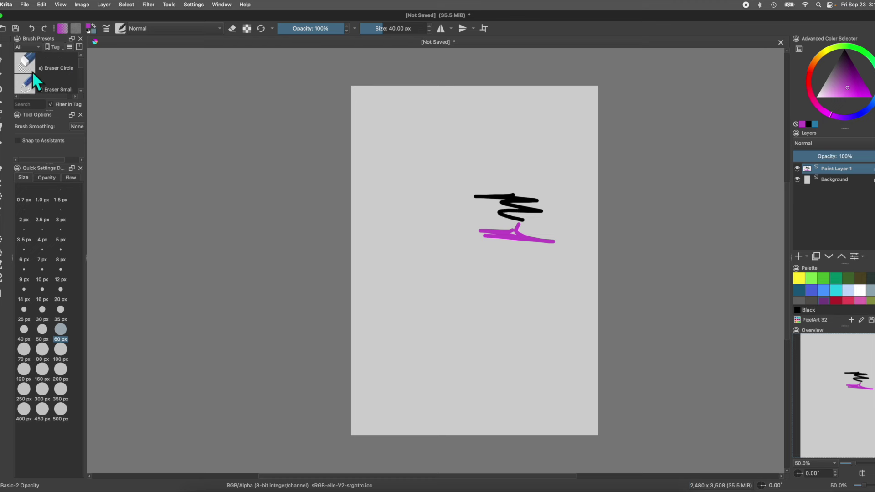
{"action": "left_click", "coordinate": [70, 46]}
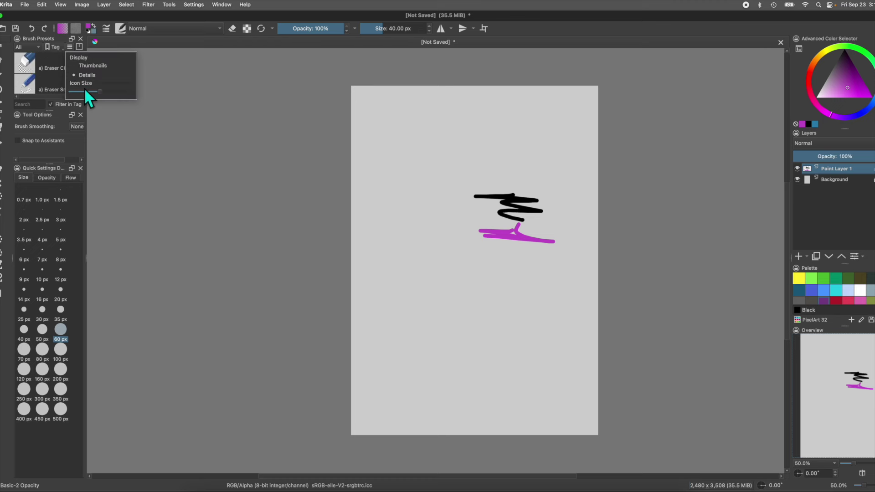
{"action": "mouse_move", "coordinate": [99, 91]}
{"action": "left_mouse_down"}
{"action": "mouse_move", "coordinate": [73, 92]}
{"action": "mouse_move", "coordinate": [124, 92]}
{"action": "mouse_move", "coordinate": [76, 89]}
{"action": "mouse_move", "coordinate": [95, 89]}
{"action": "left_mouse_up"}
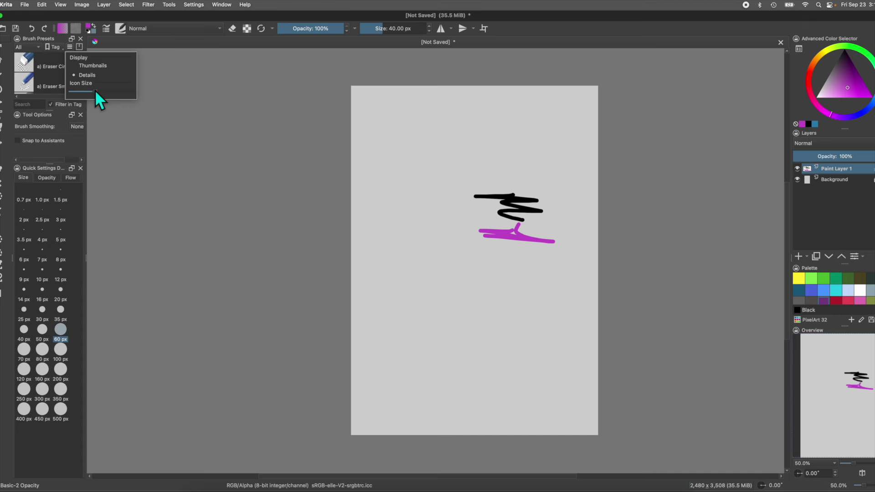
{"action": "left_click", "coordinate": [88, 65]}
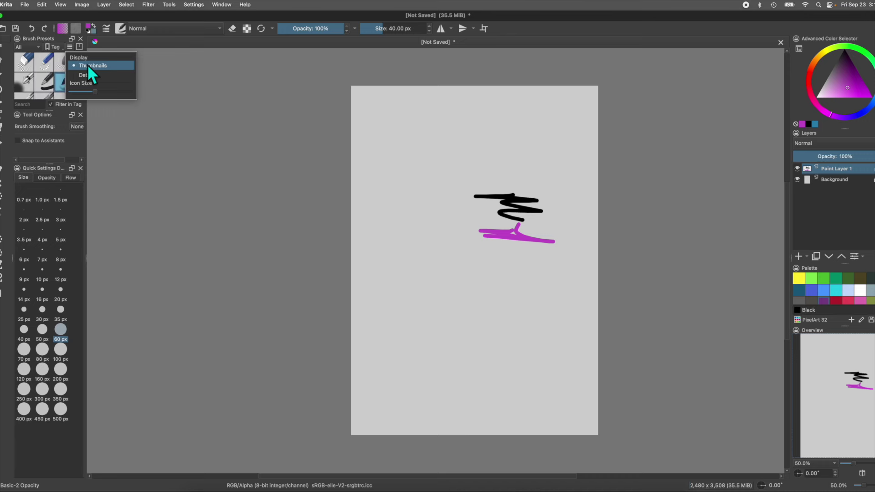
Set the brush presets display to Details and make the Brush Presets and Tool Options dockers taller above Quick Settings.
{"action": "left_click", "coordinate": [90, 75]}
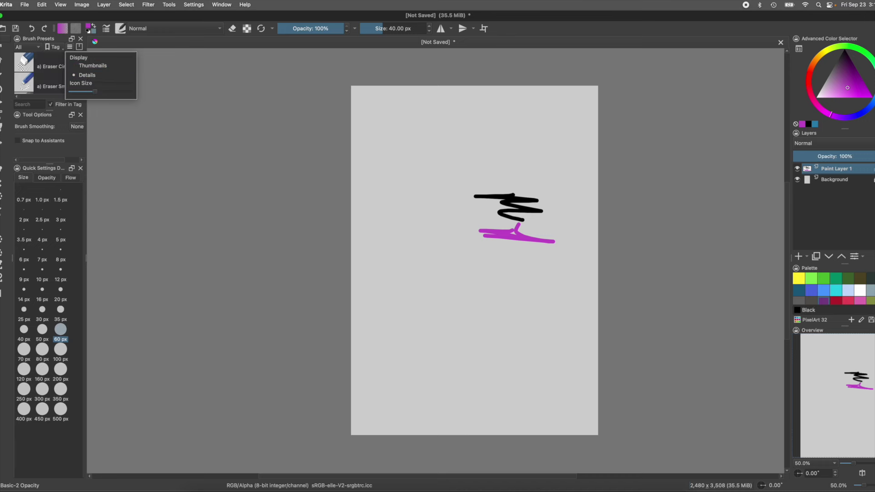
{"action": "key", "text": "Escape"}
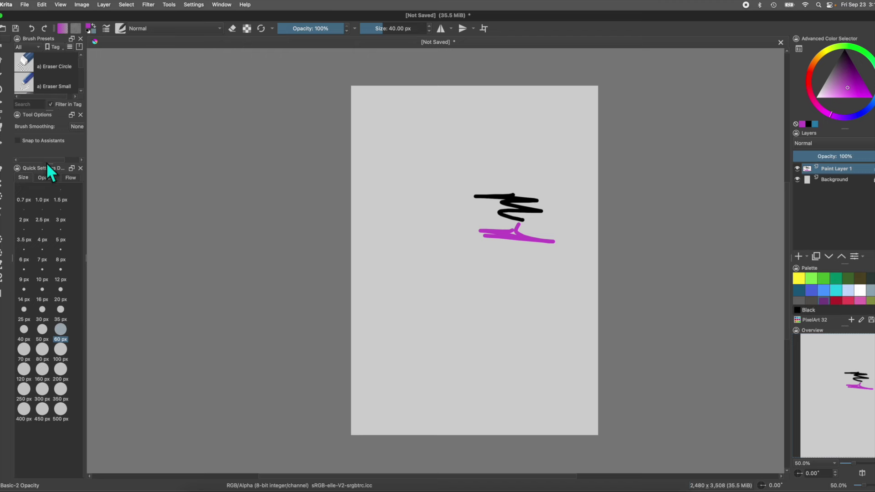
{"action": "left_click_drag", "start_coordinate": [50, 163], "coordinate": [50, 175]}
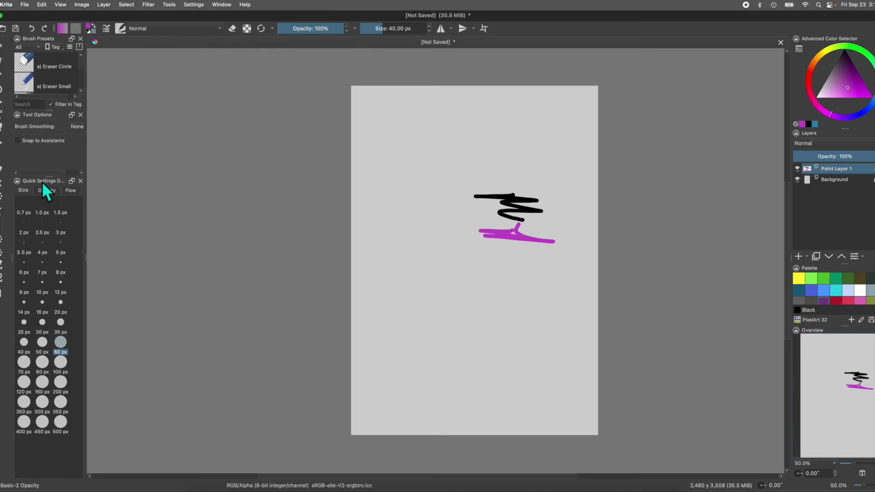
{"action": "left_click_drag", "start_coordinate": [49, 175], "coordinate": [49, 229]}
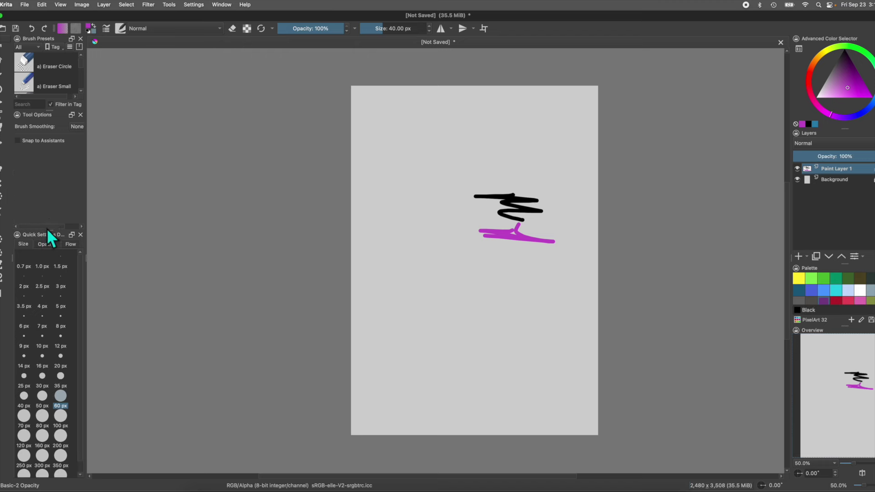
{"action": "left_click_drag", "start_coordinate": [47, 230], "coordinate": [50, 288]}
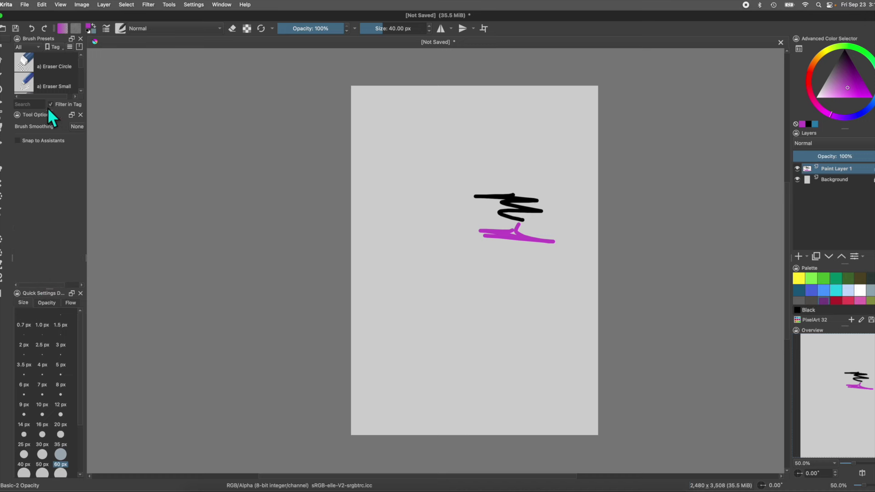
{"action": "left_click_drag", "start_coordinate": [34, 113], "coordinate": [36, 143]}
{"action": "mouse_move", "coordinate": [45, 109]}
{"action": "left_mouse_down"}
{"action": "mouse_move", "coordinate": [48, 232]}
{"action": "mouse_move", "coordinate": [48, 186]}
{"action": "left_mouse_up"}
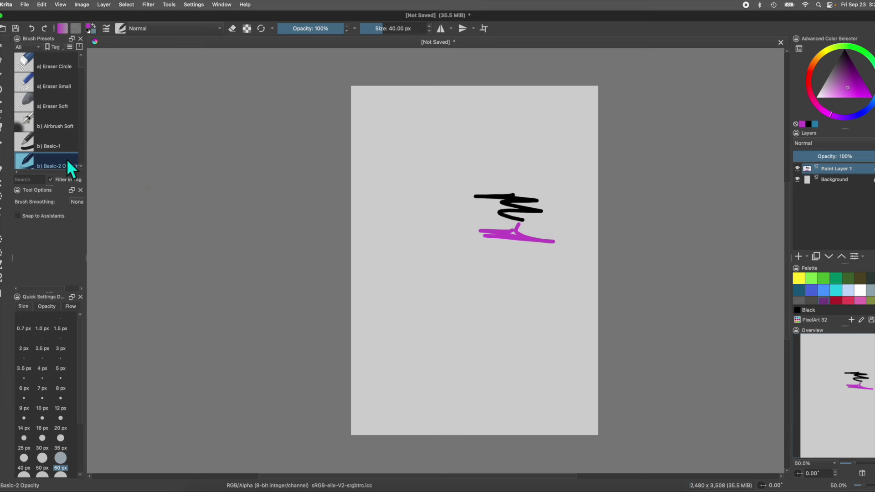
Set the brush smoothing to Stabilizer and widen the docker column beside the toolbox to fit four columns of brush sizes.
{"action": "scroll", "coordinate": [56, 146], "scroll_direction": "down", "scroll_amount": 2}
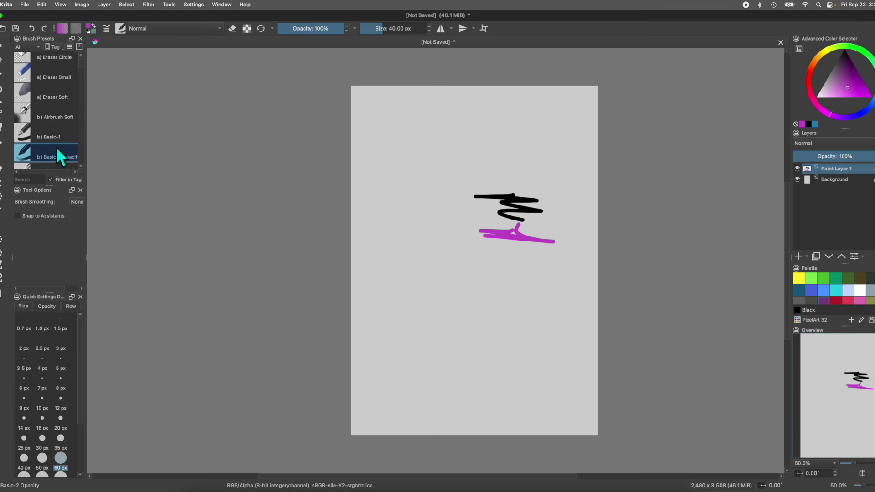
{"action": "left_click", "coordinate": [78, 201]}
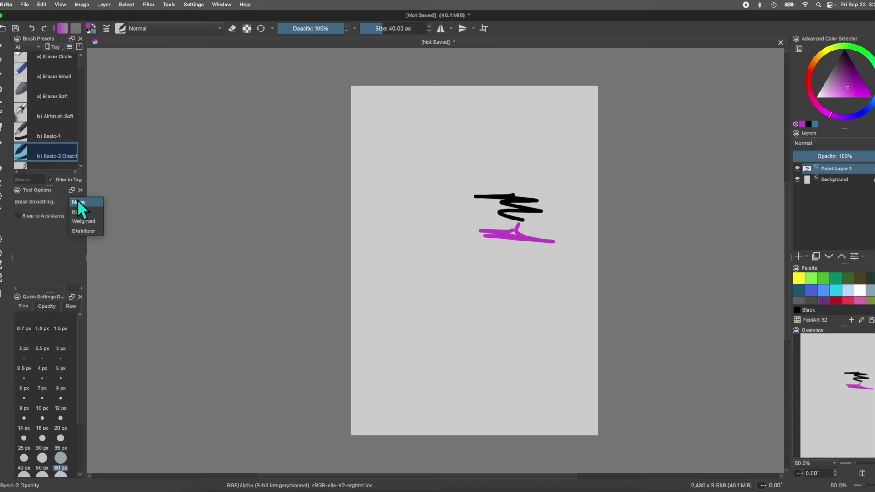
{"action": "left_click", "coordinate": [82, 230]}
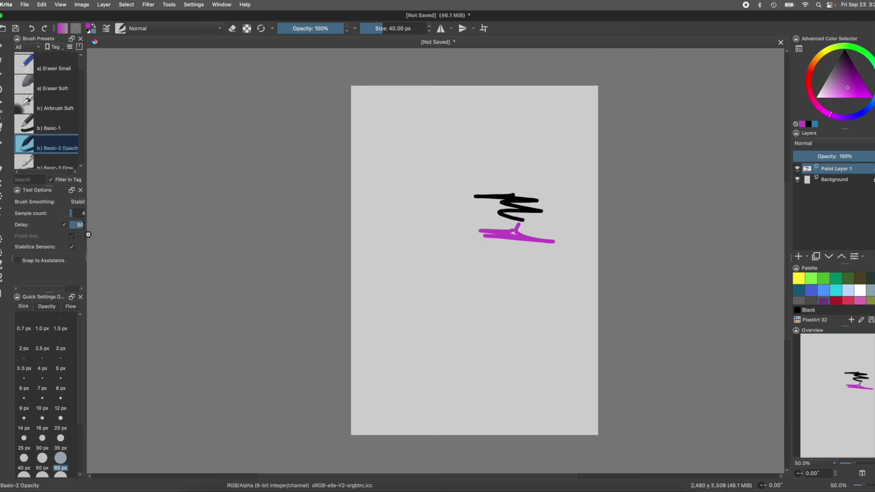
{"action": "left_click_drag", "start_coordinate": [86, 233], "coordinate": [127, 235]}
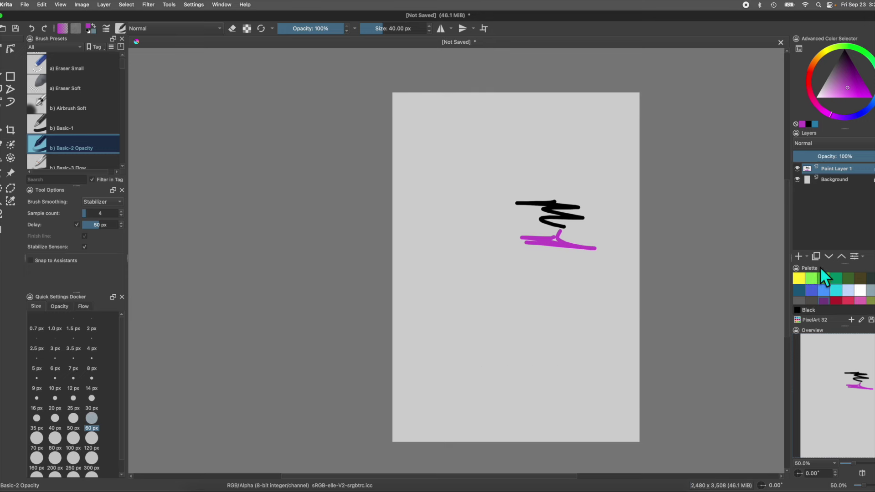
Move the Palette docker between the Advanced Color Selector and Layers dockers, and make the color selector shorter.
{"action": "left_click_drag", "start_coordinate": [809, 267], "coordinate": [813, 142]}
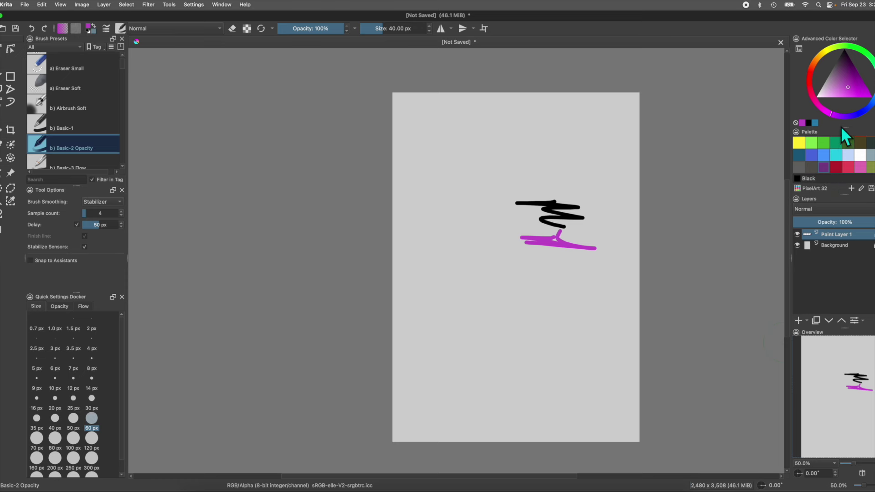
{"action": "left_click_drag", "start_coordinate": [840, 127], "coordinate": [840, 107]}
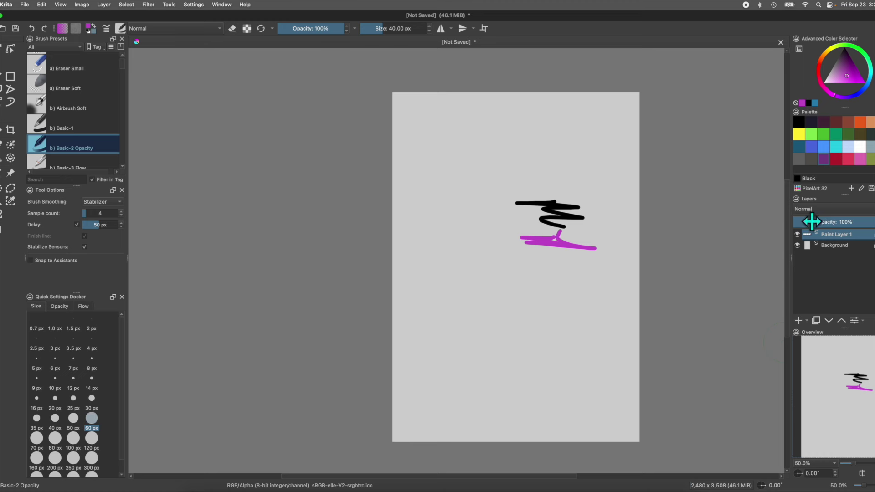
Shrink the Overview docker to give the Layers docker above it more height.
{"action": "scroll", "coordinate": [831, 368], "scroll_direction": "up", "scroll_amount": 10}
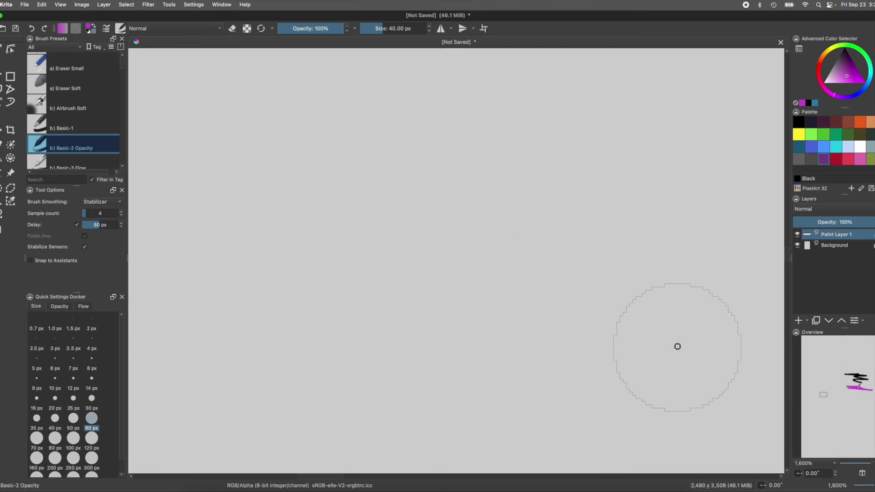
{"action": "left_click_drag", "start_coordinate": [837, 463], "coordinate": [863, 472]}
{"action": "scroll", "coordinate": [861, 436], "scroll_direction": "down", "scroll_amount": 4}
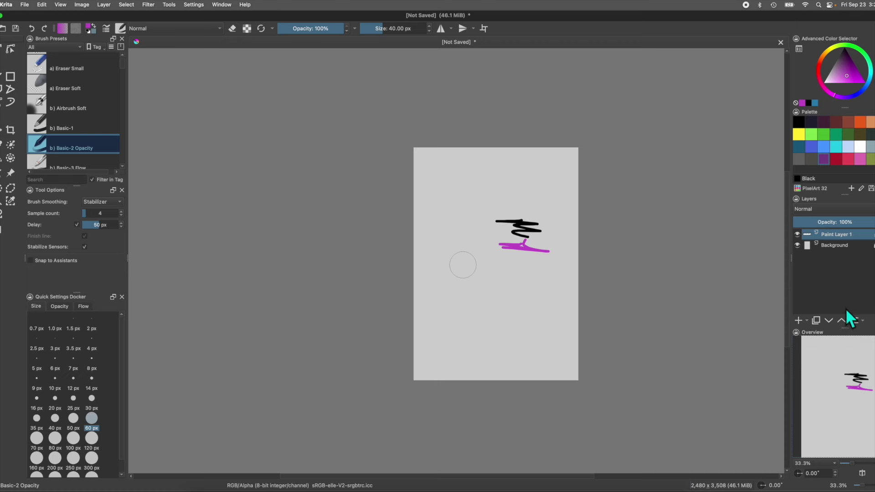
{"action": "left_click_drag", "start_coordinate": [846, 331], "coordinate": [848, 383]}
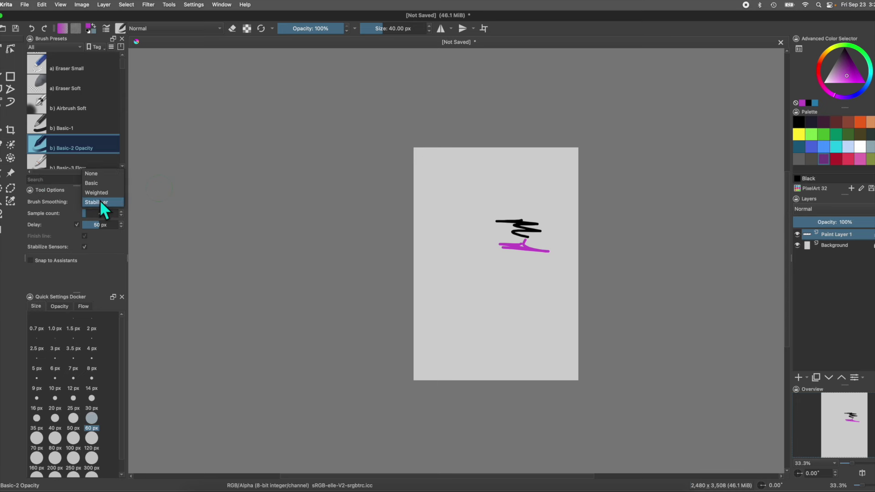
Set the brush smoothing to None and look through the Enclose and Fill tool's options before returning to the Freehand Brush tool.
{"action": "left_click", "coordinate": [99, 173]}
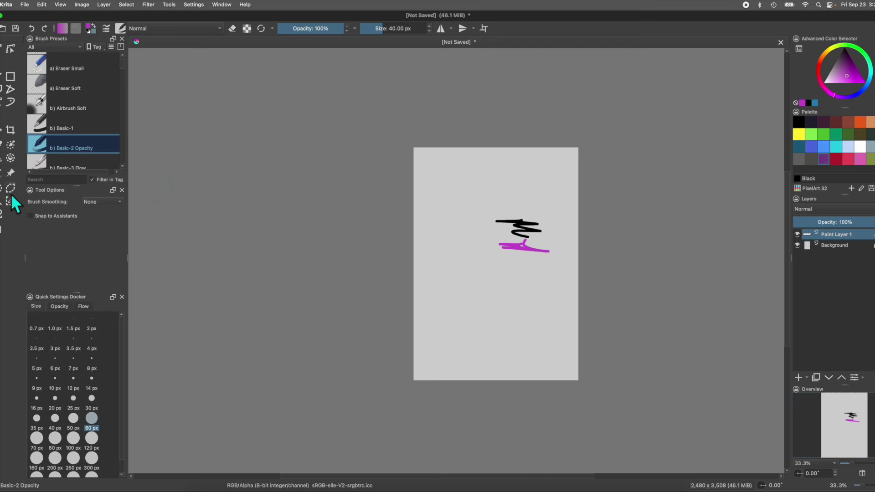
{"action": "left_click", "coordinate": [9, 144]}
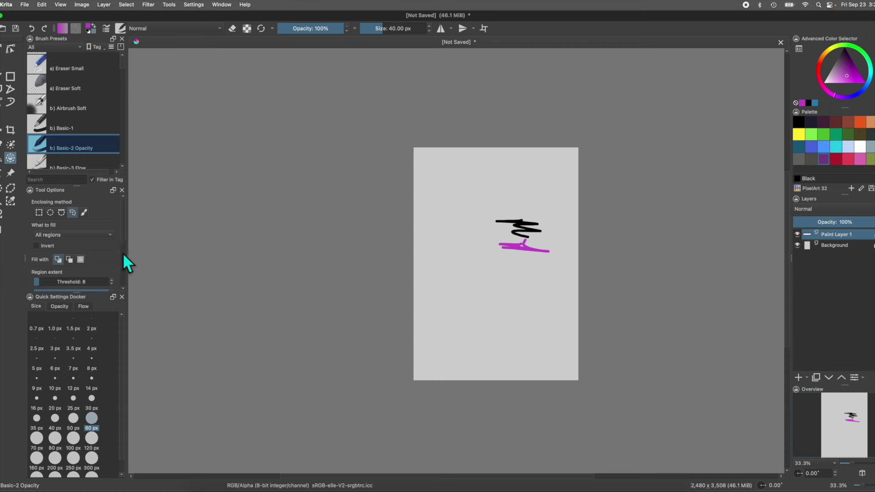
{"action": "left_click_drag", "start_coordinate": [121, 237], "coordinate": [121, 264]}
{"action": "left_click", "coordinate": [2, 97]}
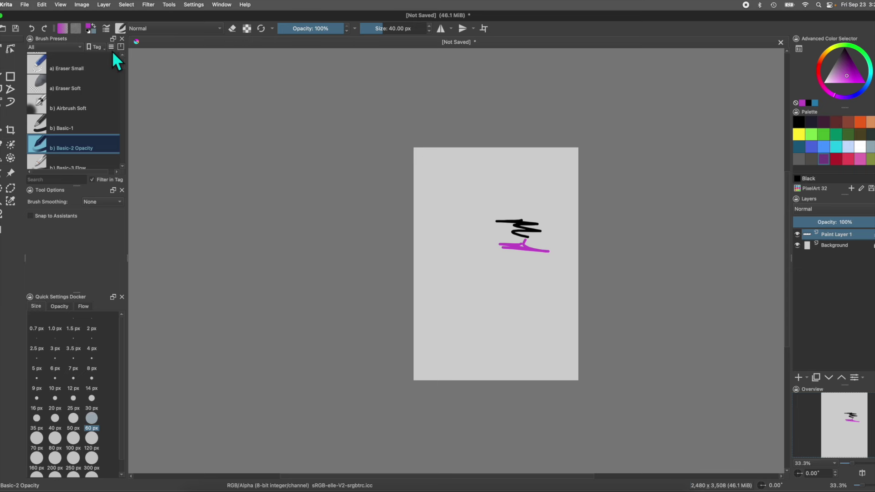
Filter the brush presets by the Ink tag and select the b) Basic-5 Size preset.
{"action": "left_click", "coordinate": [52, 45]}
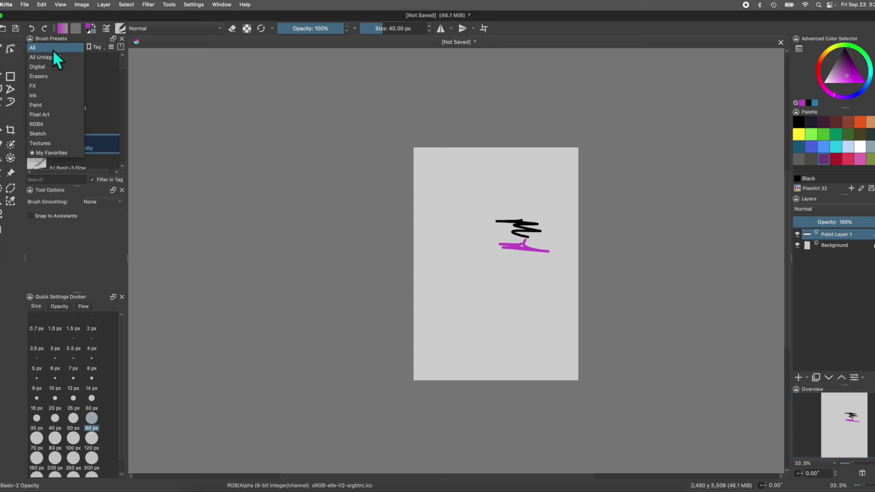
{"action": "left_click", "coordinate": [35, 95]}
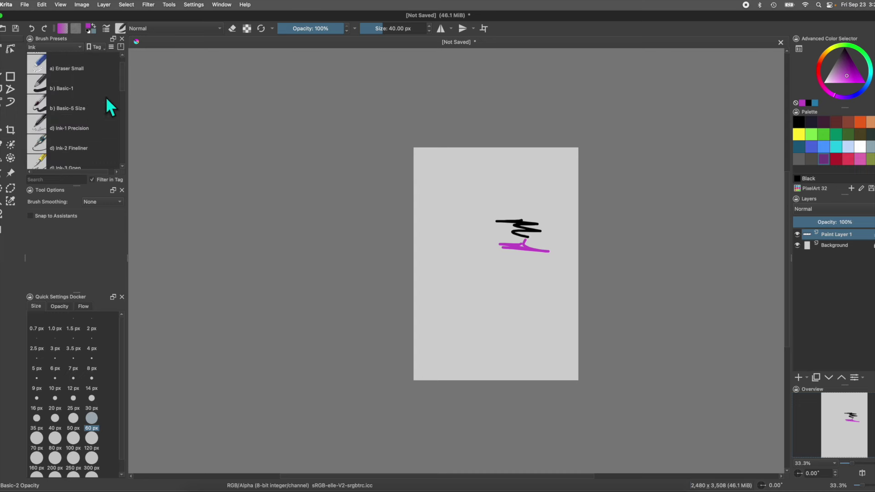
{"action": "mouse_move", "coordinate": [121, 85]}
{"action": "left_mouse_down"}
{"action": "mouse_move", "coordinate": [119, 124]}
{"action": "mouse_move", "coordinate": [119, 79]}
{"action": "left_mouse_up"}
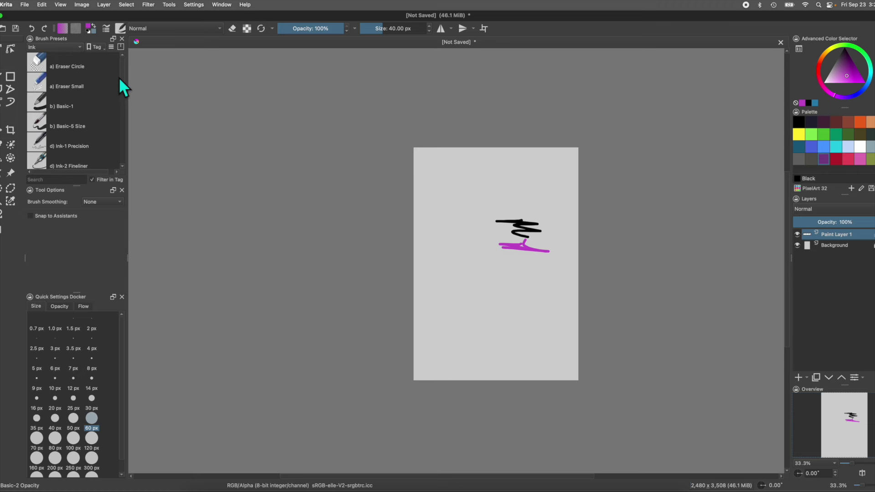
{"action": "mouse_move", "coordinate": [119, 79]}
{"action": "left_click", "coordinate": [38, 128]}
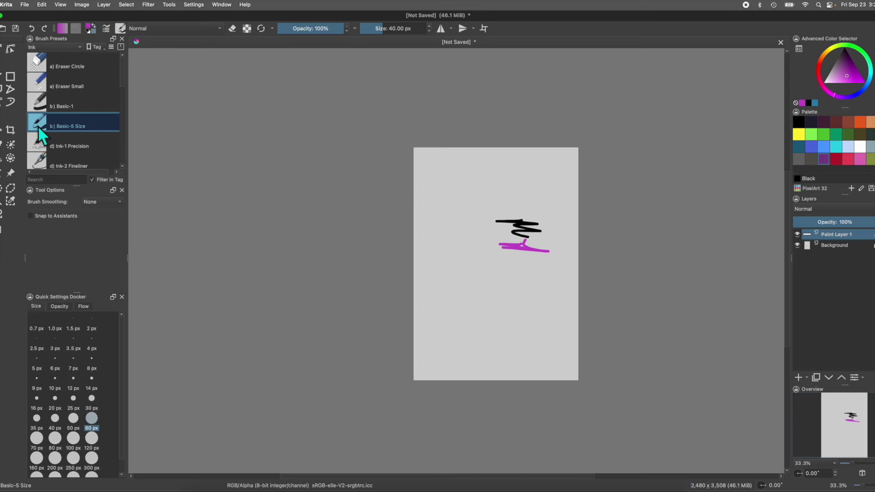
{"action": "mouse_move", "coordinate": [40, 128]}
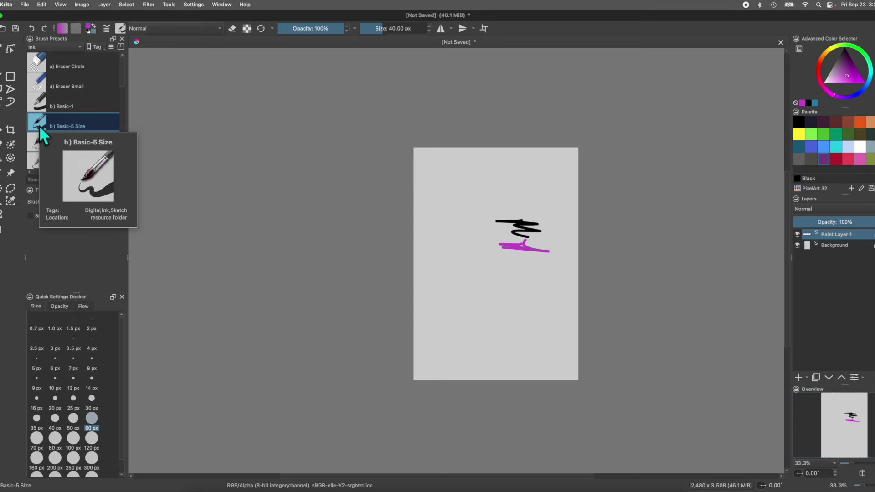
Select the d) Ink-3 Gpen preset and draw a thin magenta curve beside the existing scribbles on Paint Layer 1.
{"action": "scroll", "coordinate": [115, 109], "scroll_direction": "down", "scroll_amount": 1}
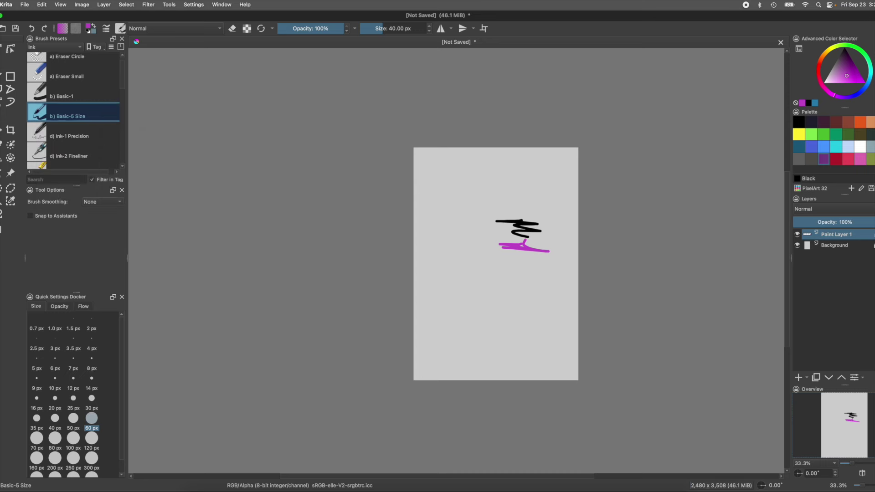
{"action": "scroll", "coordinate": [85, 138], "scroll_direction": "down", "scroll_amount": 2}
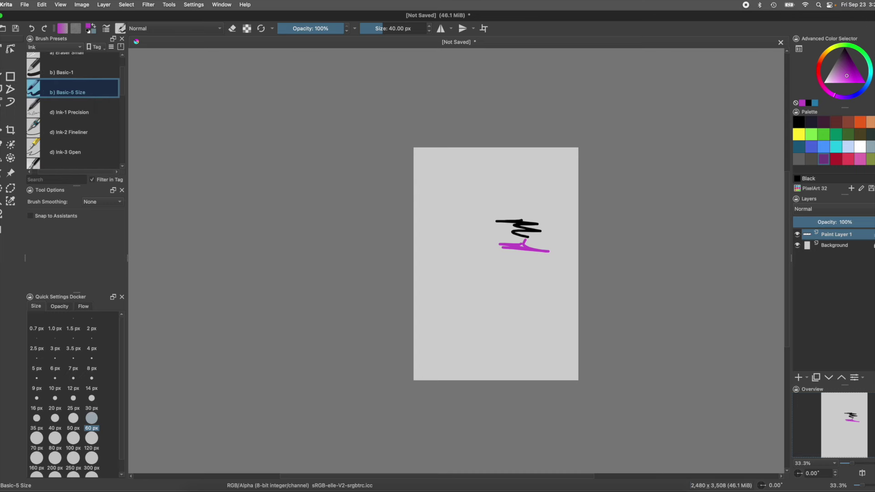
{"action": "left_click_drag", "start_coordinate": [441, 204], "coordinate": [458, 238]}
{"action": "left_click", "coordinate": [59, 152]}
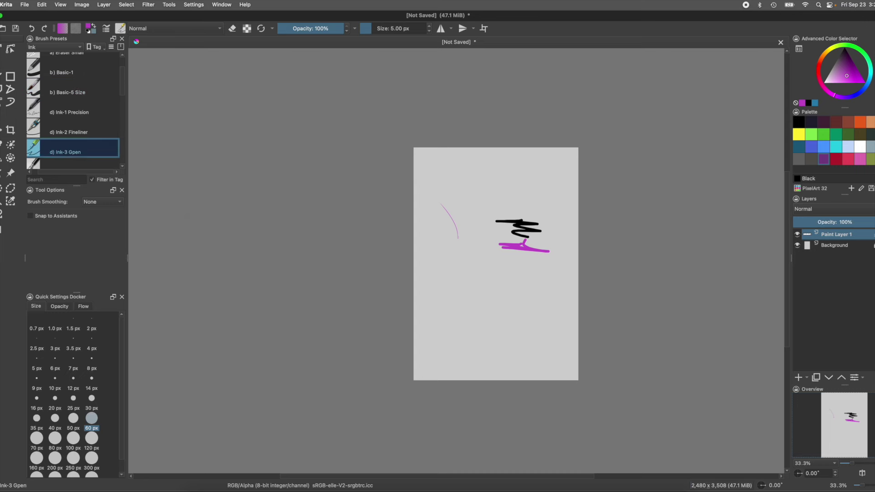
Set the foreground color to Black and bring the canvas to 100% zoom with the drawn strokes in view.
{"action": "left_click", "coordinate": [798, 122]}
{"action": "scroll", "coordinate": [496, 264], "scroll_direction": "left", "scroll_amount": 2}
{"action": "scroll", "coordinate": [496, 264], "scroll_direction": "up", "scroll_amount": 1}
{"action": "scroll", "coordinate": [502, 273], "scroll_direction": "up", "scroll_amount": 2}
{"action": "scroll", "coordinate": [501, 273], "scroll_direction": "right", "scroll_amount": 2}
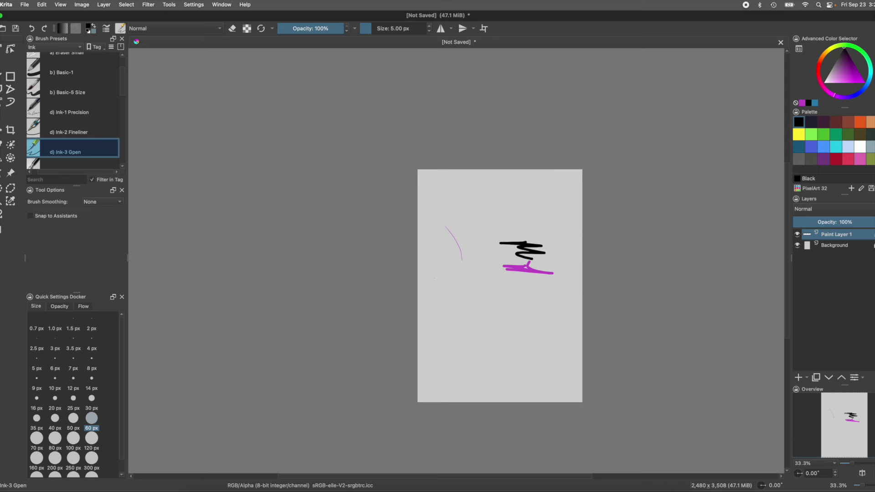
{"action": "scroll", "coordinate": [500, 286], "scroll_direction": "up", "scroll_amount": 1}
{"action": "scroll", "coordinate": [500, 286], "scroll_direction": "down", "scroll_amount": 2}
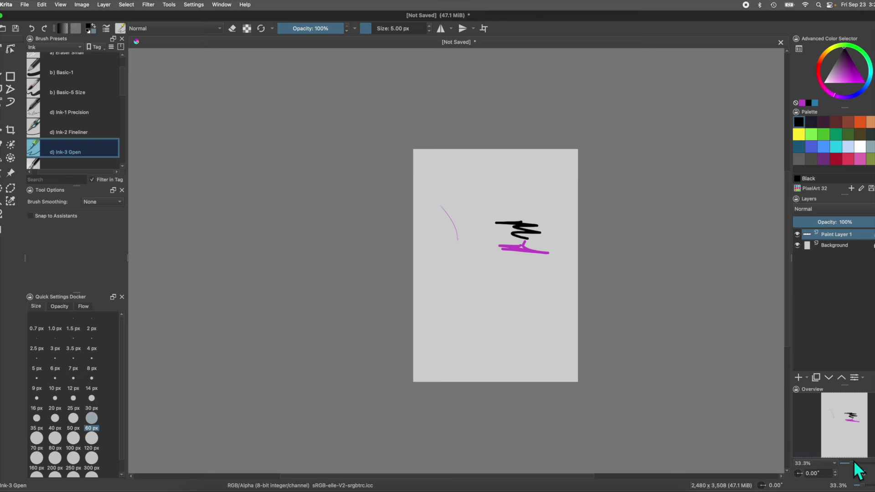
{"action": "left_click_drag", "start_coordinate": [854, 462], "coordinate": [858, 463]}
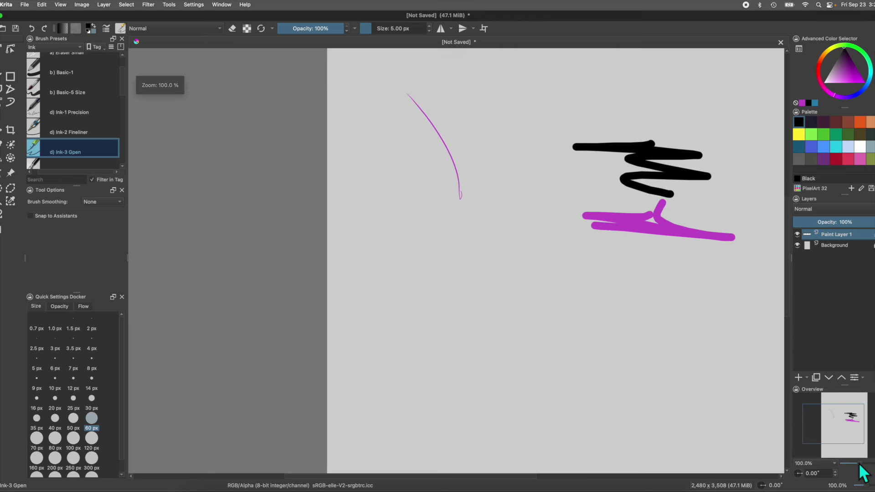
{"action": "left_click_drag", "start_coordinate": [854, 448], "coordinate": [862, 439]}
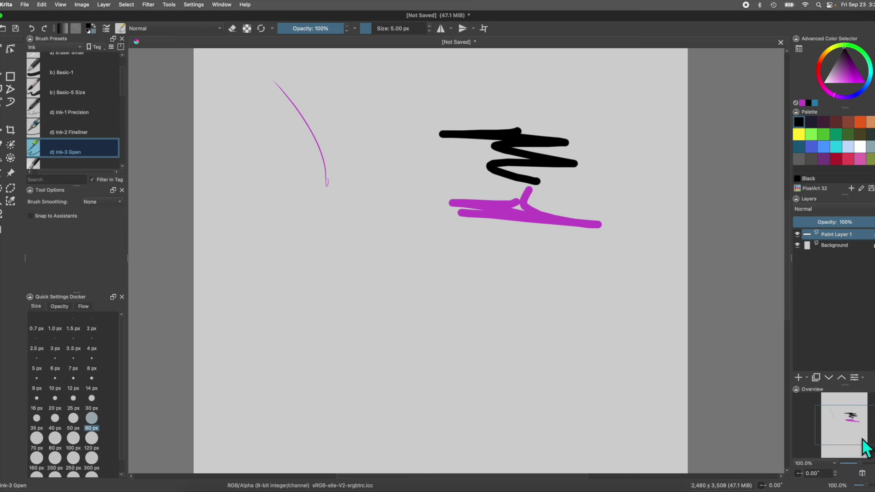
Switch the pop-up palette on the canvas to the Ink brush presets and close the palette.
{"action": "right_click", "coordinate": [384, 282]}
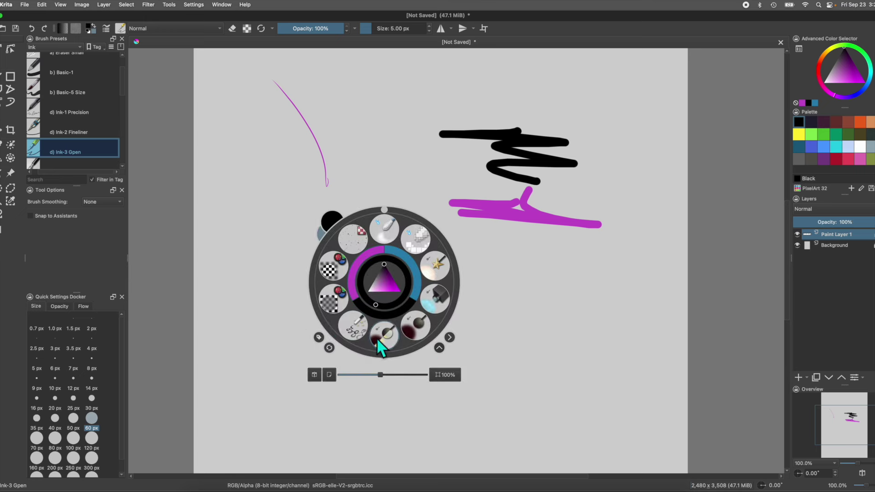
{"action": "left_click", "coordinate": [318, 338]}
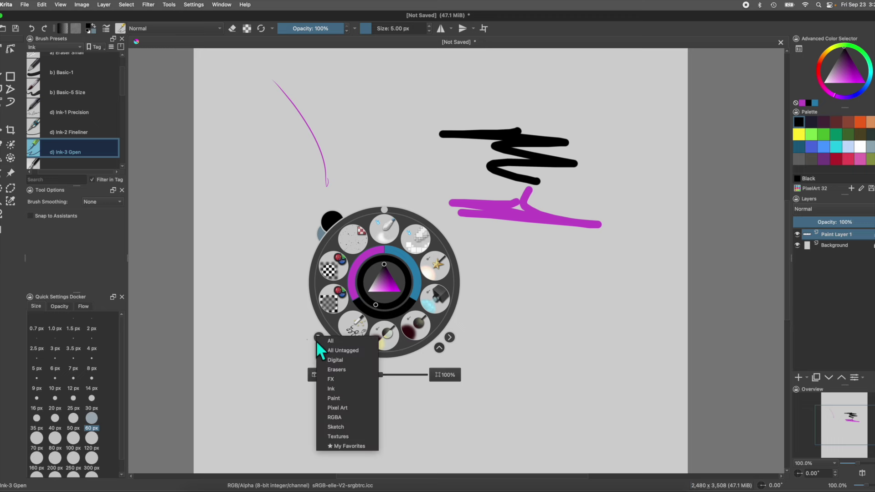
{"action": "left_click", "coordinate": [326, 390]}
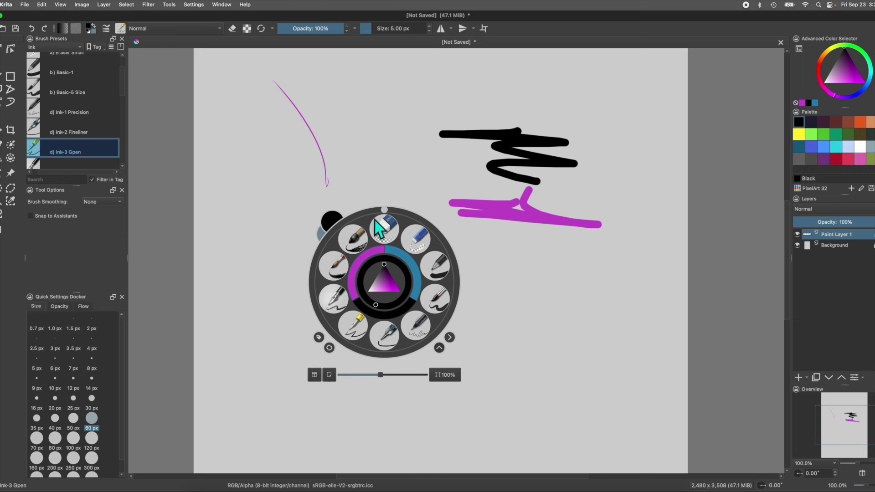
{"action": "mouse_move", "coordinate": [385, 214]}
{"action": "left_mouse_down"}
{"action": "mouse_move", "coordinate": [404, 221]}
{"action": "mouse_move", "coordinate": [387, 221]}
{"action": "left_mouse_up"}
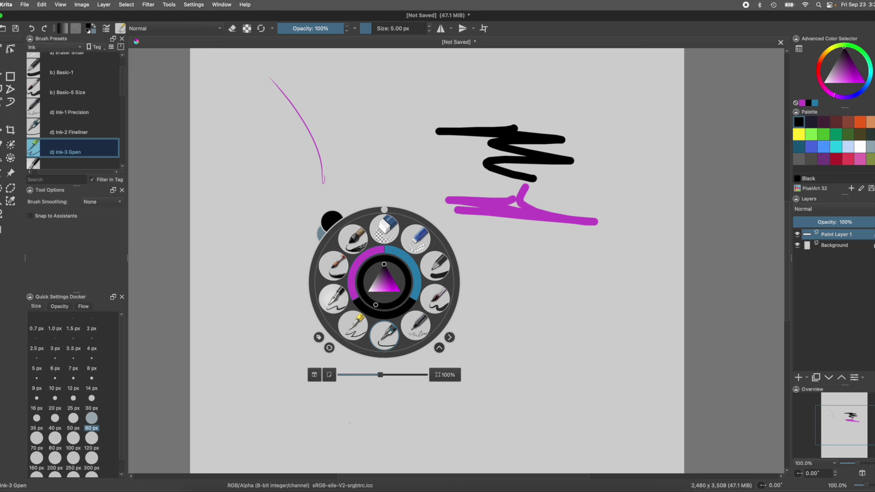
{"action": "left_click", "coordinate": [346, 425]}
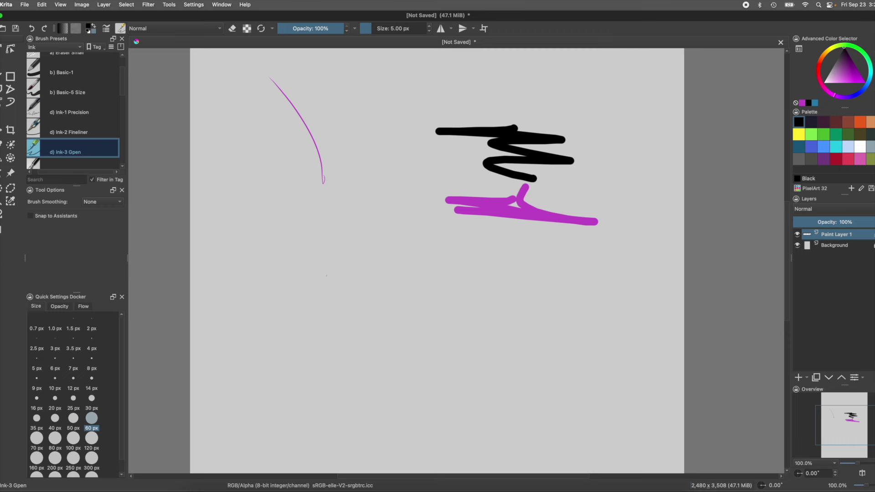
Sketch a girl's head in thin black lines below the magenta curve, with eyes, nose, mouth and an ear.
{"action": "left_click_drag", "start_coordinate": [289, 253], "coordinate": [383, 245]}
{"action": "left_click_drag", "start_coordinate": [301, 217], "coordinate": [368, 233]}
{"action": "mouse_move", "coordinate": [349, 215]}
{"action": "left_mouse_down"}
{"action": "mouse_move", "coordinate": [283, 259]}
{"action": "mouse_move", "coordinate": [376, 250]}
{"action": "mouse_move", "coordinate": [285, 278]}
{"action": "left_mouse_up"}
{"action": "mouse_move", "coordinate": [376, 293]}
{"action": "left_mouse_down"}
{"action": "mouse_move", "coordinate": [367, 352]}
{"action": "mouse_move", "coordinate": [347, 366]}
{"action": "left_mouse_up"}
{"action": "left_click_drag", "start_coordinate": [359, 275], "coordinate": [342, 323]}
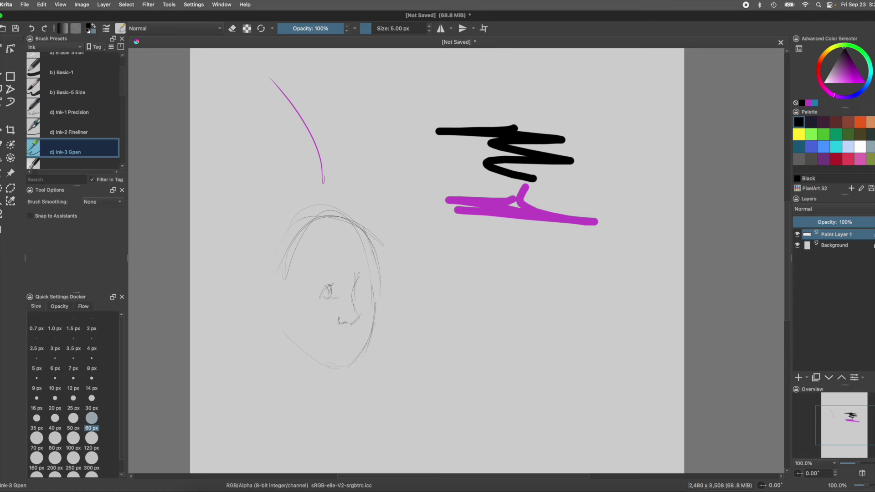
{"action": "left_click_drag", "start_coordinate": [322, 293], "coordinate": [337, 285]}
{"action": "left_click_drag", "start_coordinate": [313, 280], "coordinate": [333, 273]}
{"action": "mouse_move", "coordinate": [374, 278]}
{"action": "left_mouse_down"}
{"action": "mouse_move", "coordinate": [366, 335]}
{"action": "mouse_move", "coordinate": [344, 371]}
{"action": "mouse_move", "coordinate": [292, 339]}
{"action": "mouse_move", "coordinate": [273, 275]}
{"action": "mouse_move", "coordinate": [254, 295]}
{"action": "mouse_move", "coordinate": [258, 286]}
{"action": "mouse_move", "coordinate": [258, 299]}
{"action": "left_mouse_up"}
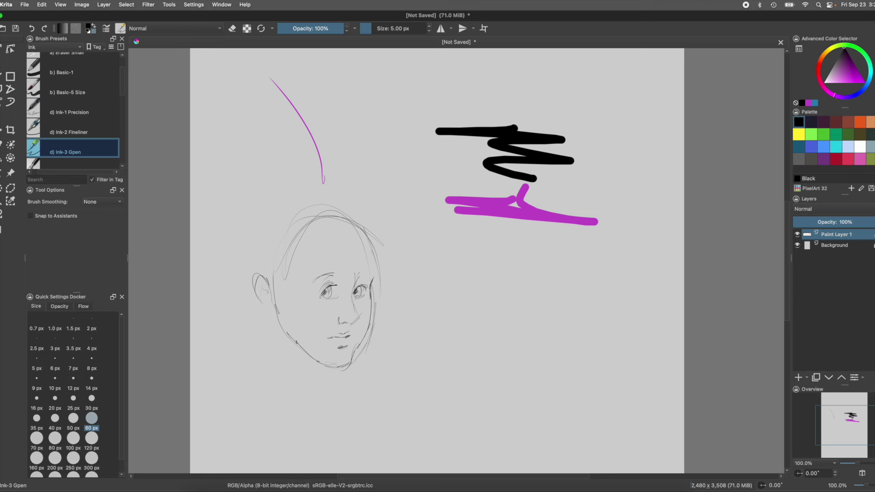
Darken the girl's eye and sketch bangs over the forehead with loose hair strands along the side of the face.
{"action": "left_click_drag", "start_coordinate": [320, 291], "coordinate": [332, 287]}
{"action": "mouse_move", "coordinate": [340, 225]}
{"action": "left_mouse_down"}
{"action": "mouse_move", "coordinate": [351, 269]}
{"action": "mouse_move", "coordinate": [367, 283]}
{"action": "left_mouse_up"}
{"action": "left_click_drag", "start_coordinate": [367, 239], "coordinate": [373, 301]}
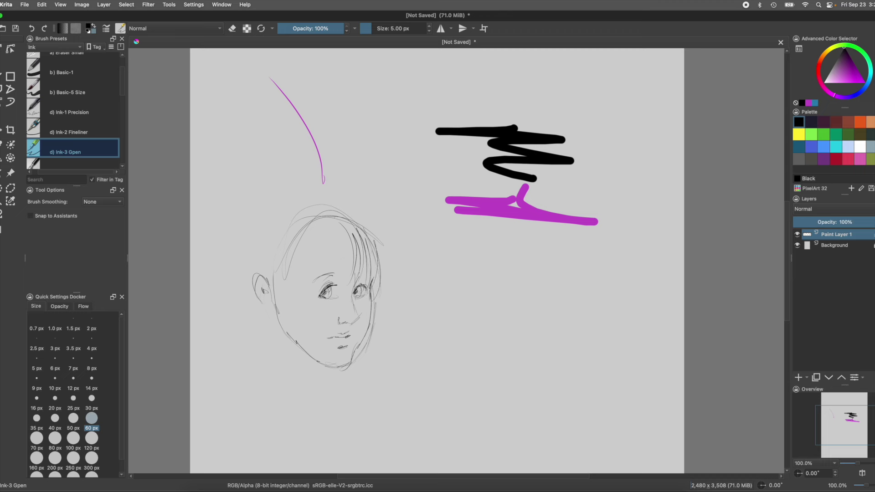
{"action": "left_click_drag", "start_coordinate": [343, 259], "coordinate": [334, 291]}
{"action": "left_click_drag", "start_coordinate": [328, 233], "coordinate": [297, 327]}
{"action": "left_click_drag", "start_coordinate": [296, 254], "coordinate": [288, 311]}
{"action": "left_click_drag", "start_coordinate": [286, 260], "coordinate": [287, 324]}
{"action": "left_click_drag", "start_coordinate": [280, 288], "coordinate": [292, 325]}
Outline the girl's neck and sketch the lower pigtail strands behind and below the ear.
{"action": "left_click_drag", "start_coordinate": [317, 360], "coordinate": [307, 385]}
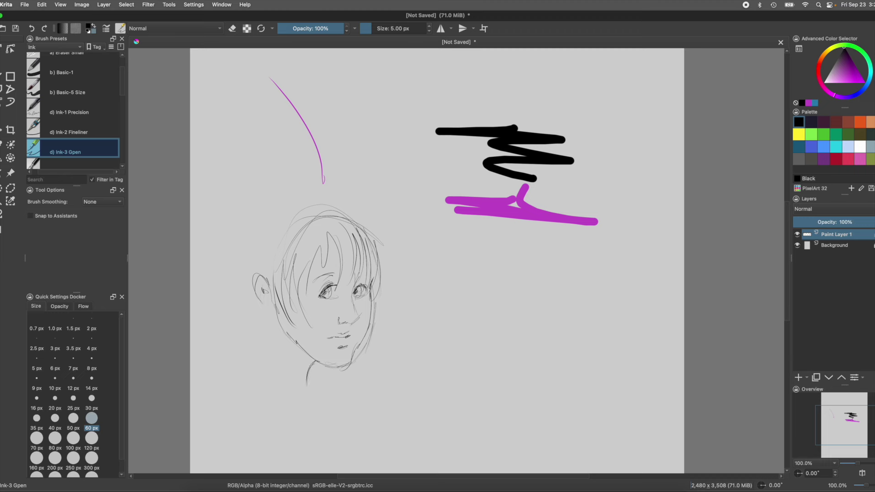
{"action": "left_click_drag", "start_coordinate": [259, 364], "coordinate": [305, 405]}
{"action": "mouse_move", "coordinate": [271, 307]}
{"action": "left_mouse_down"}
{"action": "mouse_move", "coordinate": [245, 367]}
{"action": "mouse_move", "coordinate": [268, 313]}
{"action": "mouse_move", "coordinate": [276, 351]}
{"action": "left_mouse_up"}
{"action": "left_click_drag", "start_coordinate": [275, 327], "coordinate": [276, 354]}
{"action": "mouse_move", "coordinate": [271, 312]}
{"action": "left_mouse_down"}
{"action": "mouse_move", "coordinate": [254, 352]}
{"action": "mouse_move", "coordinate": [252, 338]}
{"action": "left_mouse_up"}
{"action": "left_click_drag", "start_coordinate": [254, 334], "coordinate": [233, 347]}
{"action": "left_click_drag", "start_coordinate": [245, 315], "coordinate": [236, 332]}
{"action": "left_click_drag", "start_coordinate": [237, 297], "coordinate": [233, 319]}
Sketch the top of the pigtail and the hair contour over the crown of the head.
{"action": "left_click_drag", "start_coordinate": [262, 240], "coordinate": [232, 296]}
{"action": "mouse_move", "coordinate": [268, 237]}
{"action": "left_mouse_down"}
{"action": "mouse_move", "coordinate": [296, 212]}
{"action": "mouse_move", "coordinate": [353, 208]}
{"action": "left_mouse_up"}
{"action": "mouse_move", "coordinate": [260, 240]}
{"action": "left_mouse_down"}
{"action": "mouse_move", "coordinate": [270, 251]}
{"action": "mouse_move", "coordinate": [231, 268]}
{"action": "mouse_move", "coordinate": [233, 286]}
{"action": "left_mouse_up"}
{"action": "mouse_move", "coordinate": [259, 233]}
{"action": "left_mouse_down"}
{"action": "mouse_move", "coordinate": [231, 251]}
{"action": "mouse_move", "coordinate": [219, 305]}
{"action": "mouse_move", "coordinate": [269, 215]}
{"action": "mouse_move", "coordinate": [355, 214]}
{"action": "left_mouse_up"}
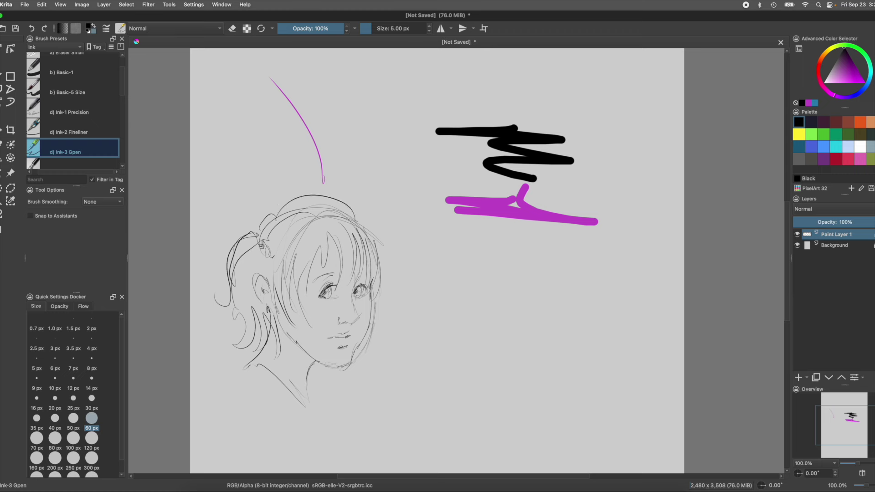
Add crown hair lines and a small flower at the base of the pigtail, and darken both eyes.
{"action": "mouse_move", "coordinate": [272, 254]}
{"action": "left_mouse_down"}
{"action": "mouse_move", "coordinate": [304, 212]}
{"action": "mouse_move", "coordinate": [341, 206]}
{"action": "left_mouse_up"}
{"action": "mouse_move", "coordinate": [275, 259]}
{"action": "left_mouse_down"}
{"action": "mouse_move", "coordinate": [302, 217]}
{"action": "mouse_move", "coordinate": [277, 262]}
{"action": "mouse_move", "coordinate": [269, 249]}
{"action": "mouse_move", "coordinate": [264, 262]}
{"action": "mouse_move", "coordinate": [283, 244]}
{"action": "mouse_move", "coordinate": [276, 257]}
{"action": "left_mouse_up"}
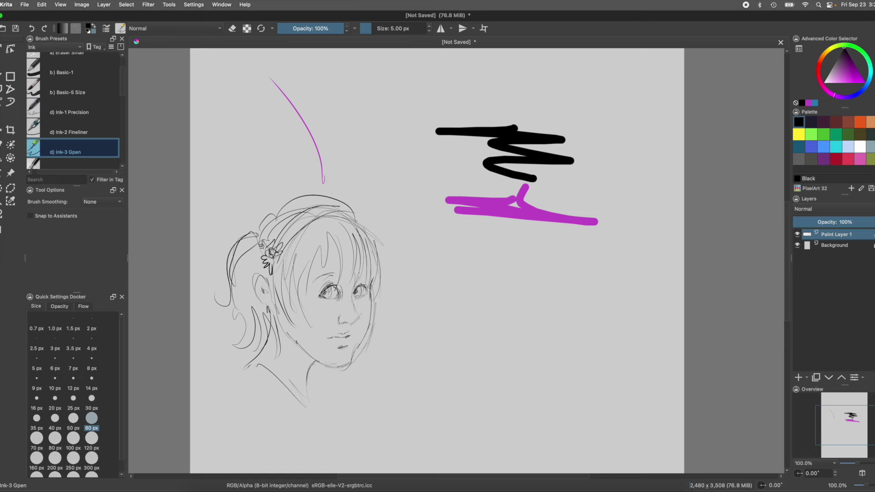
{"action": "mouse_move", "coordinate": [330, 286]}
{"action": "left_mouse_down"}
{"action": "mouse_move", "coordinate": [327, 299]}
{"action": "mouse_move", "coordinate": [367, 294]}
{"action": "left_mouse_up"}
{"action": "left_click", "coordinate": [37, 438]}
{"action": "left_click_drag", "start_coordinate": [340, 300], "coordinate": [330, 296]}
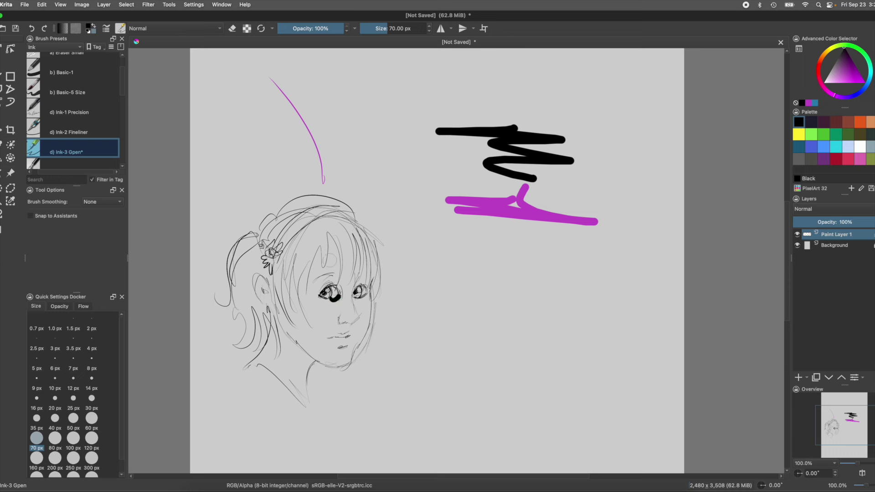
{"action": "left_click", "coordinate": [42, 4]}
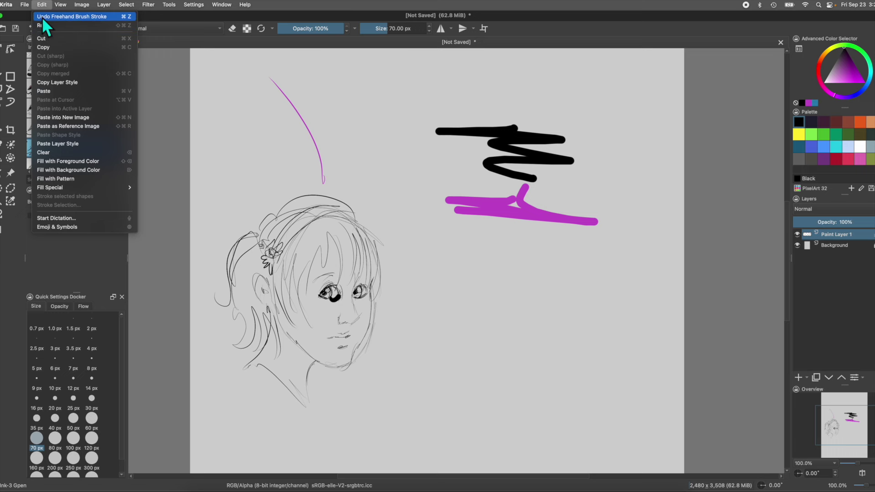
{"action": "left_click", "coordinate": [42, 17]}
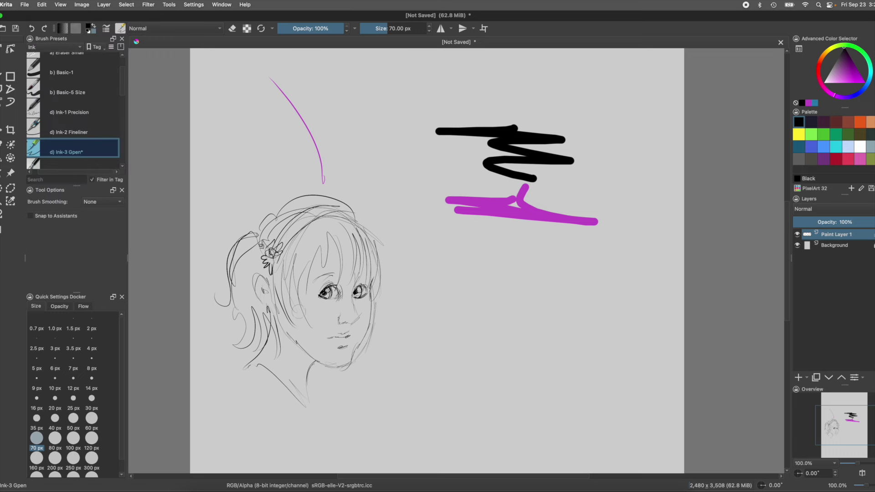
Set the brush size to 60 px and ink bold outlines around both of the girl's eyes.
{"action": "left_click", "coordinate": [91, 418]}
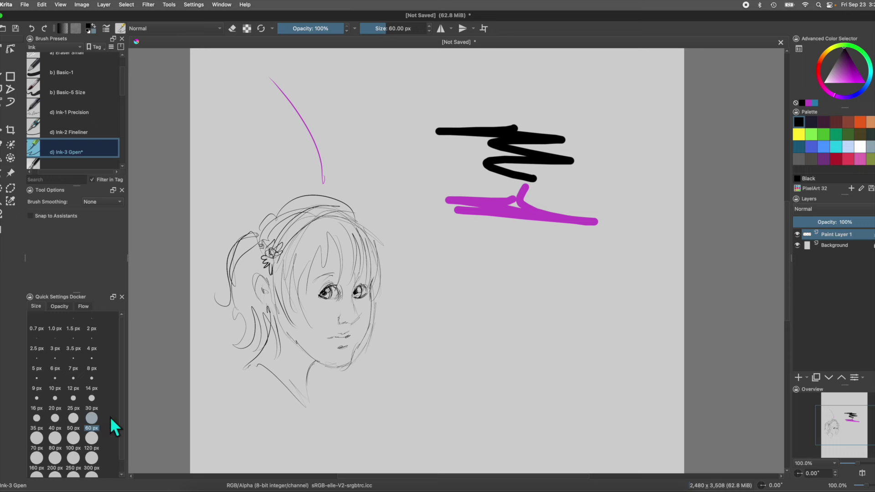
{"action": "left_click_drag", "start_coordinate": [354, 291], "coordinate": [369, 286]}
{"action": "mouse_move", "coordinate": [340, 287]}
{"action": "left_mouse_down"}
{"action": "mouse_move", "coordinate": [316, 295]}
{"action": "mouse_move", "coordinate": [328, 288]}
{"action": "left_mouse_up"}
{"action": "mouse_move", "coordinate": [329, 285]}
{"action": "left_mouse_down"}
{"action": "mouse_move", "coordinate": [311, 302]}
{"action": "mouse_move", "coordinate": [369, 291]}
{"action": "mouse_move", "coordinate": [317, 296]}
{"action": "left_mouse_up"}
{"action": "key", "text": "ctrl+z"}
Ink thick lines over the girl's jaw, neck, outer hair, nose and mouth.
{"action": "left_click_drag", "start_coordinate": [296, 347], "coordinate": [315, 362]}
{"action": "mouse_move", "coordinate": [286, 332]}
{"action": "left_mouse_down"}
{"action": "mouse_move", "coordinate": [314, 361]}
{"action": "mouse_move", "coordinate": [308, 402]}
{"action": "mouse_move", "coordinate": [248, 362]}
{"action": "mouse_move", "coordinate": [266, 331]}
{"action": "mouse_move", "coordinate": [263, 312]}
{"action": "mouse_move", "coordinate": [246, 312]}
{"action": "mouse_move", "coordinate": [235, 342]}
{"action": "mouse_move", "coordinate": [225, 282]}
{"action": "mouse_move", "coordinate": [246, 235]}
{"action": "mouse_move", "coordinate": [351, 201]}
{"action": "mouse_move", "coordinate": [383, 279]}
{"action": "left_mouse_up"}
{"action": "mouse_move", "coordinate": [379, 244]}
{"action": "left_mouse_down"}
{"action": "mouse_move", "coordinate": [370, 326]}
{"action": "mouse_move", "coordinate": [353, 358]}
{"action": "mouse_move", "coordinate": [319, 367]}
{"action": "mouse_move", "coordinate": [297, 345]}
{"action": "mouse_move", "coordinate": [309, 359]}
{"action": "left_mouse_up"}
{"action": "mouse_move", "coordinate": [343, 319]}
{"action": "left_mouse_down"}
{"action": "mouse_move", "coordinate": [359, 320]}
{"action": "mouse_move", "coordinate": [354, 297]}
{"action": "mouse_move", "coordinate": [344, 322]}
{"action": "left_mouse_up"}
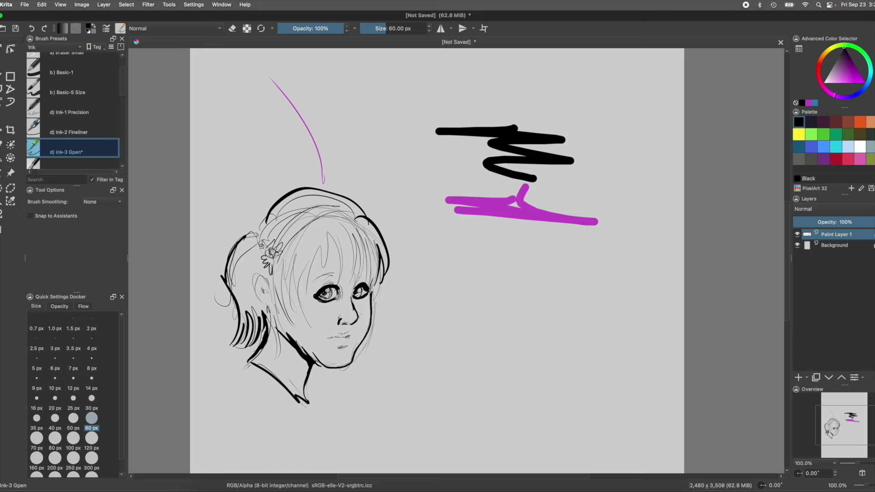
{"action": "left_click_drag", "start_coordinate": [335, 340], "coordinate": [349, 347]}
Select the y) Screentone Pressure preset and shade the girl's face and forehead hair with dots.
{"action": "left_click_drag", "start_coordinate": [122, 91], "coordinate": [119, 135]}
{"action": "left_click", "coordinate": [42, 123]}
{"action": "mouse_move", "coordinate": [310, 285]}
{"action": "left_mouse_down"}
{"action": "mouse_move", "coordinate": [308, 304]}
{"action": "mouse_move", "coordinate": [337, 286]}
{"action": "left_mouse_up"}
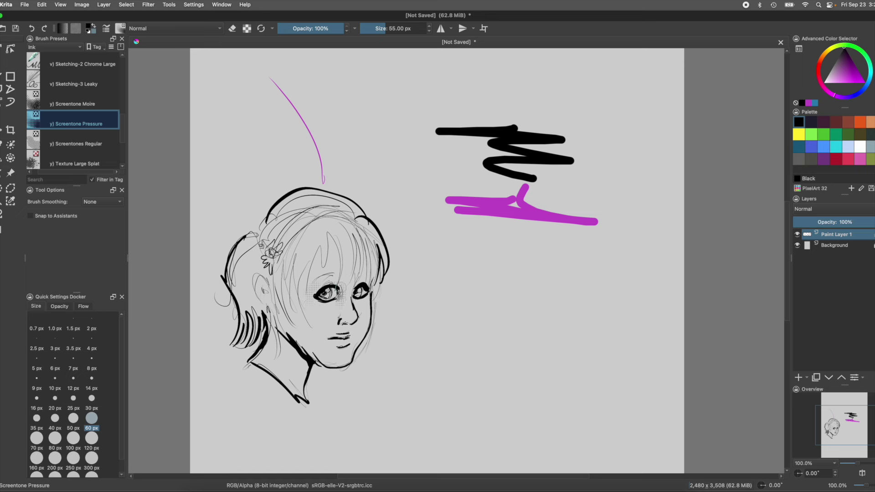
{"action": "mouse_move", "coordinate": [340, 350]}
{"action": "left_mouse_down"}
{"action": "mouse_move", "coordinate": [325, 358]}
{"action": "mouse_move", "coordinate": [331, 343]}
{"action": "mouse_move", "coordinate": [324, 358]}
{"action": "mouse_move", "coordinate": [294, 335]}
{"action": "mouse_move", "coordinate": [314, 339]}
{"action": "mouse_move", "coordinate": [340, 329]}
{"action": "mouse_move", "coordinate": [295, 320]}
{"action": "mouse_move", "coordinate": [290, 296]}
{"action": "mouse_move", "coordinate": [337, 318]}
{"action": "mouse_move", "coordinate": [287, 303]}
{"action": "mouse_move", "coordinate": [321, 278]}
{"action": "mouse_move", "coordinate": [319, 285]}
{"action": "mouse_move", "coordinate": [300, 292]}
{"action": "mouse_move", "coordinate": [326, 246]}
{"action": "left_mouse_up"}
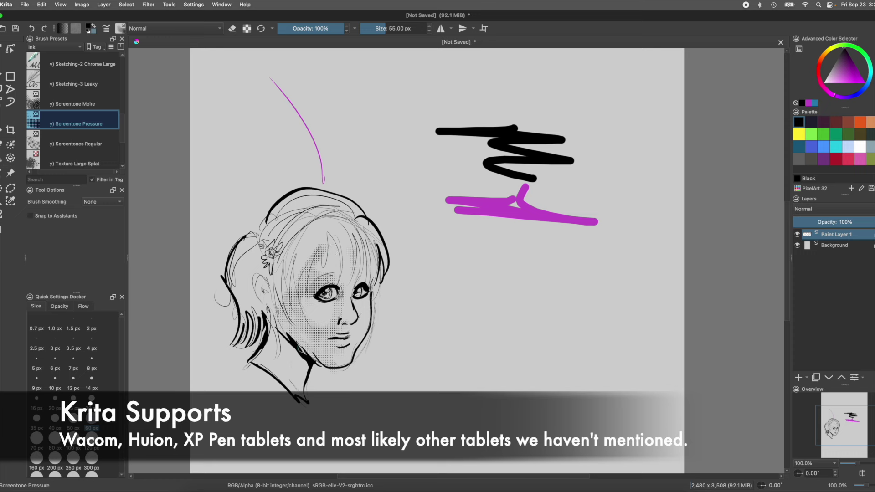
Shade the girl's neck, ear, nose bridge, cheek and lips with darker screentone.
{"action": "mouse_move", "coordinate": [307, 366]}
{"action": "left_mouse_down"}
{"action": "mouse_move", "coordinate": [267, 329]}
{"action": "mouse_move", "coordinate": [276, 362]}
{"action": "mouse_move", "coordinate": [259, 379]}
{"action": "left_mouse_up"}
{"action": "mouse_move", "coordinate": [266, 304]}
{"action": "left_mouse_down"}
{"action": "mouse_move", "coordinate": [258, 270]}
{"action": "mouse_move", "coordinate": [299, 250]}
{"action": "left_mouse_up"}
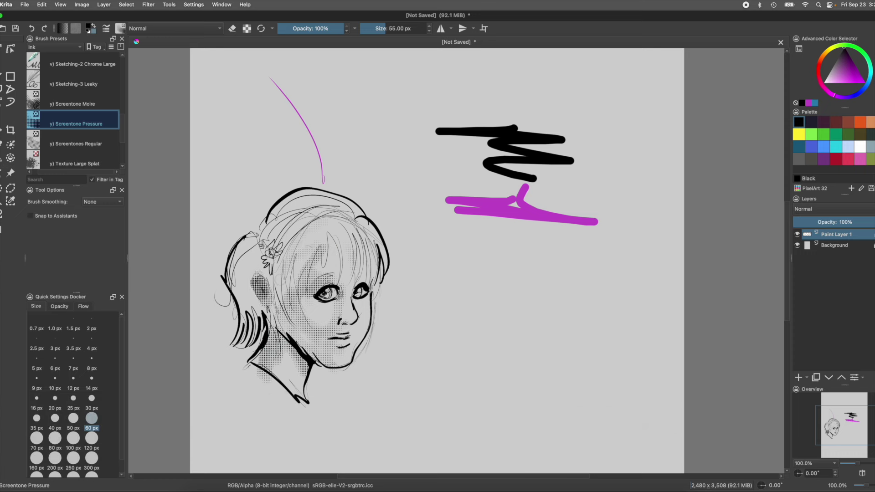
{"action": "left_click_drag", "start_coordinate": [341, 302], "coordinate": [332, 275]}
{"action": "left_click_drag", "start_coordinate": [303, 305], "coordinate": [303, 318]}
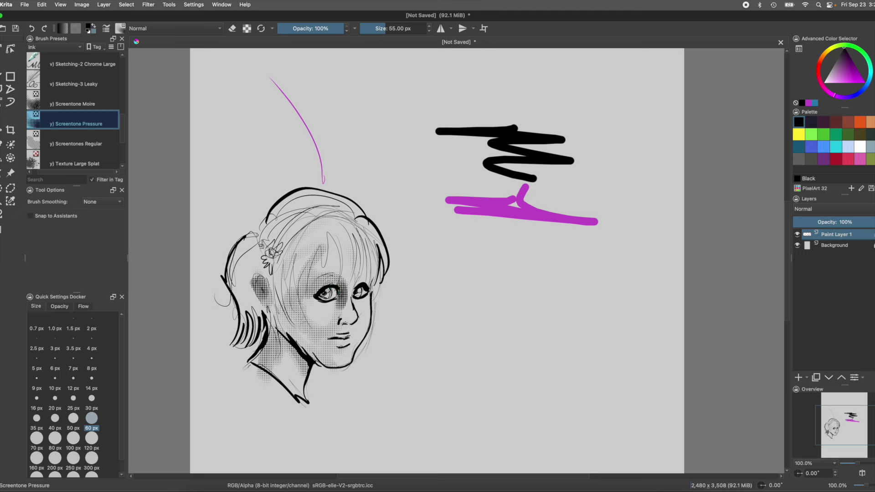
{"action": "mouse_move", "coordinate": [346, 337]}
{"action": "left_mouse_down"}
{"action": "mouse_move", "coordinate": [297, 345]}
{"action": "mouse_move", "coordinate": [314, 360]}
{"action": "mouse_move", "coordinate": [305, 356]}
{"action": "mouse_move", "coordinate": [307, 373]}
{"action": "mouse_move", "coordinate": [291, 357]}
{"action": "mouse_move", "coordinate": [233, 353]}
{"action": "left_mouse_up"}
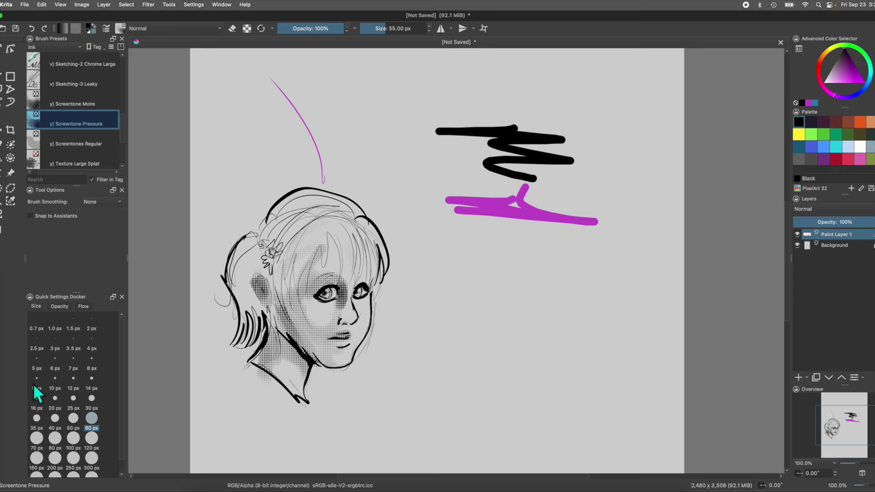
Select the d) Ink-3 Gpen preset and draw a cat's head with ears, eyes, nose and mouth beside the girl.
{"action": "left_click_drag", "start_coordinate": [122, 126], "coordinate": [119, 77]}
{"action": "left_click", "coordinate": [36, 155]}
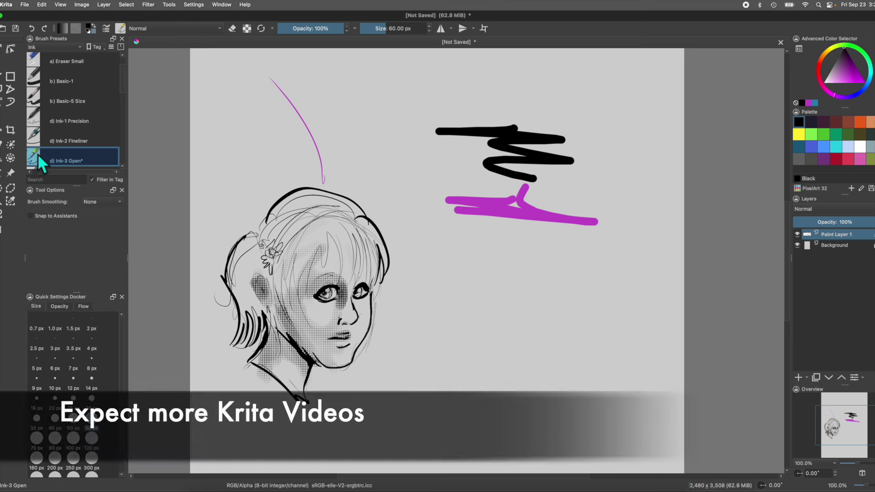
{"action": "mouse_move", "coordinate": [536, 330]}
{"action": "left_mouse_down"}
{"action": "mouse_move", "coordinate": [497, 316]}
{"action": "mouse_move", "coordinate": [535, 319]}
{"action": "mouse_move", "coordinate": [540, 344]}
{"action": "mouse_move", "coordinate": [546, 333]}
{"action": "mouse_move", "coordinate": [551, 395]}
{"action": "mouse_move", "coordinate": [543, 407]}
{"action": "mouse_move", "coordinate": [533, 403]}
{"action": "mouse_move", "coordinate": [538, 415]}
{"action": "mouse_move", "coordinate": [513, 420]}
{"action": "left_mouse_up"}
{"action": "left_click_drag", "start_coordinate": [506, 375], "coordinate": [547, 378]}
{"action": "mouse_move", "coordinate": [486, 341]}
{"action": "left_mouse_down"}
{"action": "mouse_move", "coordinate": [453, 300]}
{"action": "mouse_move", "coordinate": [448, 361]}
{"action": "left_mouse_up"}
{"action": "mouse_move", "coordinate": [456, 311]}
{"action": "left_mouse_down"}
{"action": "mouse_move", "coordinate": [465, 354]}
{"action": "mouse_move", "coordinate": [438, 358]}
{"action": "mouse_move", "coordinate": [413, 413]}
{"action": "left_mouse_up"}
{"action": "mouse_move", "coordinate": [528, 365]}
{"action": "left_mouse_down"}
{"action": "mouse_move", "coordinate": [532, 426]}
{"action": "mouse_move", "coordinate": [476, 444]}
{"action": "left_mouse_up"}
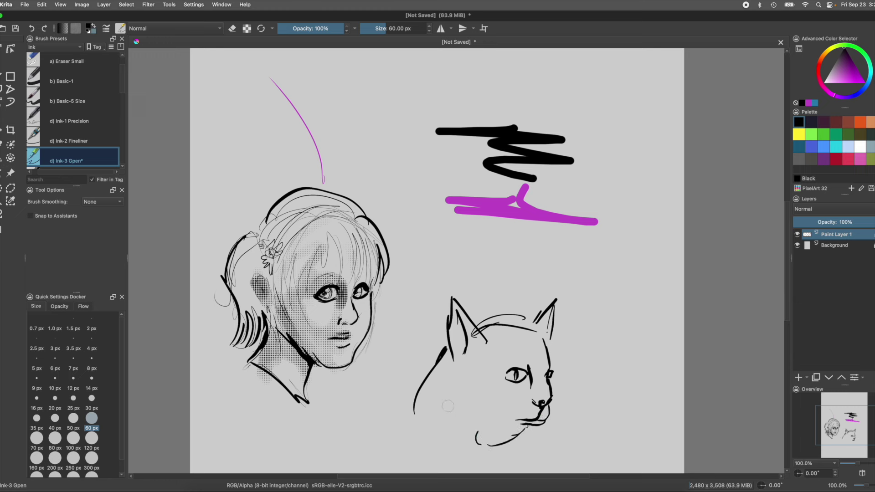
Draw the cat's whiskers, arched back, curled tail, chest line and front paws.
{"action": "left_click_drag", "start_coordinate": [484, 407], "coordinate": [512, 396]}
{"action": "mouse_move", "coordinate": [485, 423]}
{"action": "left_mouse_down"}
{"action": "mouse_move", "coordinate": [511, 405]}
{"action": "mouse_move", "coordinate": [565, 424]}
{"action": "left_mouse_up"}
{"action": "left_click_drag", "start_coordinate": [559, 405], "coordinate": [581, 420]}
{"action": "mouse_move", "coordinate": [551, 375]}
{"action": "left_mouse_down"}
{"action": "mouse_move", "coordinate": [614, 398]}
{"action": "mouse_move", "coordinate": [640, 445]}
{"action": "left_mouse_up"}
{"action": "mouse_move", "coordinate": [615, 413]}
{"action": "left_mouse_down"}
{"action": "mouse_move", "coordinate": [590, 361]}
{"action": "mouse_move", "coordinate": [617, 308]}
{"action": "mouse_move", "coordinate": [611, 344]}
{"action": "mouse_move", "coordinate": [657, 397]}
{"action": "mouse_move", "coordinate": [624, 417]}
{"action": "left_mouse_up"}
{"action": "mouse_move", "coordinate": [409, 435]}
{"action": "left_mouse_down"}
{"action": "mouse_move", "coordinate": [429, 459]}
{"action": "mouse_move", "coordinate": [449, 450]}
{"action": "mouse_move", "coordinate": [420, 467]}
{"action": "mouse_move", "coordinate": [474, 453]}
{"action": "mouse_move", "coordinate": [499, 468]}
{"action": "mouse_move", "coordinate": [544, 467]}
{"action": "left_mouse_up"}
{"action": "left_click_drag", "start_coordinate": [649, 441], "coordinate": [638, 458]}
{"action": "mouse_move", "coordinate": [437, 364]}
{"action": "left_mouse_down"}
{"action": "mouse_move", "coordinate": [407, 413]}
{"action": "mouse_move", "coordinate": [409, 444]}
{"action": "left_mouse_up"}
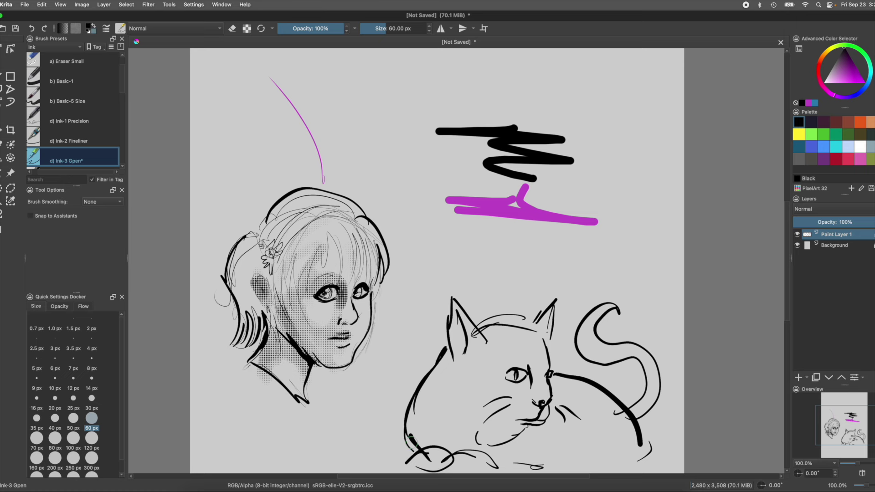
Add fur lines along the cat's cheek, the top of its head and beside its far eye.
{"action": "left_click_drag", "start_coordinate": [462, 357], "coordinate": [466, 405]}
{"action": "left_click_drag", "start_coordinate": [452, 376], "coordinate": [449, 390]}
{"action": "mouse_move", "coordinate": [506, 325]}
{"action": "left_mouse_down"}
{"action": "mouse_move", "coordinate": [540, 336]}
{"action": "mouse_move", "coordinate": [557, 372]}
{"action": "left_mouse_up"}
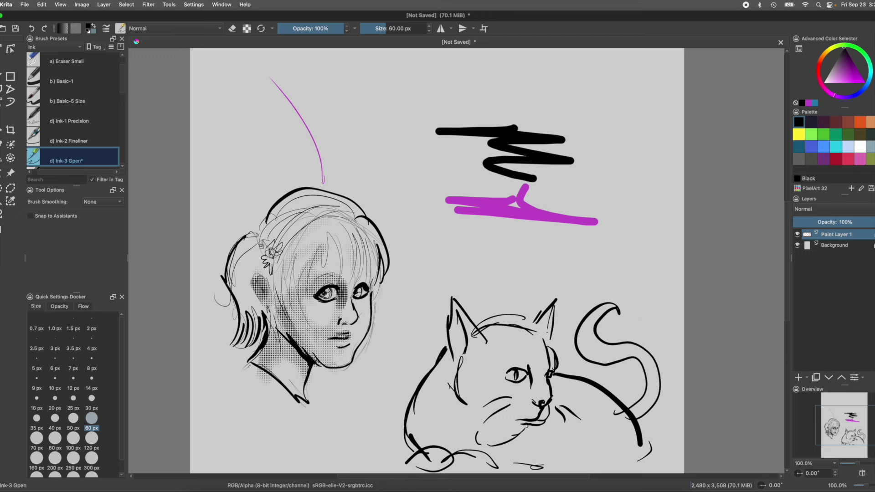
{"action": "right_click", "coordinate": [684, 215]}
{"action": "left_click", "coordinate": [746, 4]}
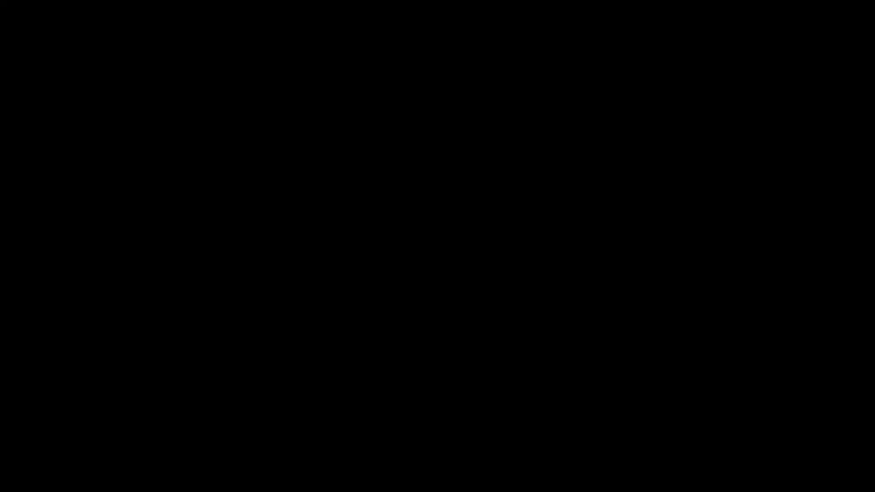